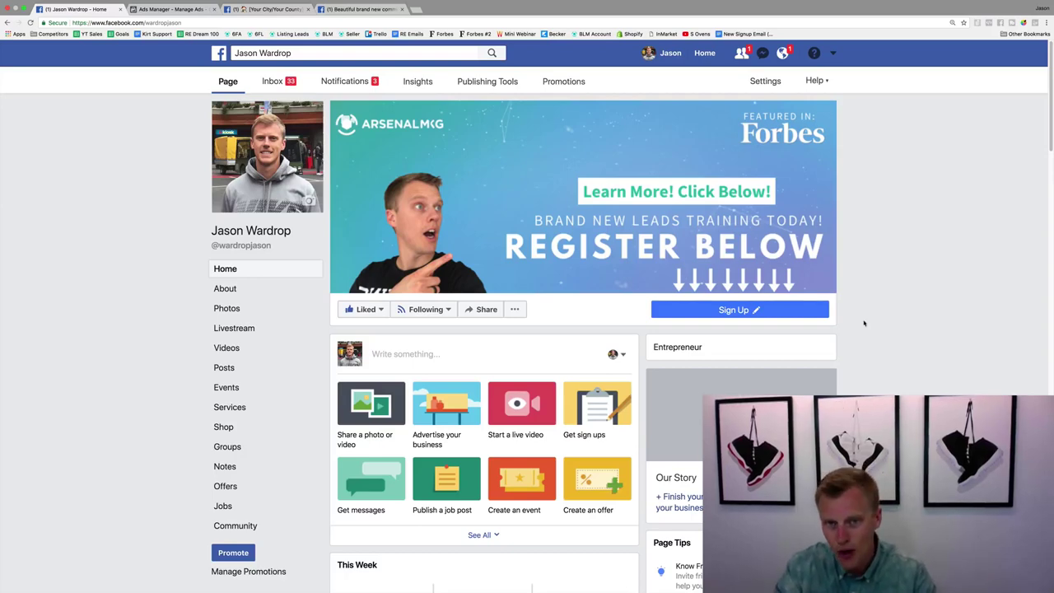
# Step: Look through the Facebook Page's posts and open the boost options for the shared YouTube link "The ONE Thing You Need To Be Successful!"
pyautogui.click(791, 306)
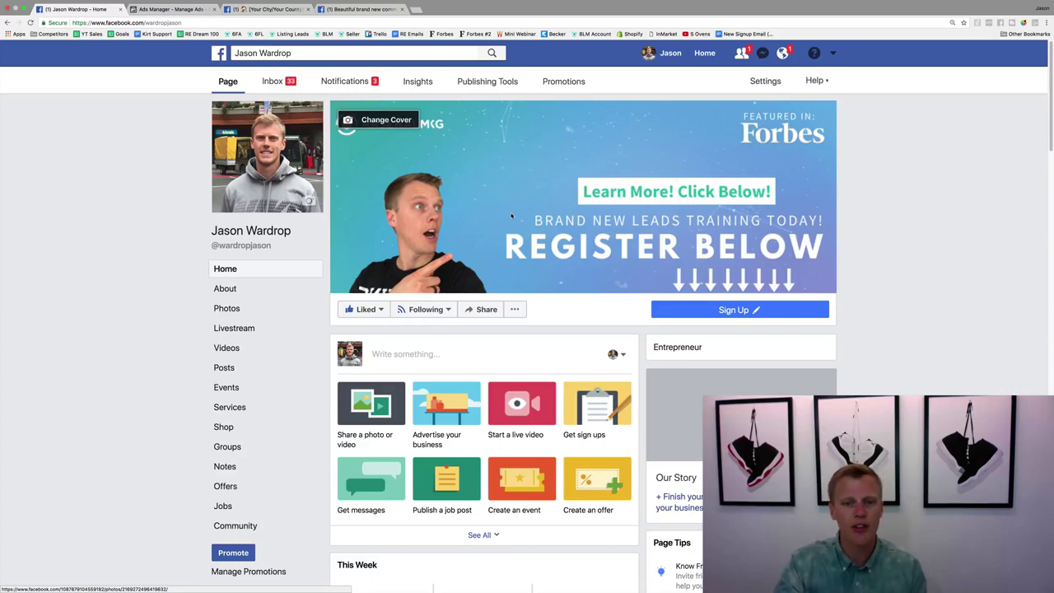
pyautogui.scroll(-5, 510, 215)
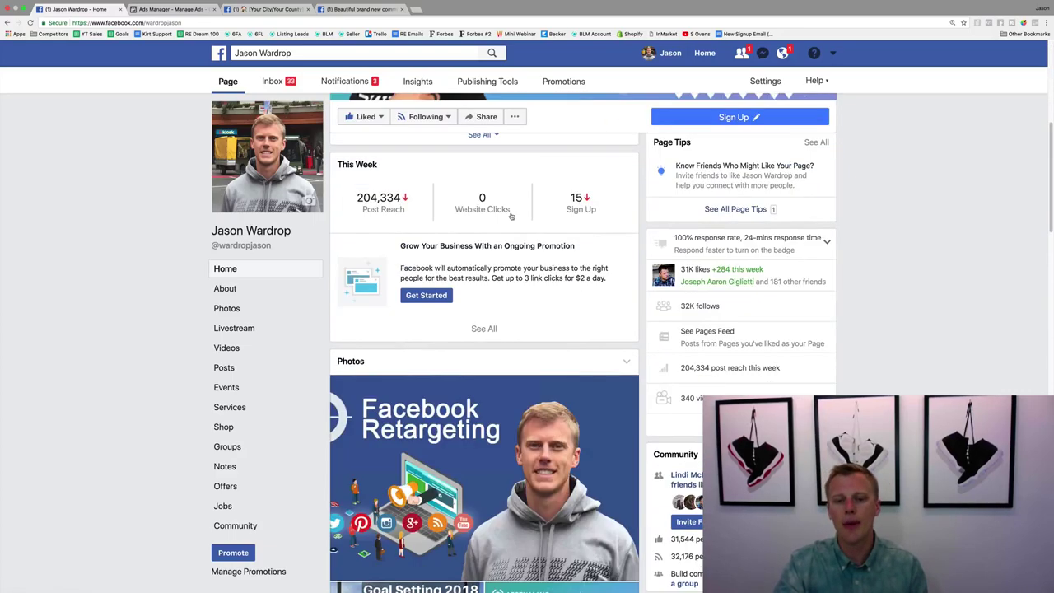
pyautogui.scroll(-15, 511, 216)
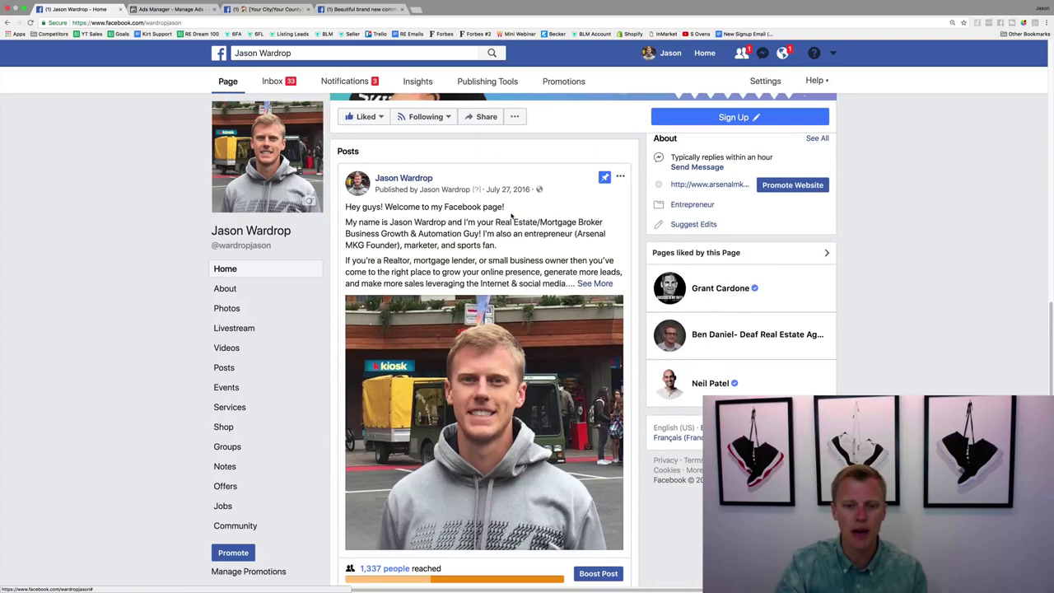
pyautogui.scroll(1, 511, 216)
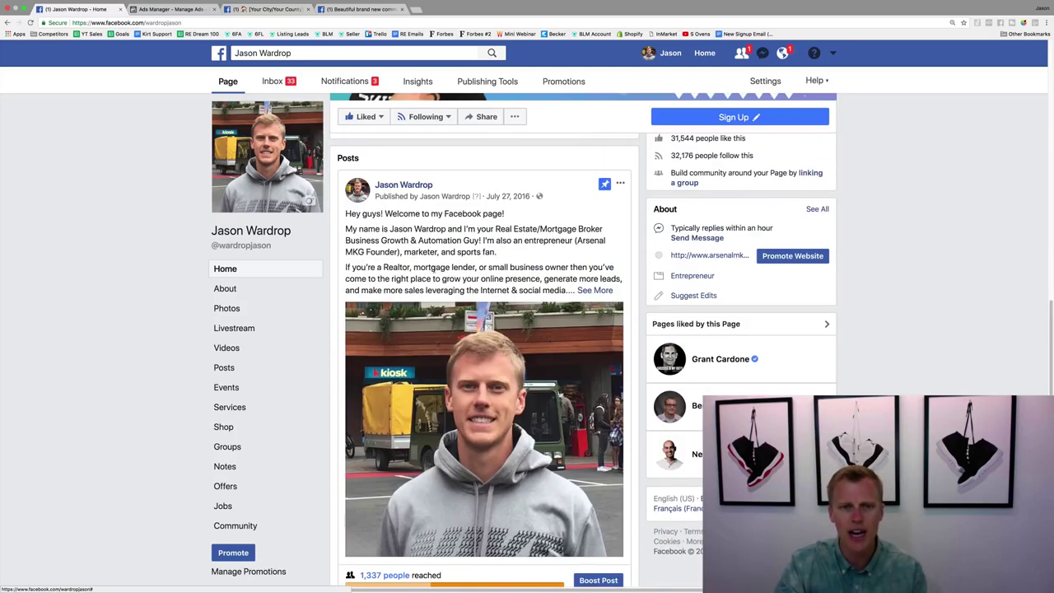
pyautogui.scroll(-10, 442, 262)
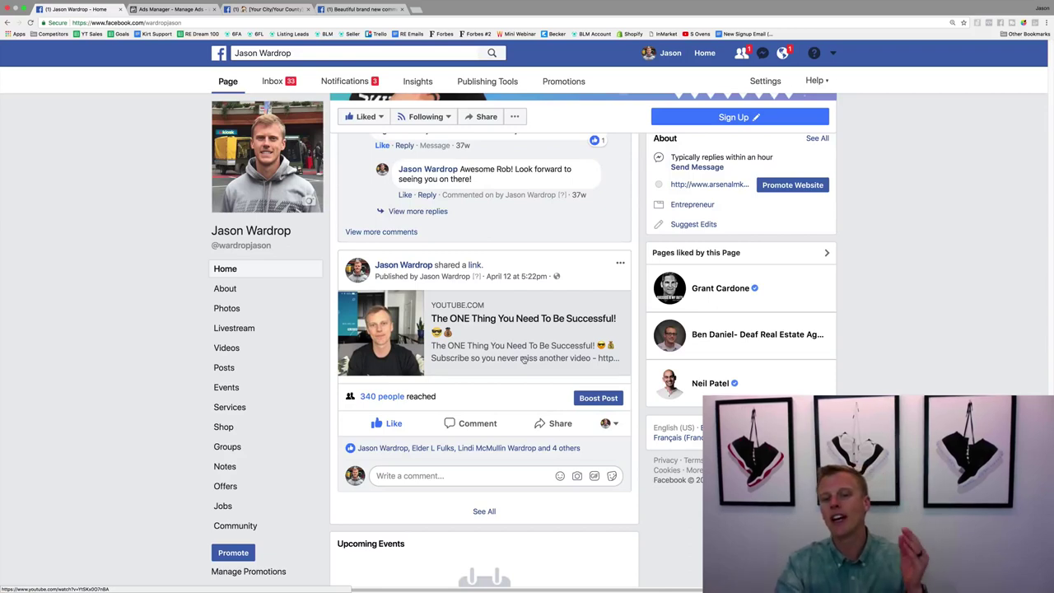
pyautogui.click(599, 399)
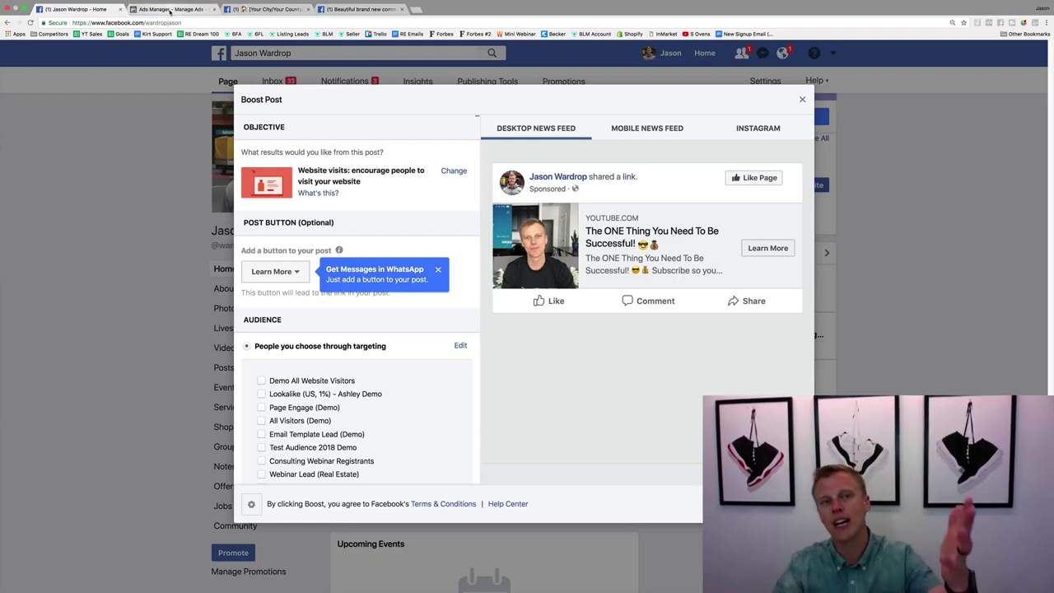
# Step: Switch to Ads Manager and start creating a new campaign in the test ad account
pyautogui.click(171, 9)
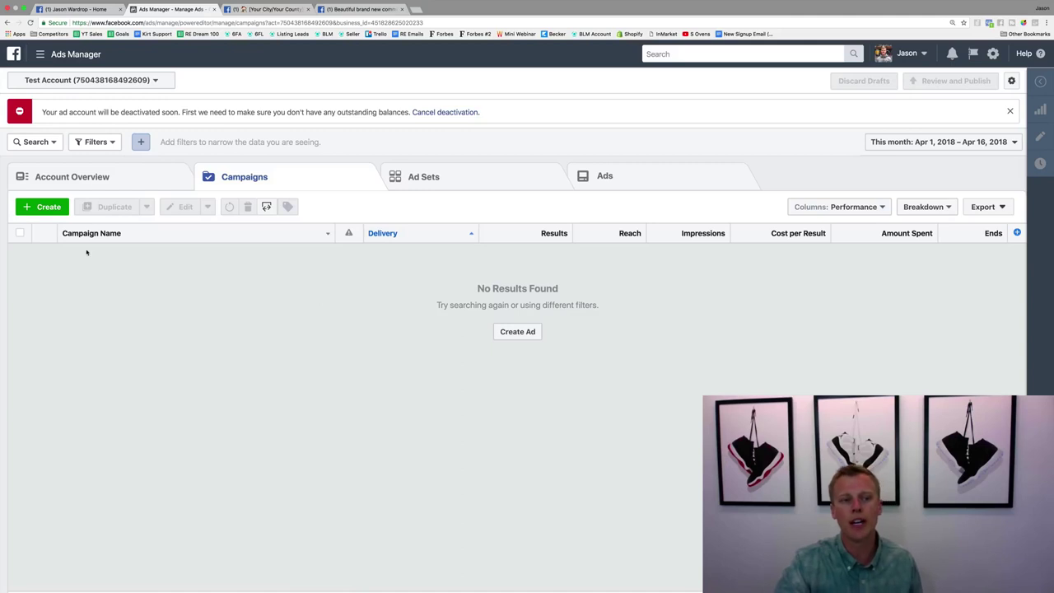
pyautogui.click(47, 209)
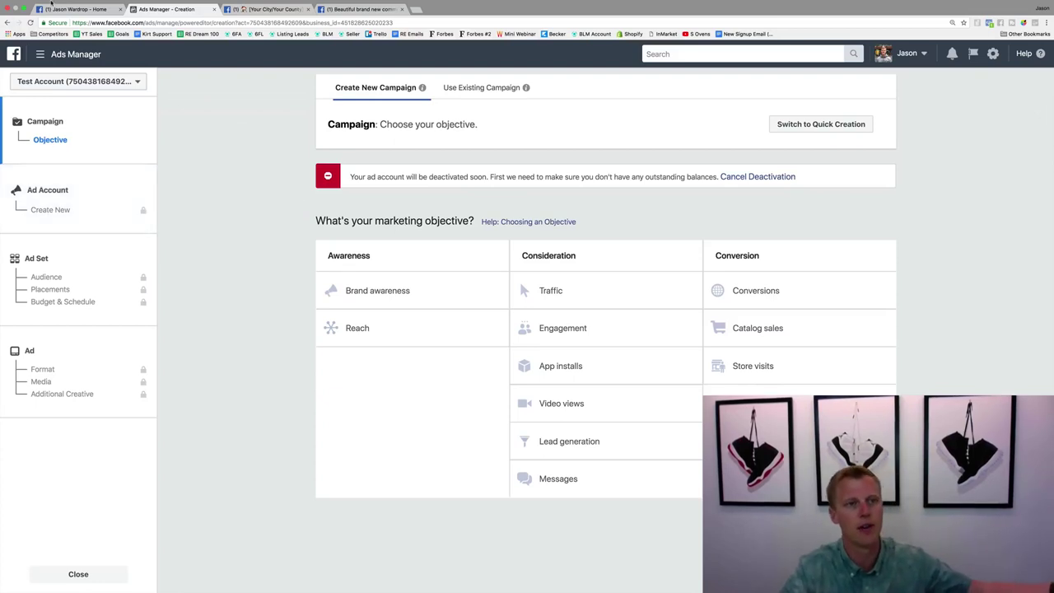
# Step: Close the Boost Post dialog on the Facebook Page and return to the campaign creation page in Ads Manager
pyautogui.click(76, 9)
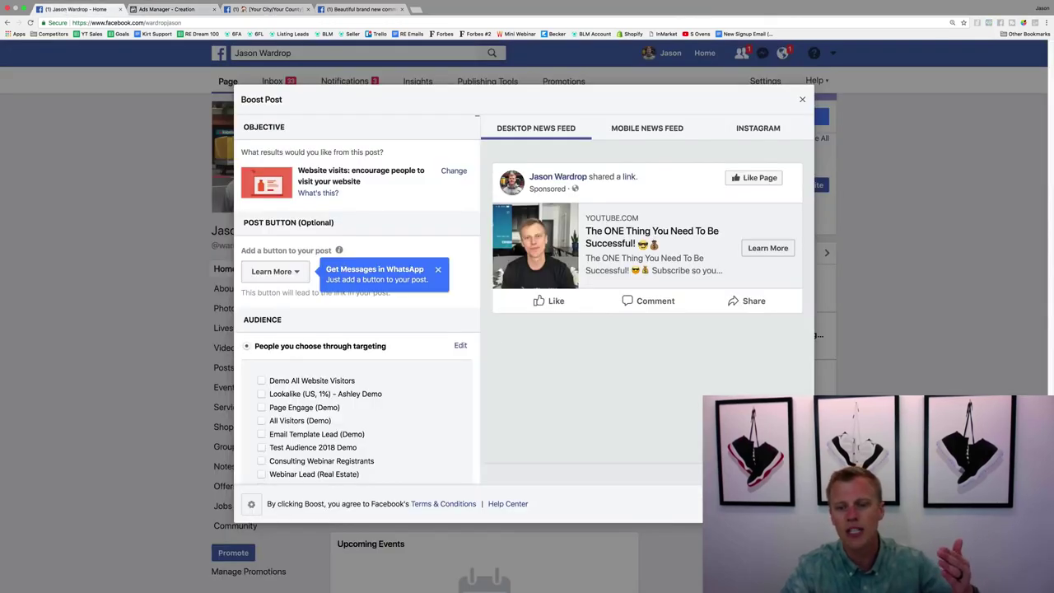
pyautogui.press('Escape')
pyautogui.click(611, 266)
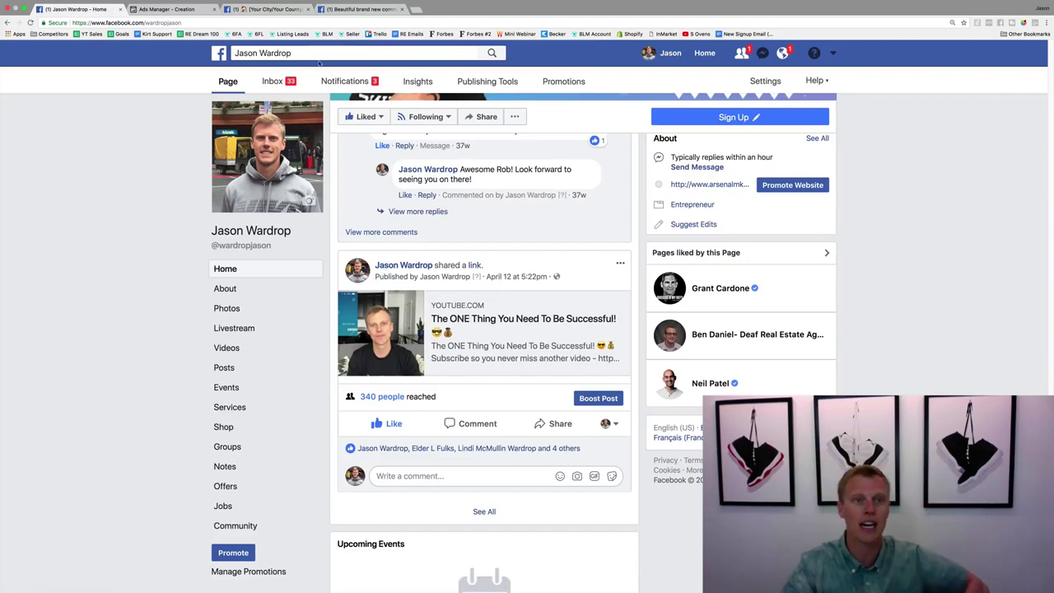
pyautogui.click(171, 10)
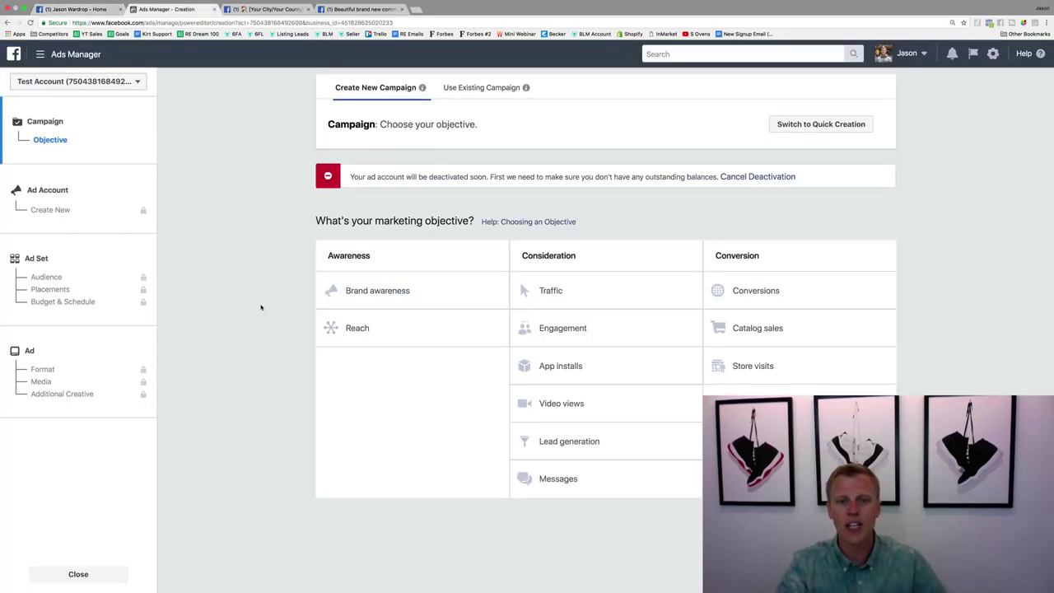
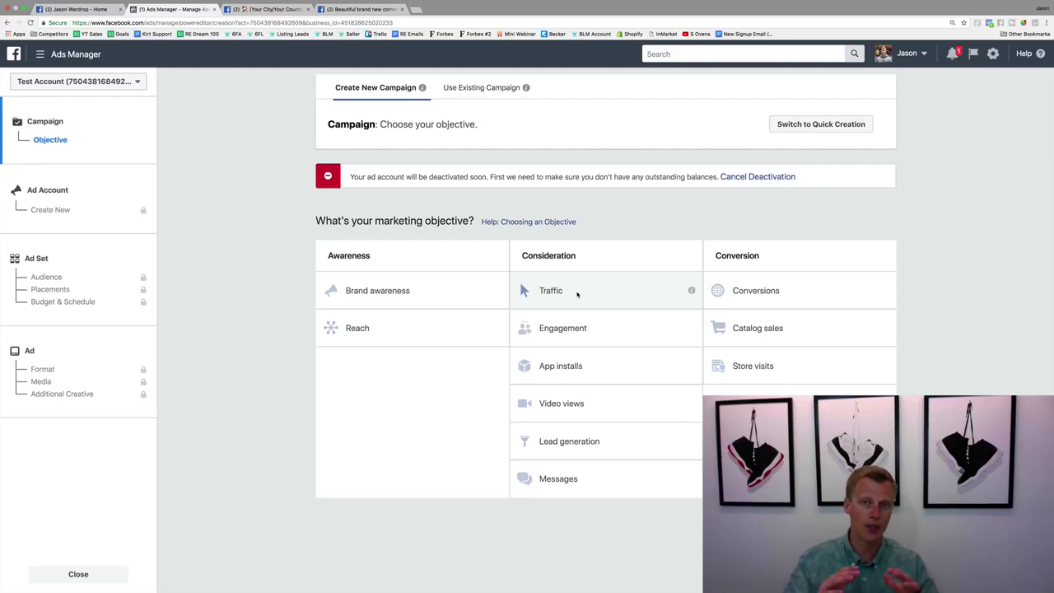
# Step: Choose Traffic as the marketing objective, name the campaign "Traffic (Demo)" and continue to the ad set
pyautogui.click(578, 293)
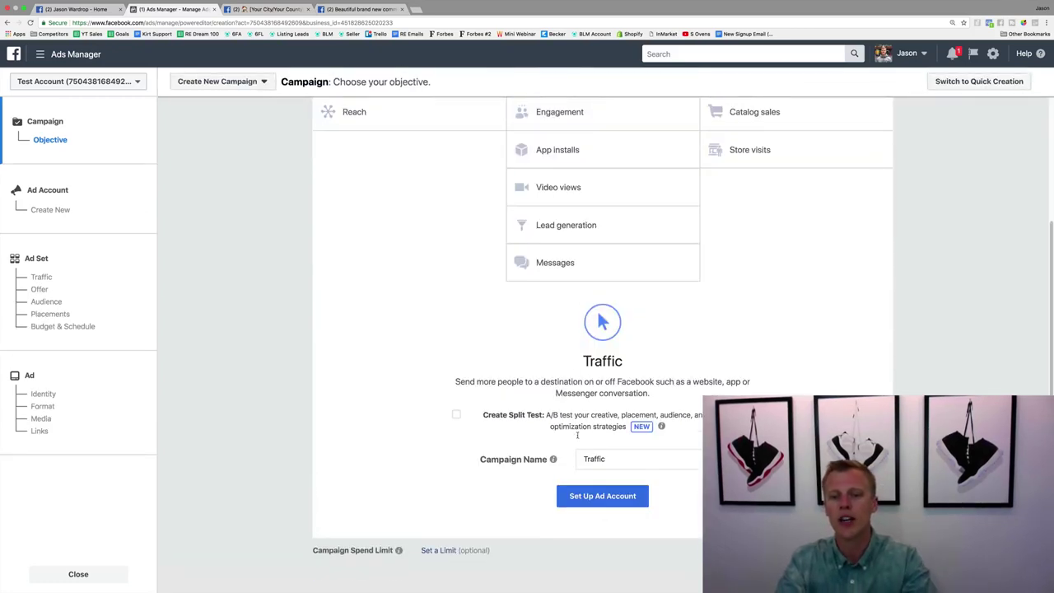
pyautogui.click(619, 459)
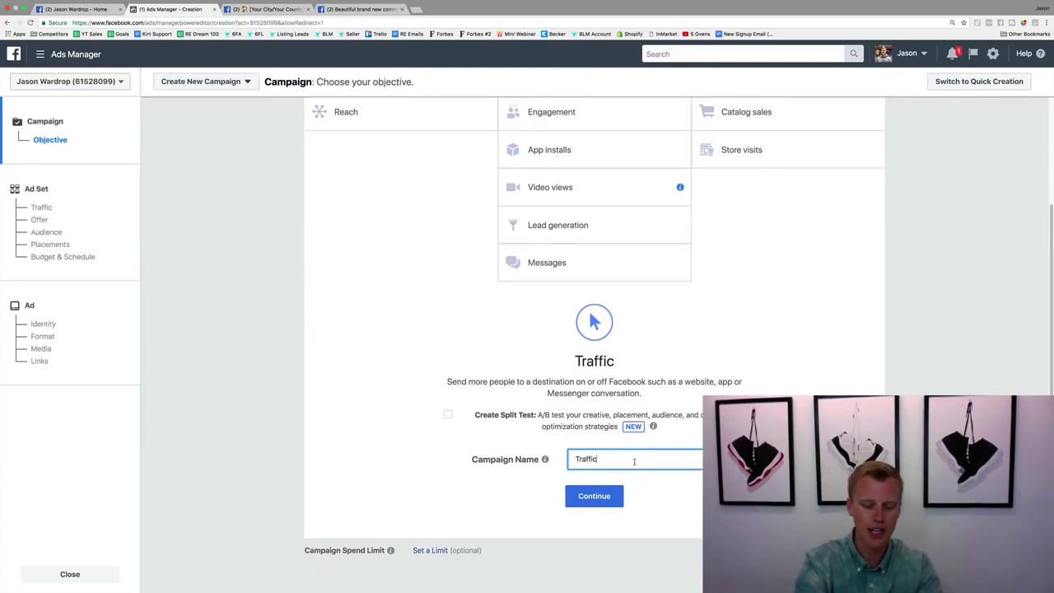
pyautogui.write('(D')
pyautogui.press('BackSpace')
pyautogui.press('BackSpace')
pyautogui.write('(D')
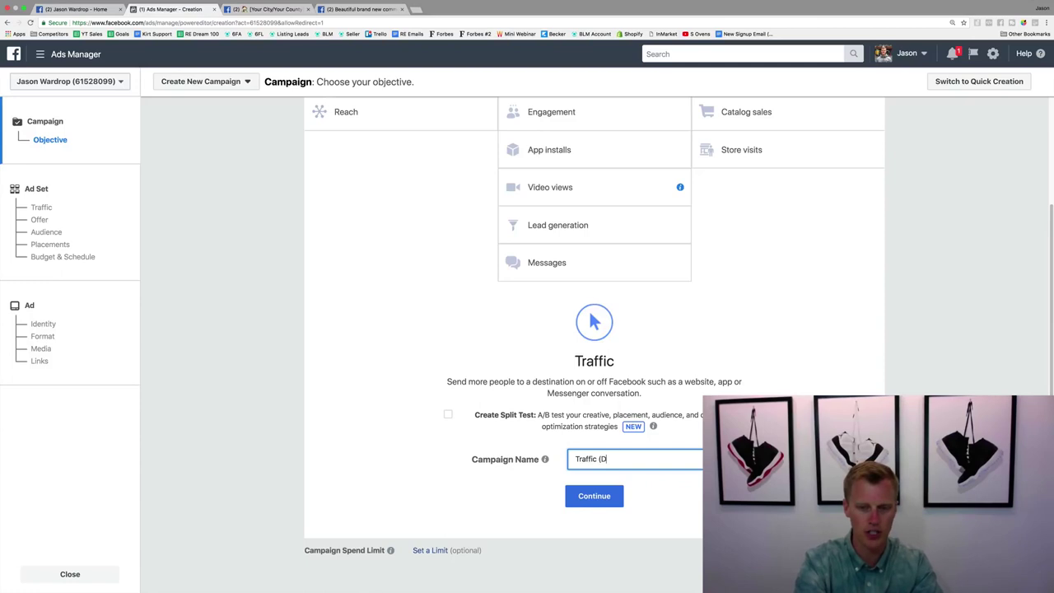
pyautogui.write('emo)')
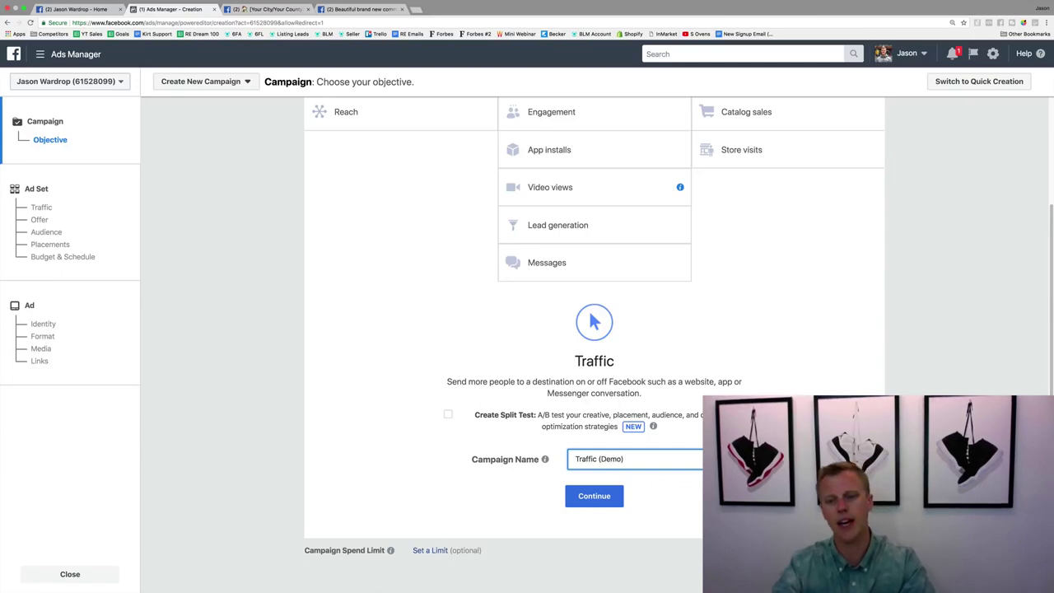
pyautogui.click(590, 484)
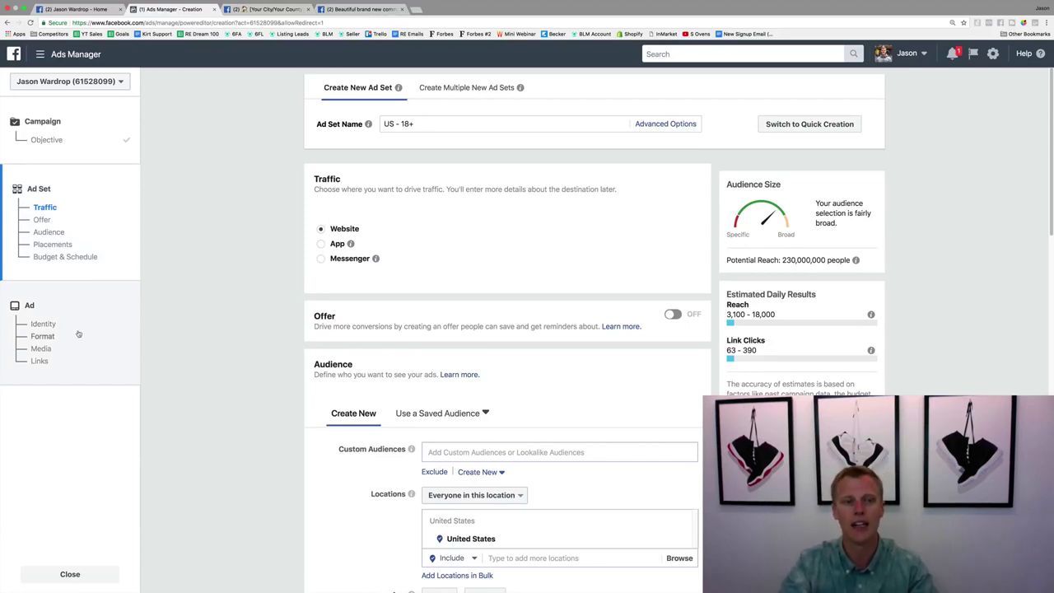
# Step: Rename the ad set as "Test (Demo)"
pyautogui.moveTo(437, 122); pyautogui.dragTo(379, 120)
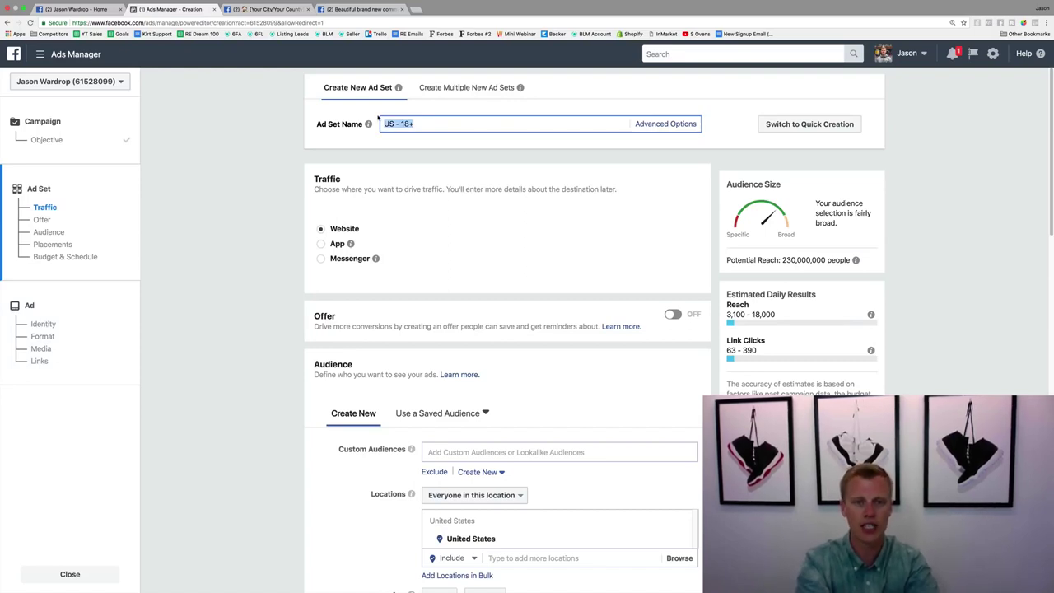
pyautogui.write('Test ')
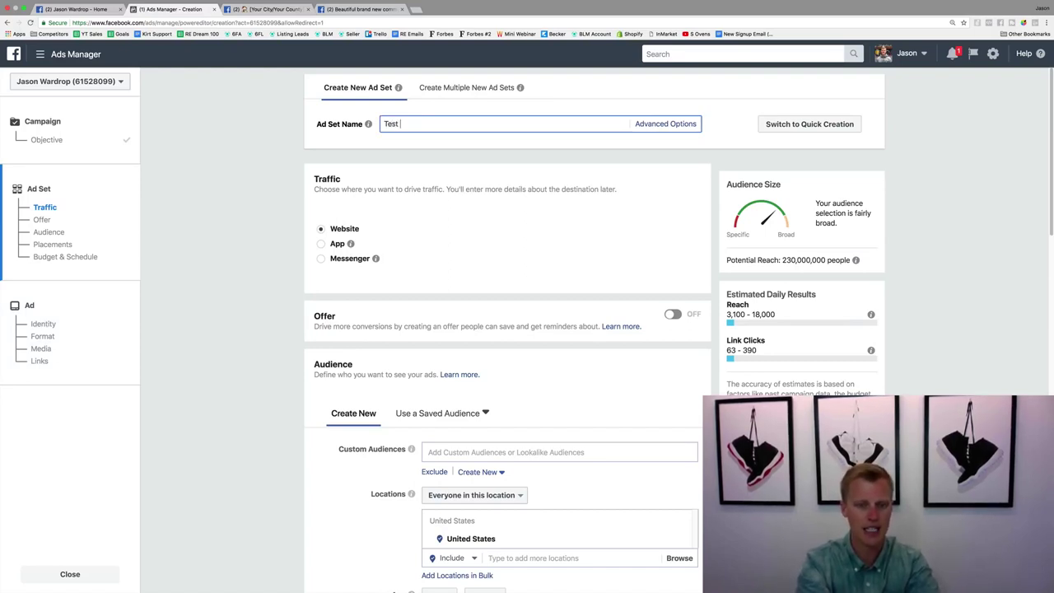
pyautogui.write('(Demo)')
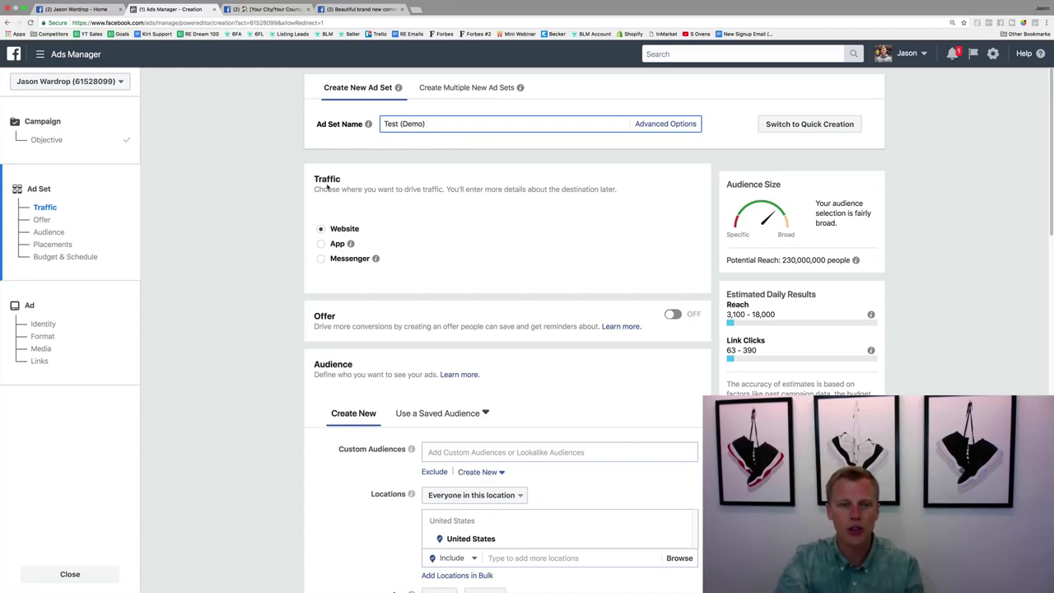
# Step: Examine the ad set's audience settings, including the Custom Audiences explanation and the list of available custom and lookalike audiences
pyautogui.scroll(-3, 411, 231)
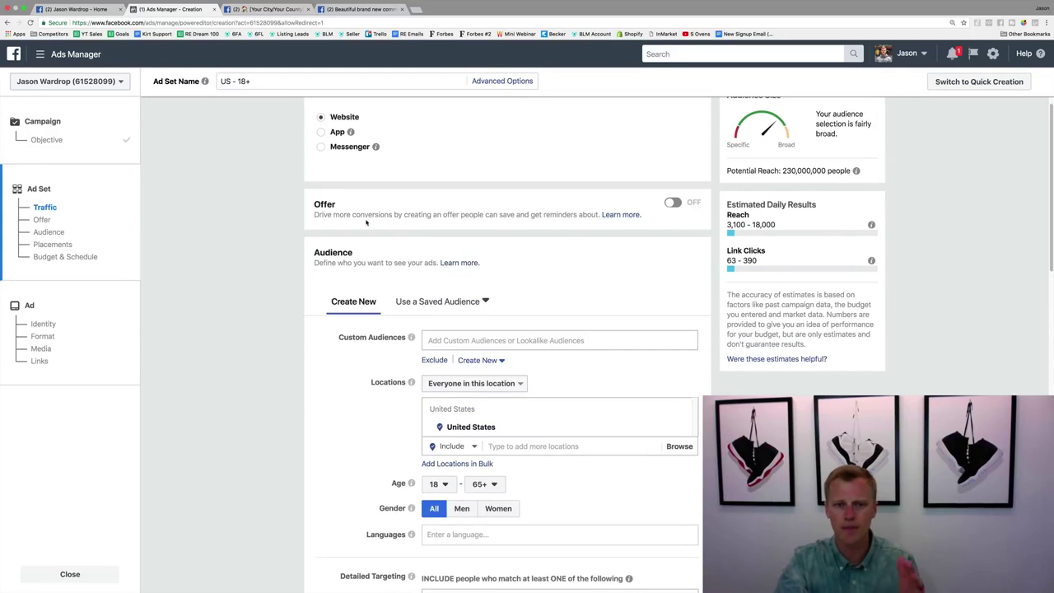
pyautogui.scroll(-2, 387, 233)
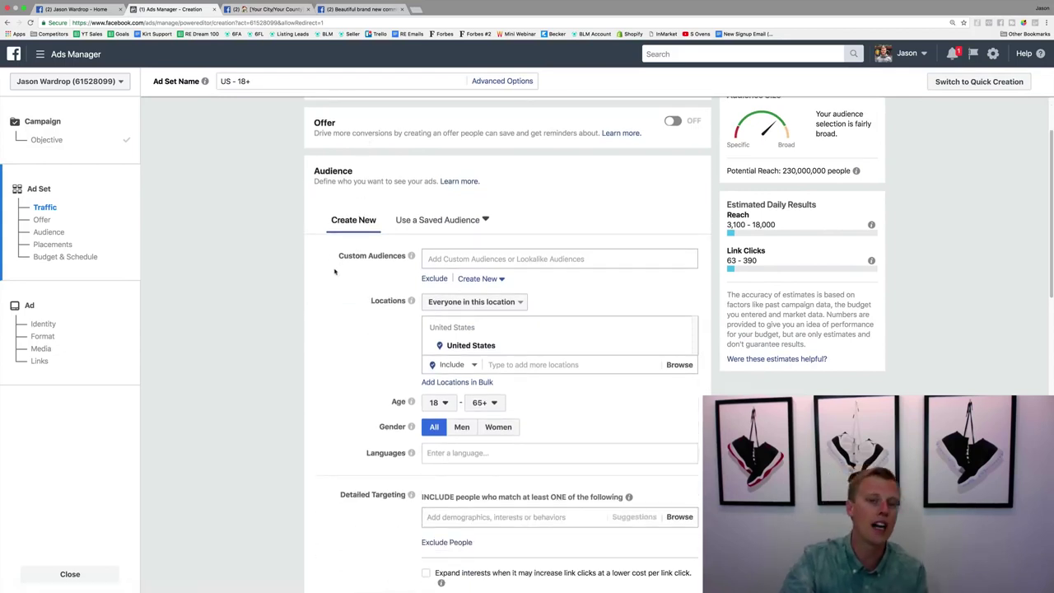
pyautogui.scroll(-1, 336, 271)
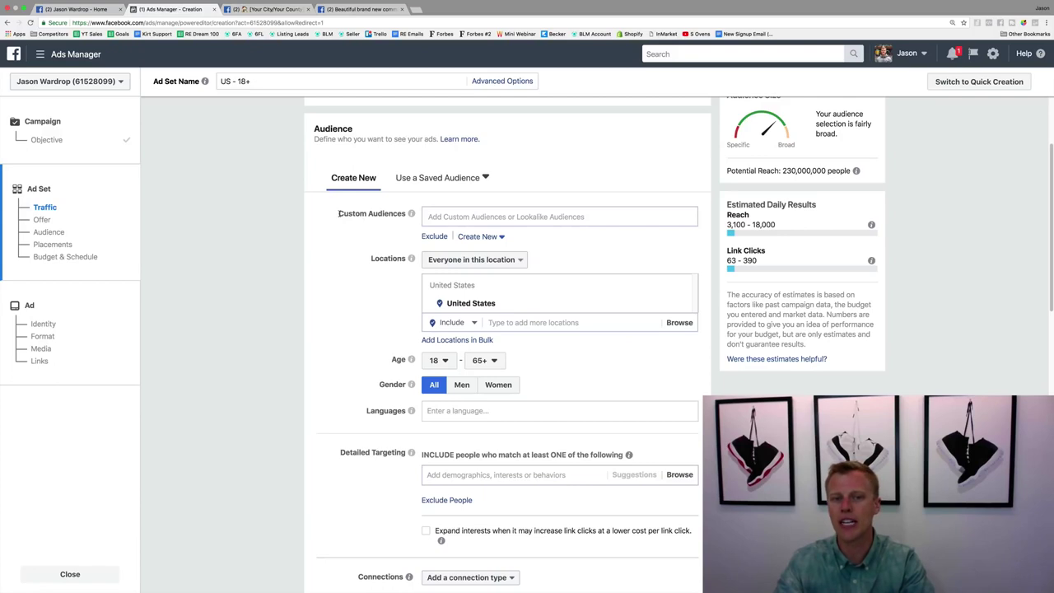
pyautogui.moveTo(339, 214); pyautogui.dragTo(397, 220)
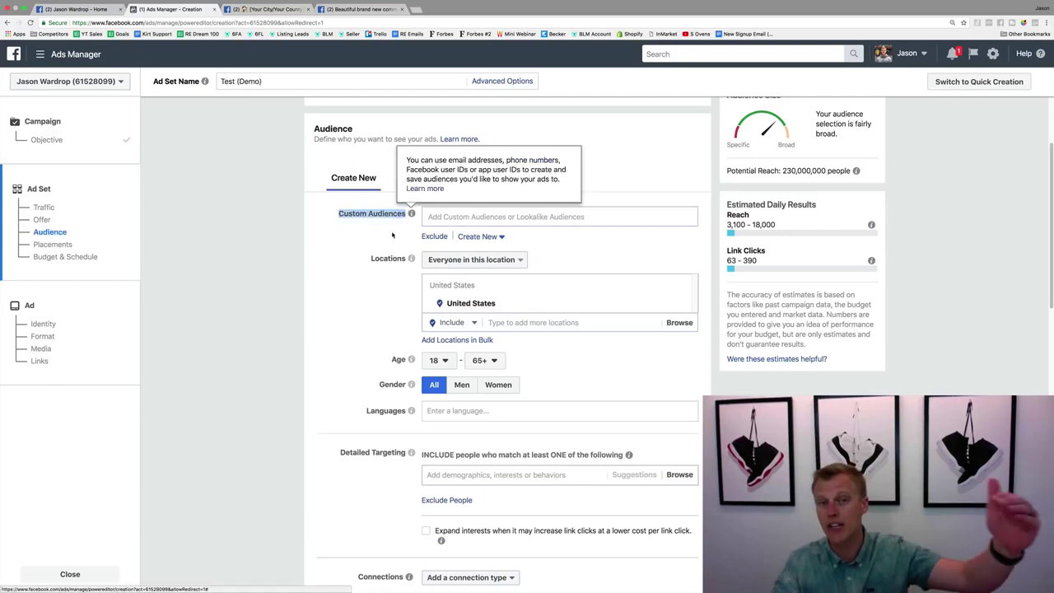
pyautogui.click(411, 214)
pyautogui.click(439, 215)
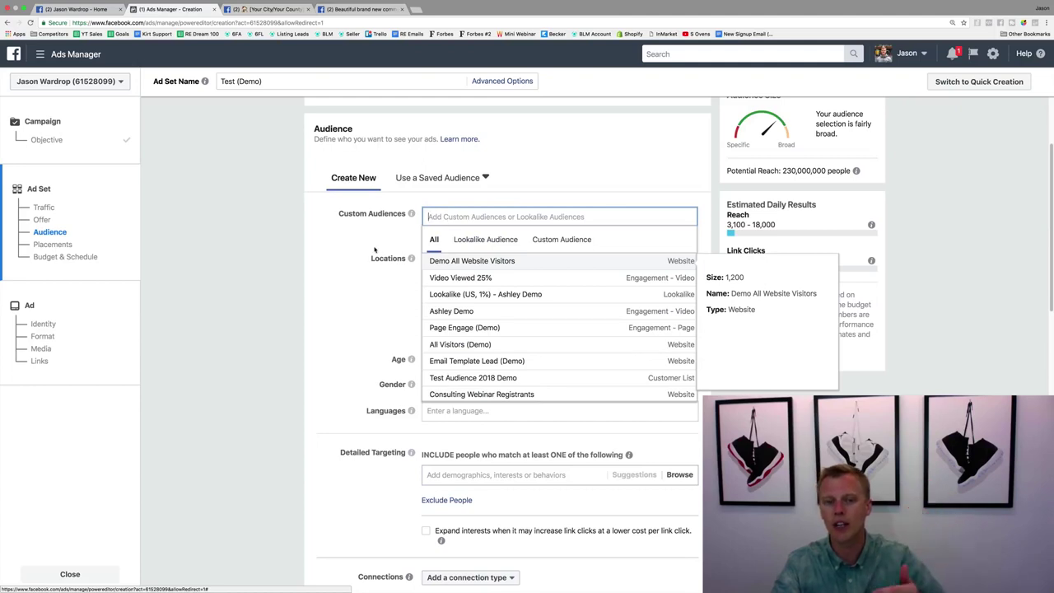
pyautogui.click(447, 208)
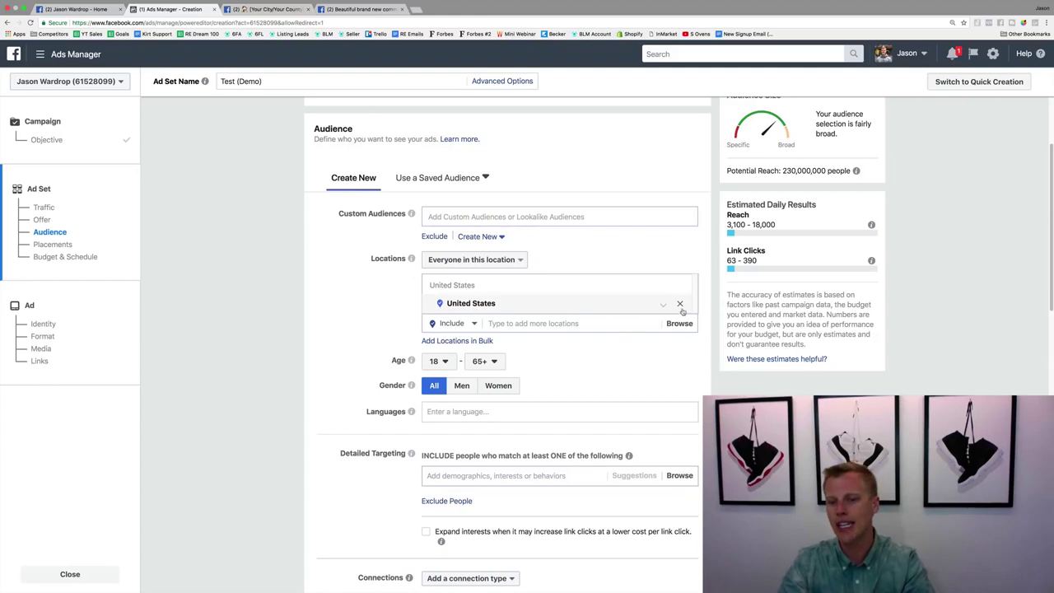
# Step: Replace the United States with Dallas, Texas as the targeted audience location
pyautogui.click(681, 306)
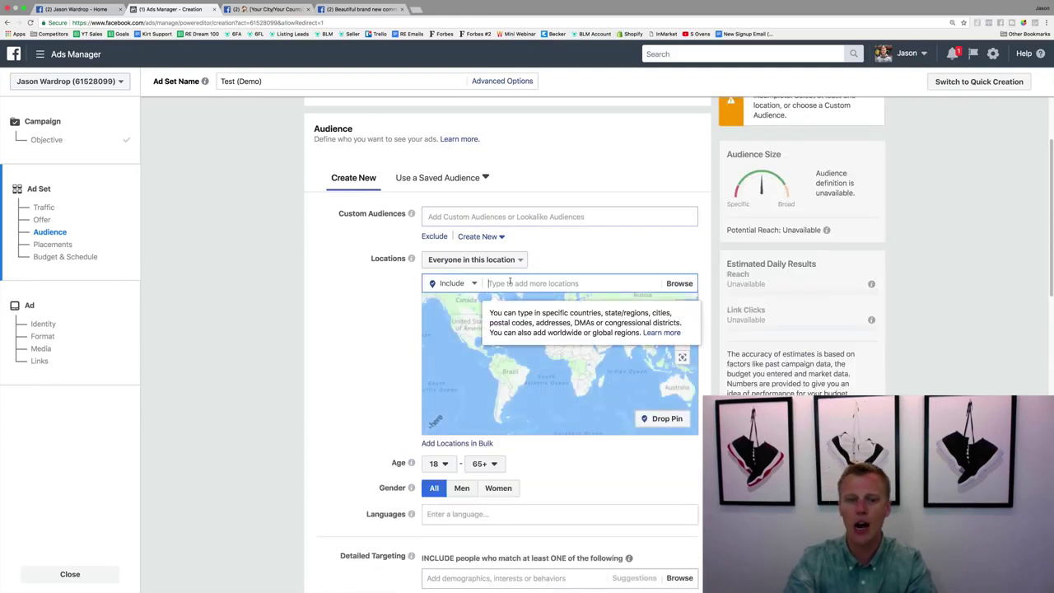
pyautogui.write('Dallas Texas')
pyautogui.click(522, 300)
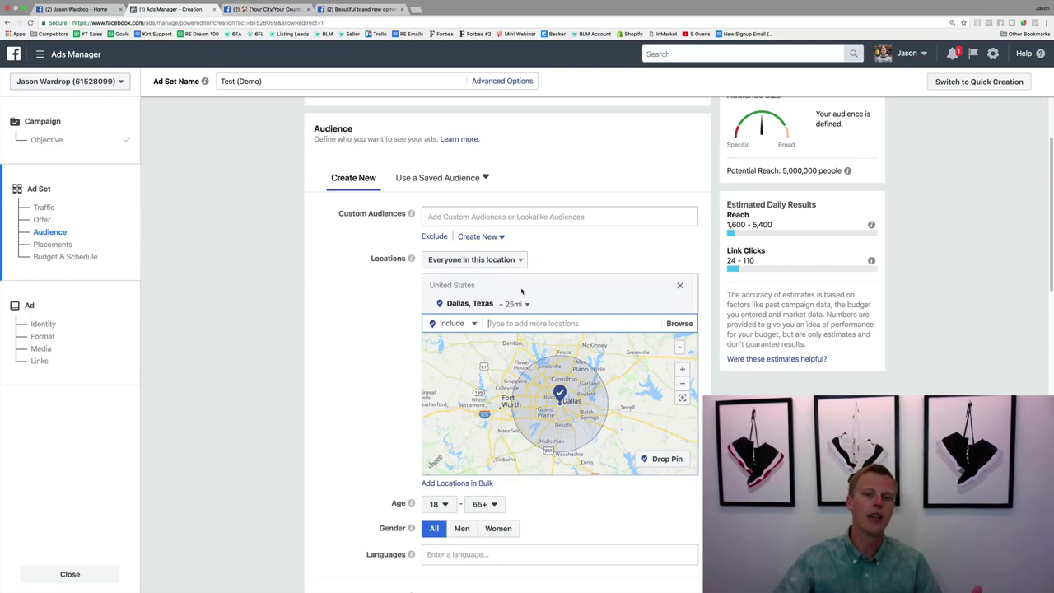
# Step: Try a 10 mi radius around Dallas, Texas, and limit the location to the current city only
pyautogui.click(527, 304)
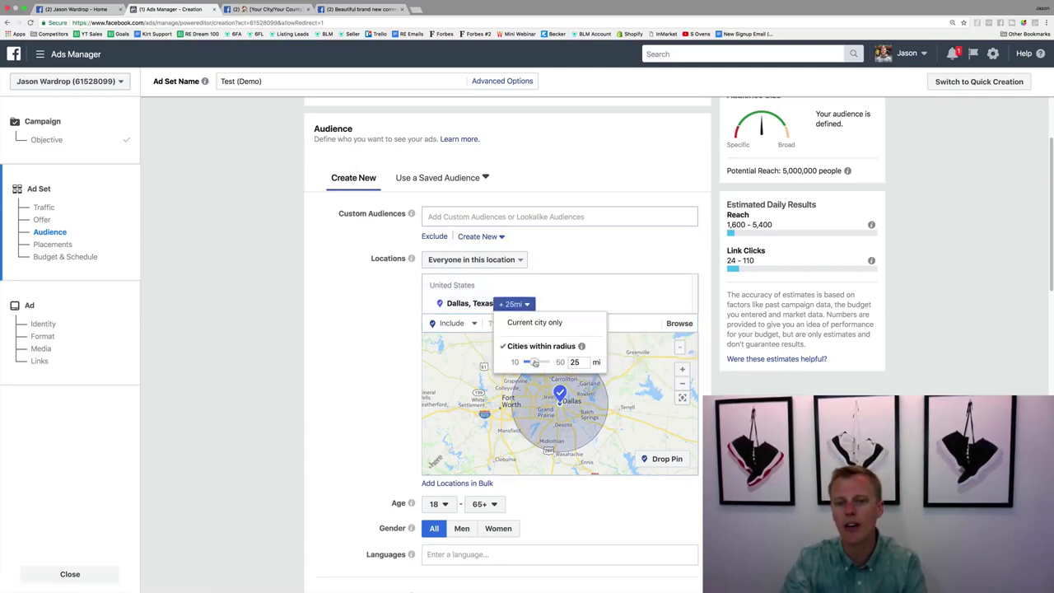
pyautogui.moveTo(535, 363); pyautogui.dragTo(508, 363)
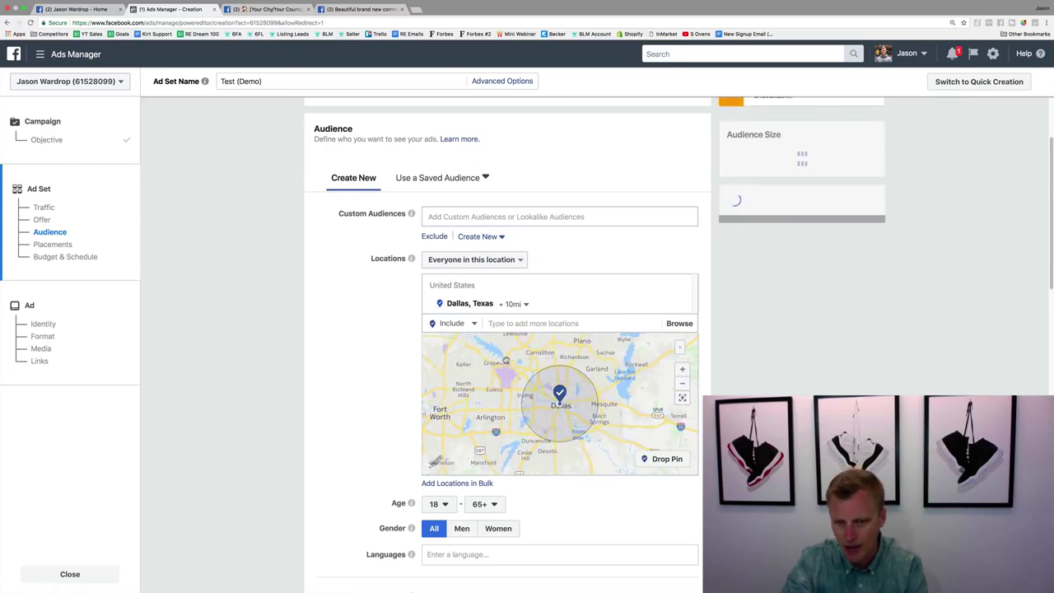
pyautogui.click(513, 304)
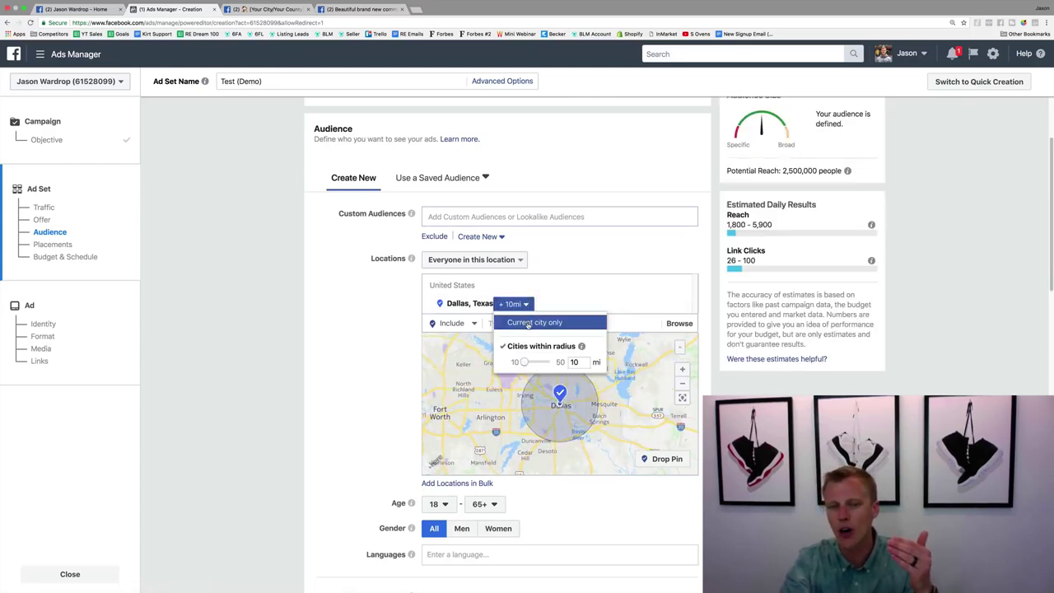
pyautogui.click(528, 323)
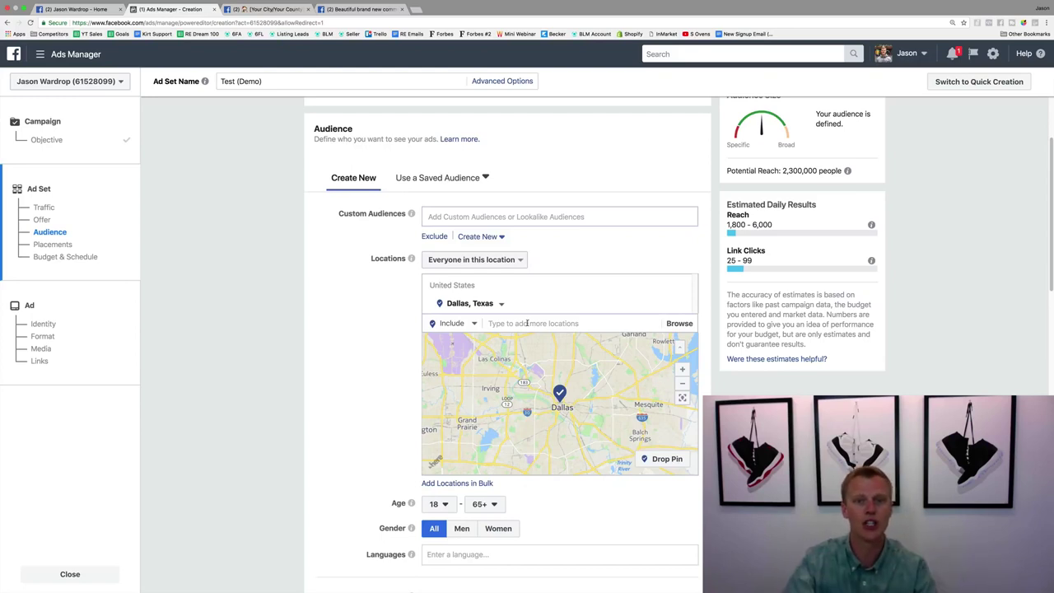
# Step: Limit the Dallas location targeting to people who live in this location after checking the other location options
pyautogui.click(494, 260)
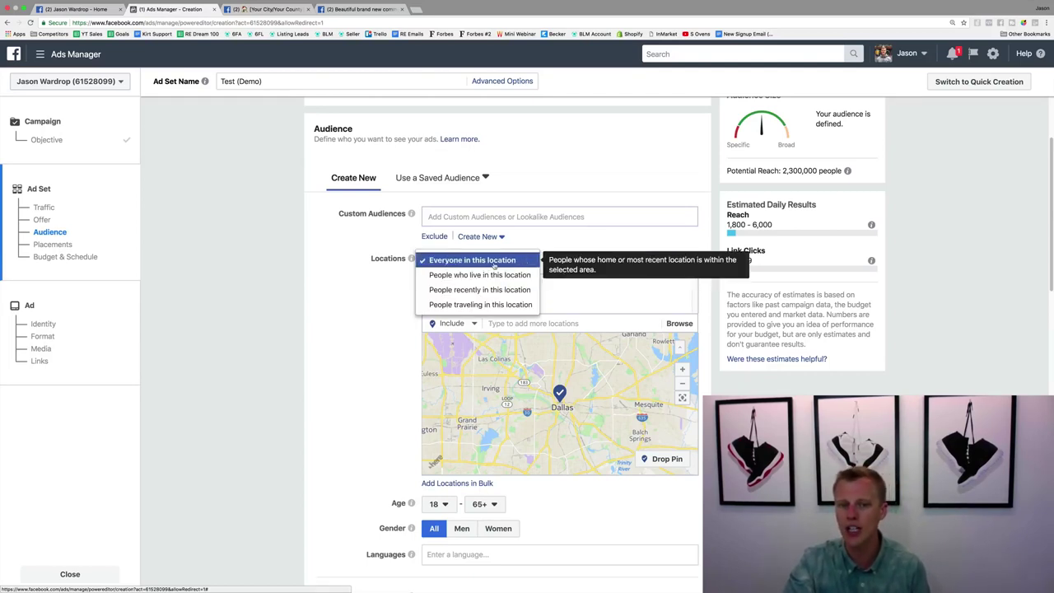
pyautogui.click(495, 262)
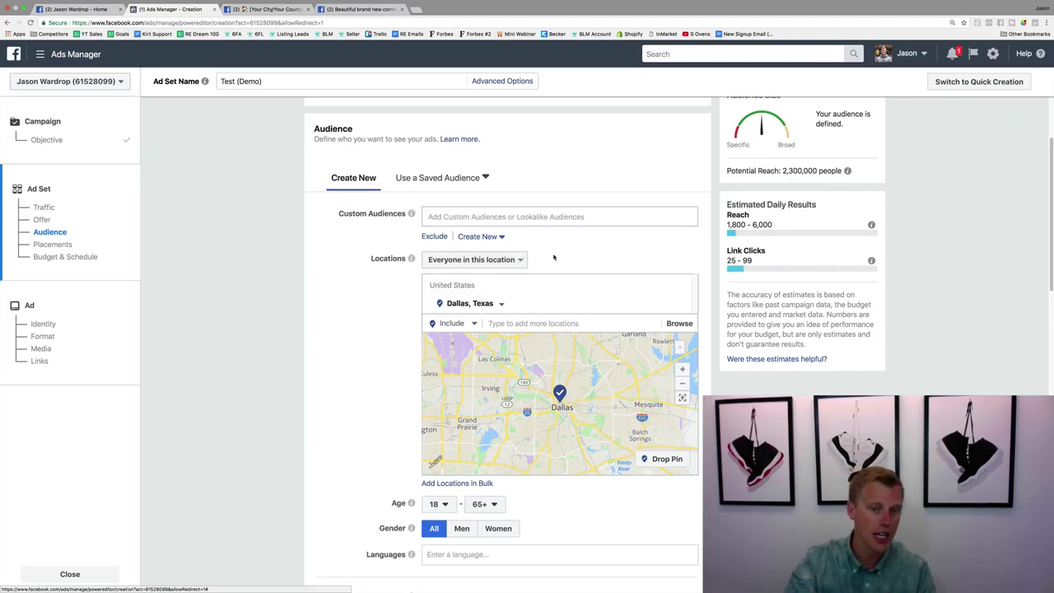
pyautogui.click(494, 259)
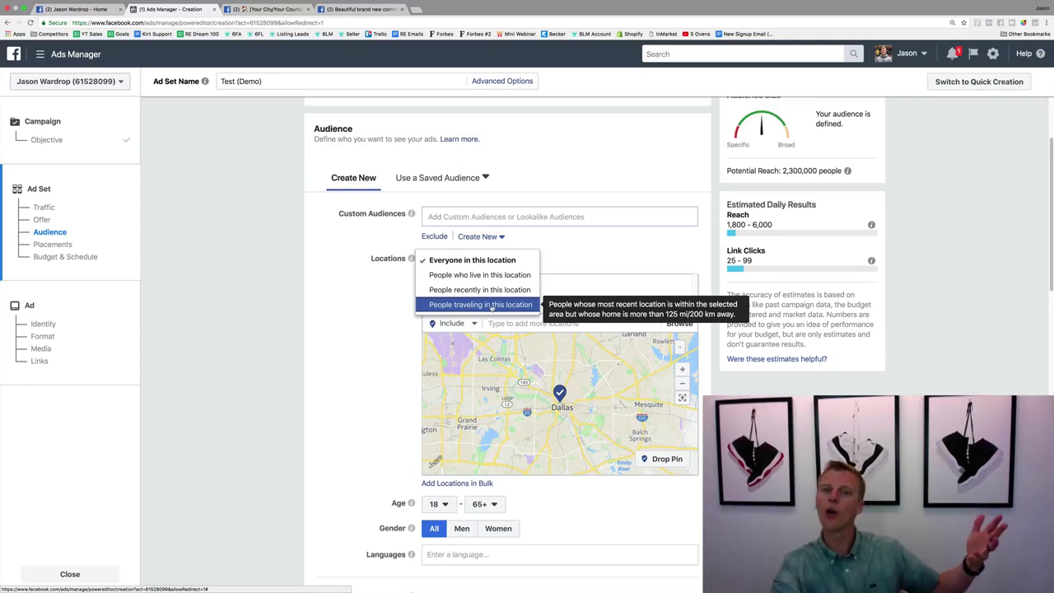
pyautogui.click(475, 277)
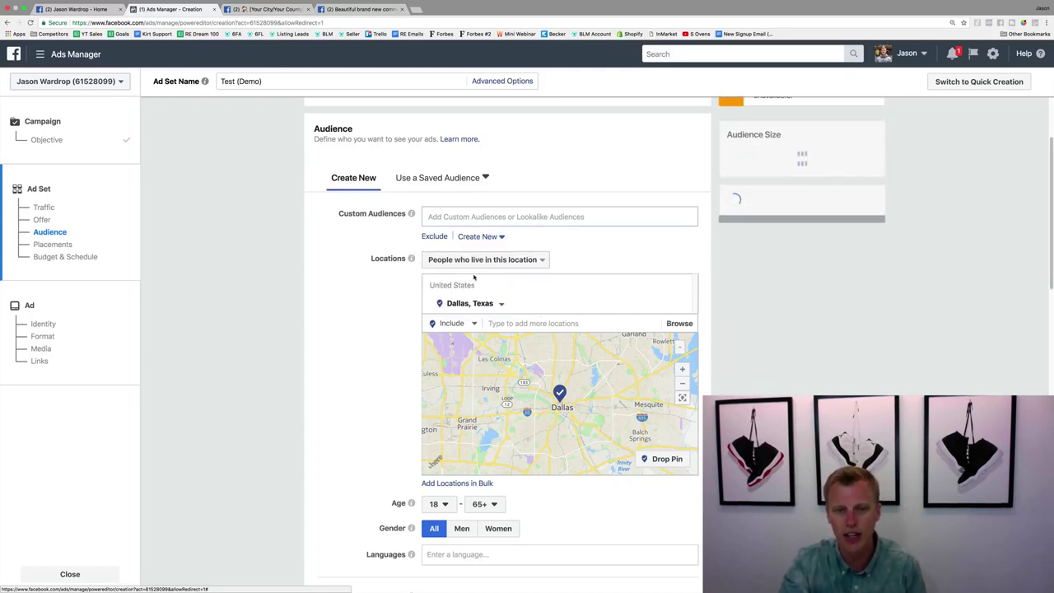
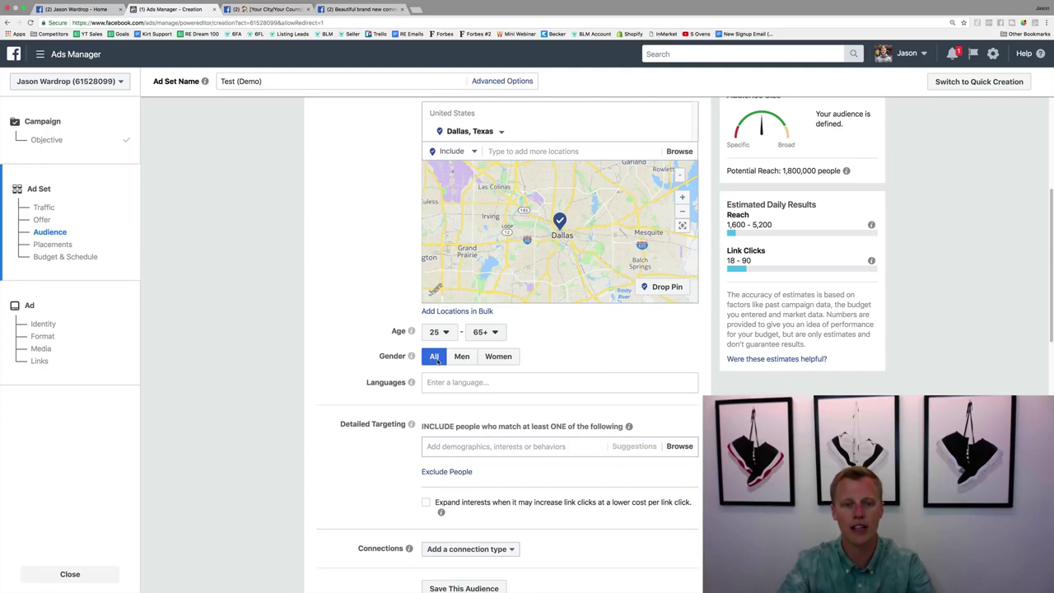
# Step: Try English (US) as the audience language, and remove it again
pyautogui.click(453, 382)
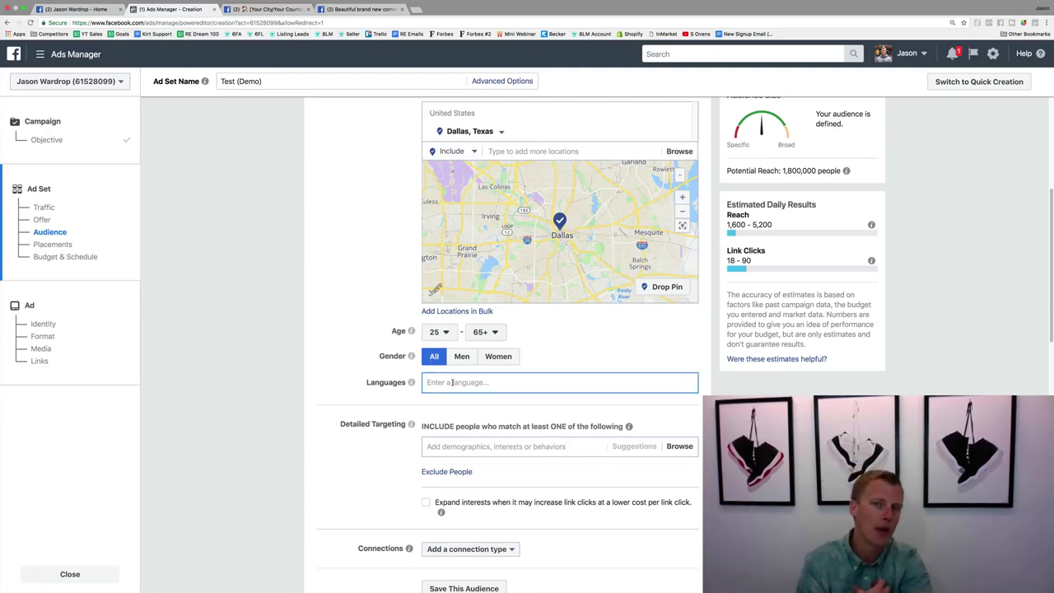
pyautogui.write('eng')
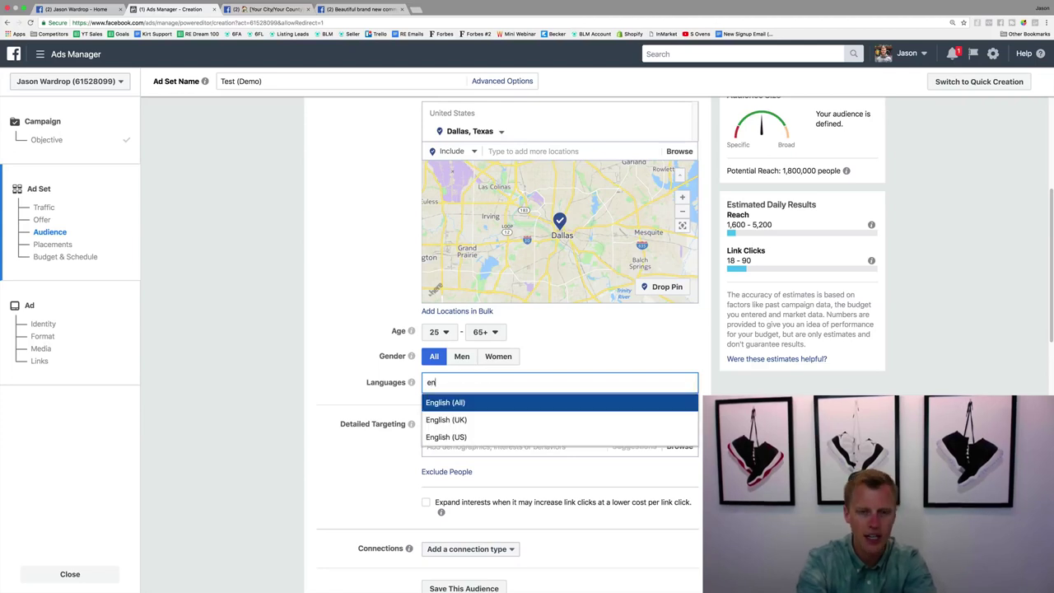
pyautogui.press('Down')
pyautogui.press('Down')
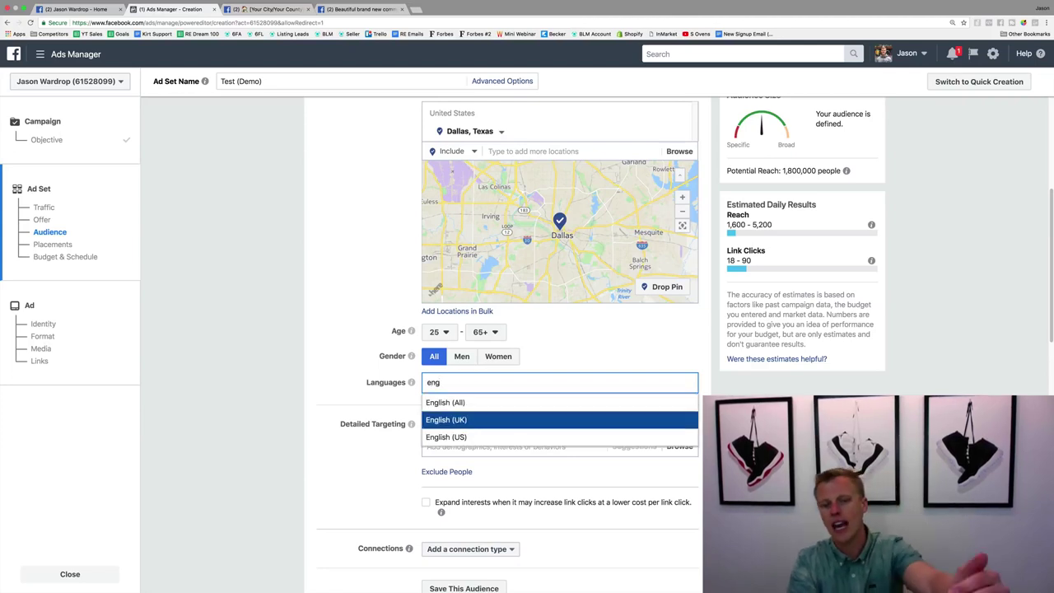
pyautogui.press('Return')
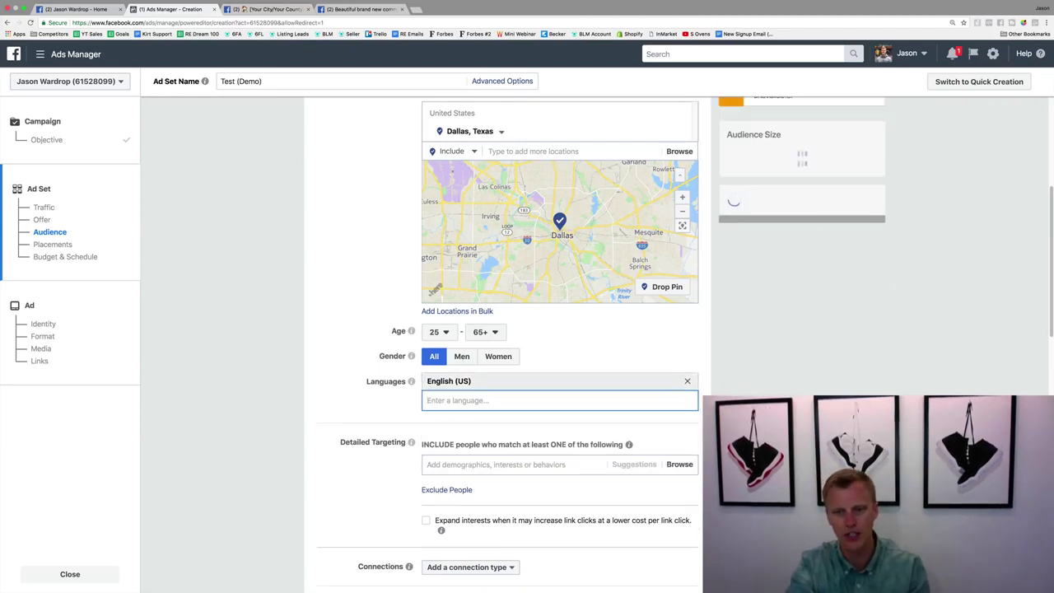
pyautogui.click(687, 381)
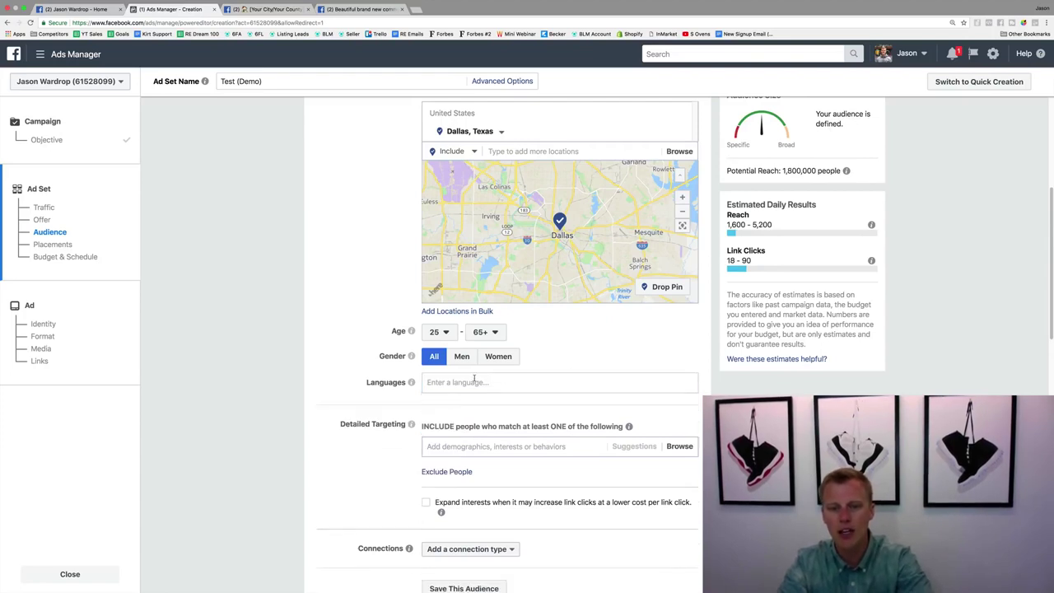
# Step: Try Spanish as the audience language, check the potential reach, and clear the language again
pyautogui.write('span')
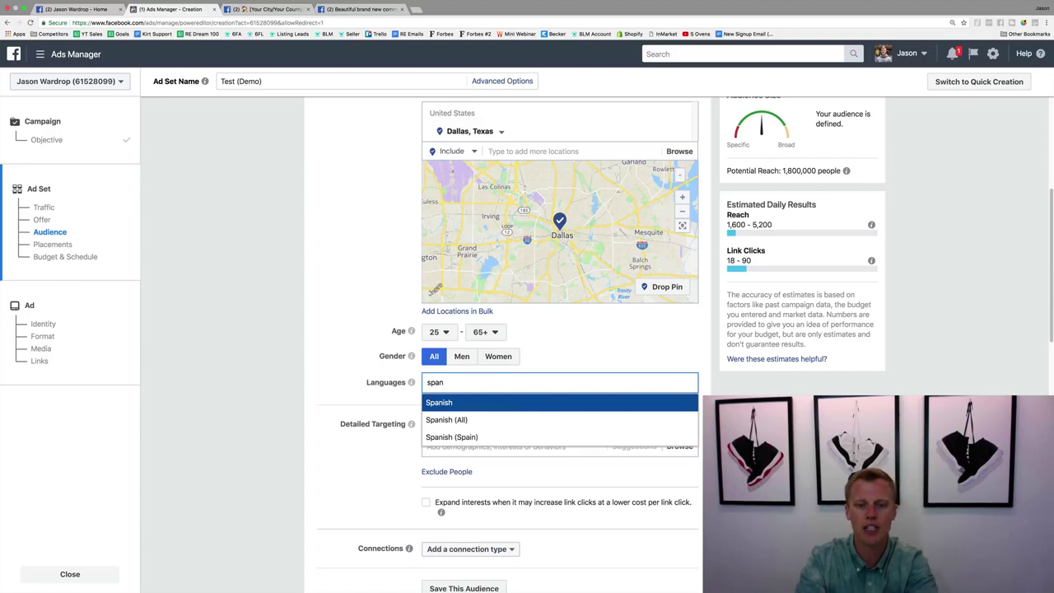
pyautogui.press('Return')
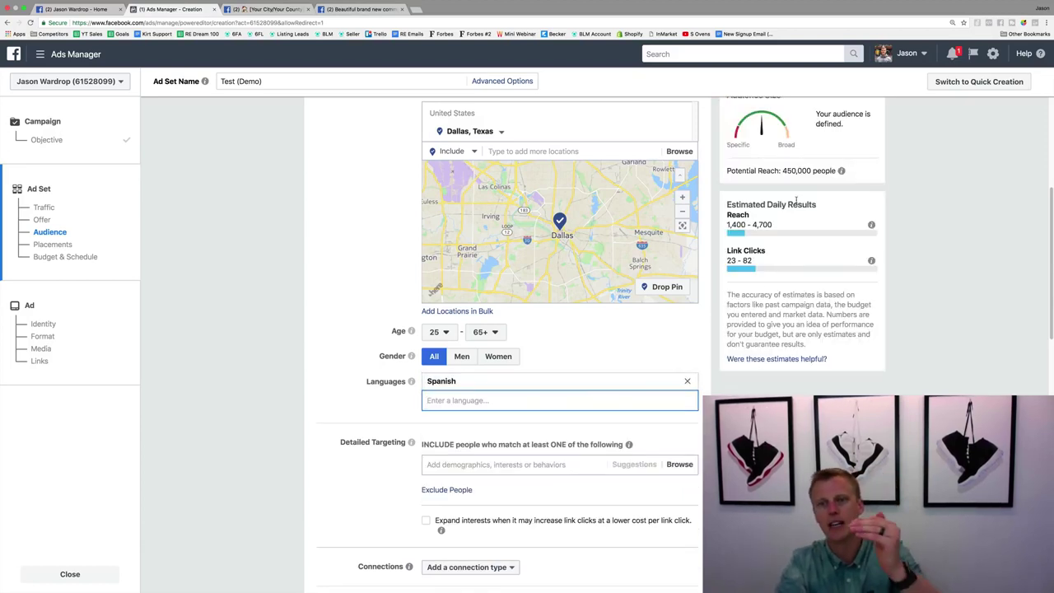
pyautogui.moveTo(784, 170); pyautogui.dragTo(796, 171)
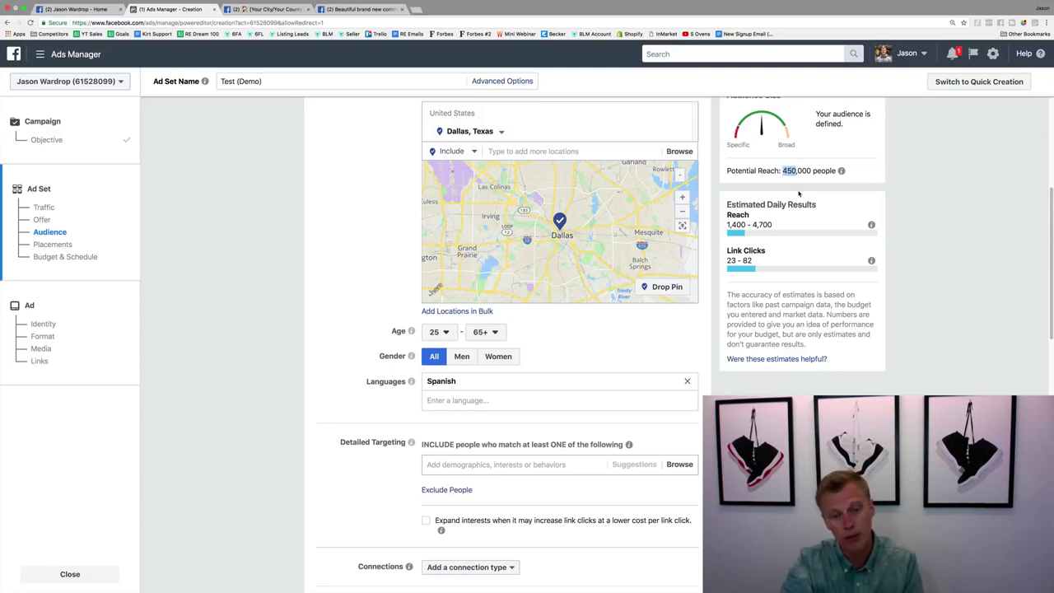
pyautogui.click(688, 381)
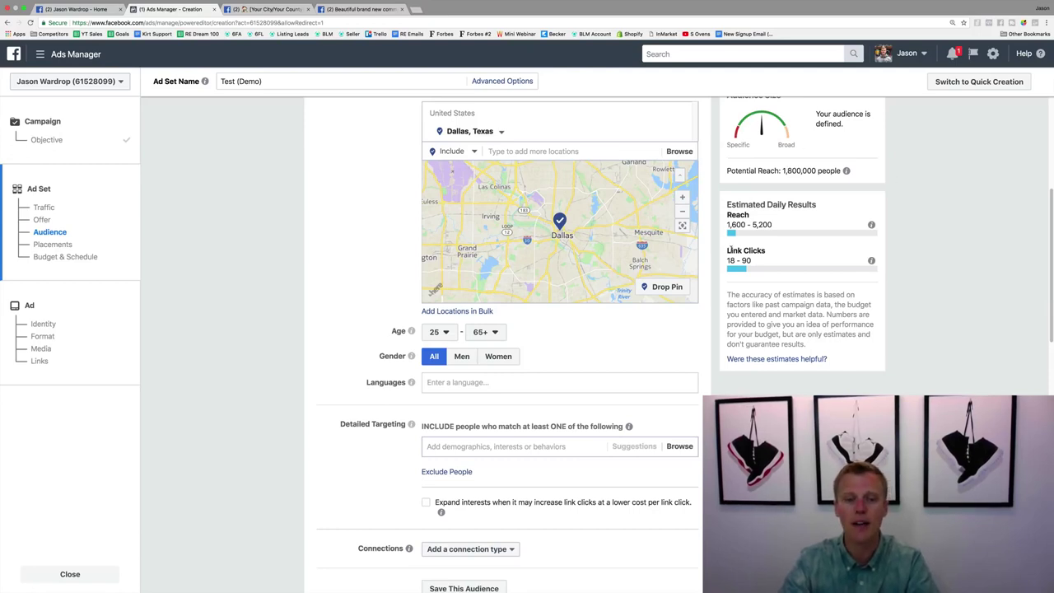
# Step: Try the Homeowners demographic under detailed targeting, check the potential reach, and remove the demographic again
pyautogui.scroll(-3, 482, 360)
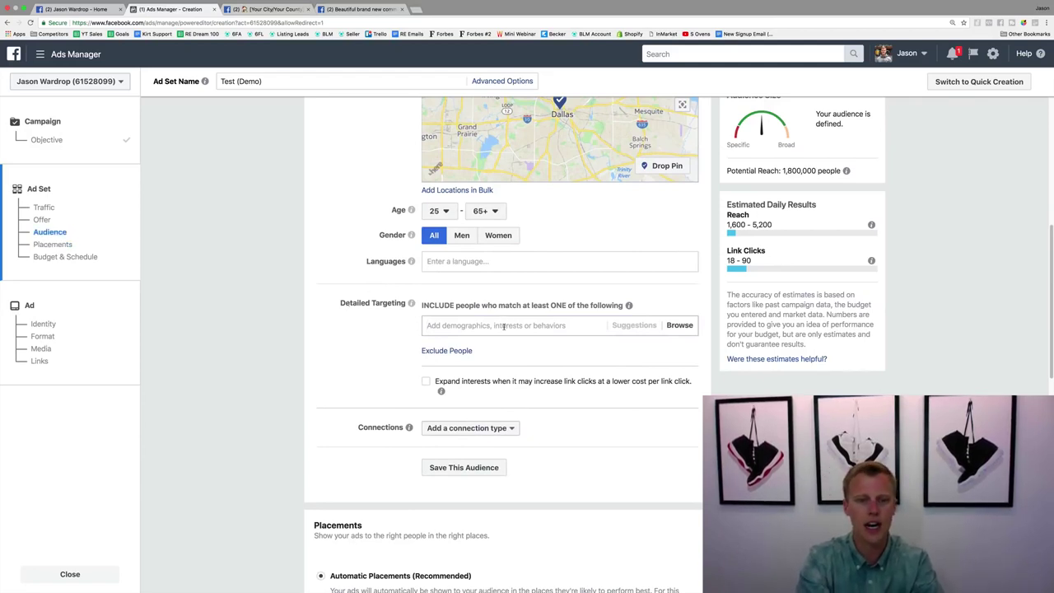
pyautogui.click(505, 326)
pyautogui.write('homeowners')
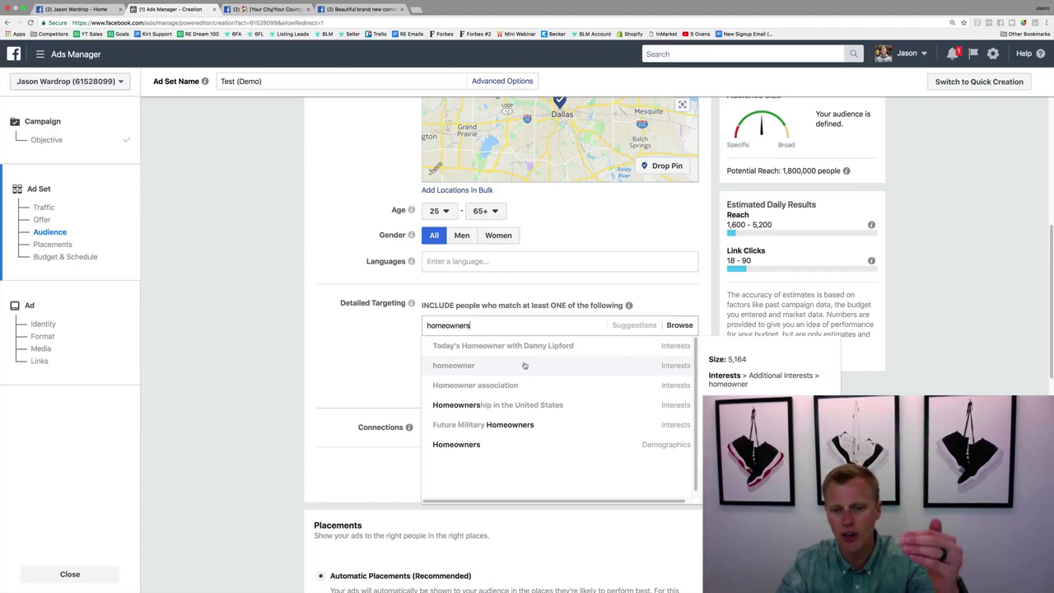
pyautogui.click(466, 446)
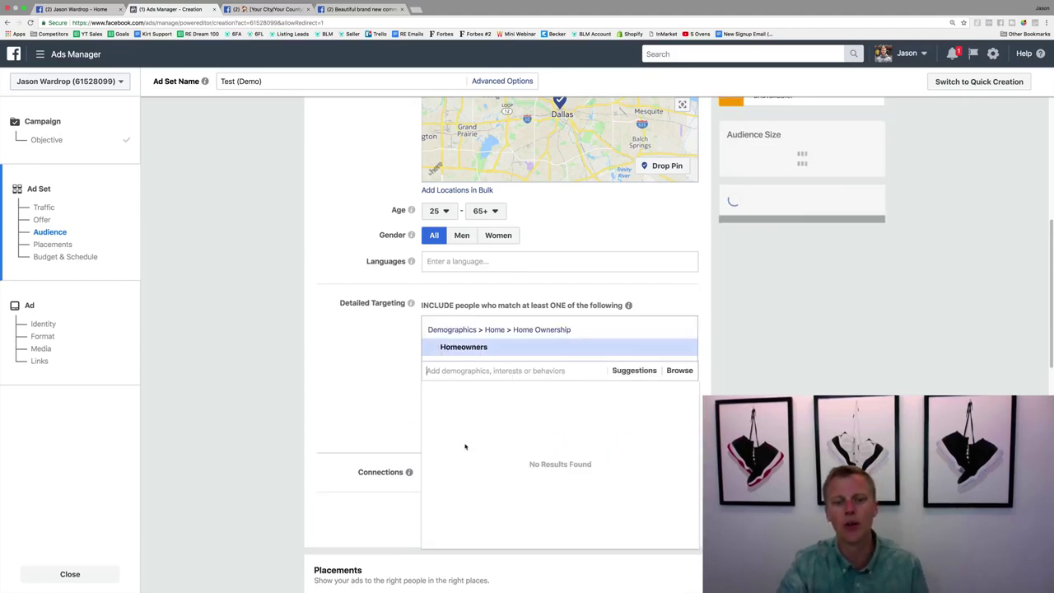
pyautogui.click(346, 355)
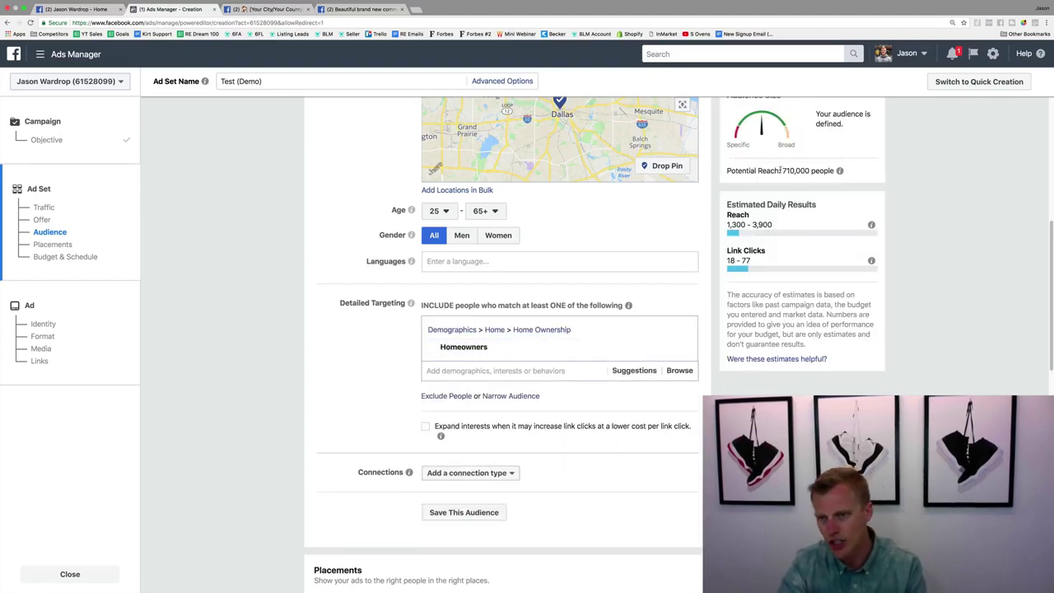
pyautogui.moveTo(783, 170); pyautogui.dragTo(830, 171)
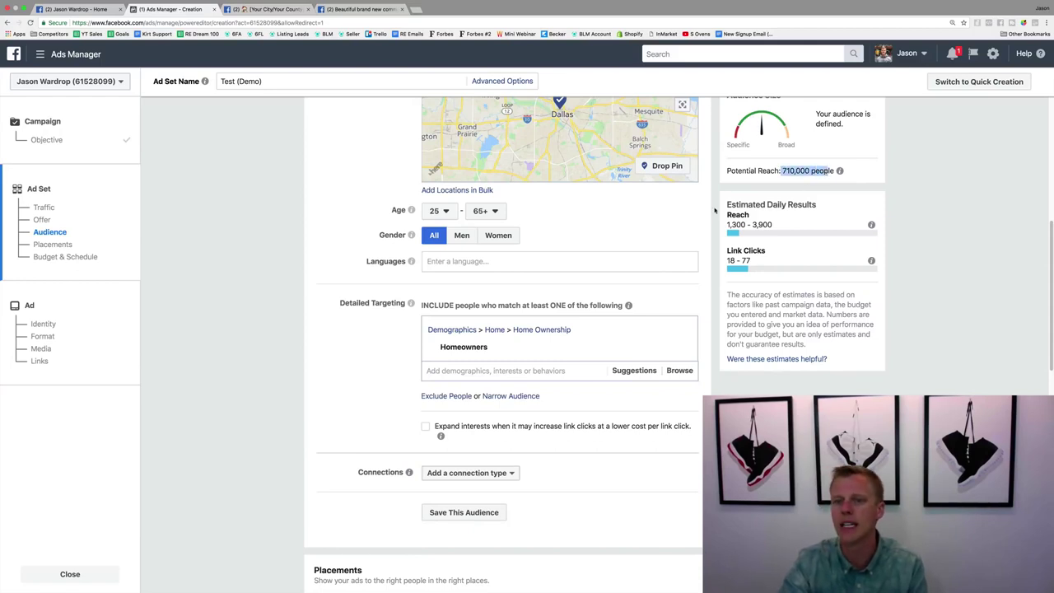
pyautogui.click(658, 234)
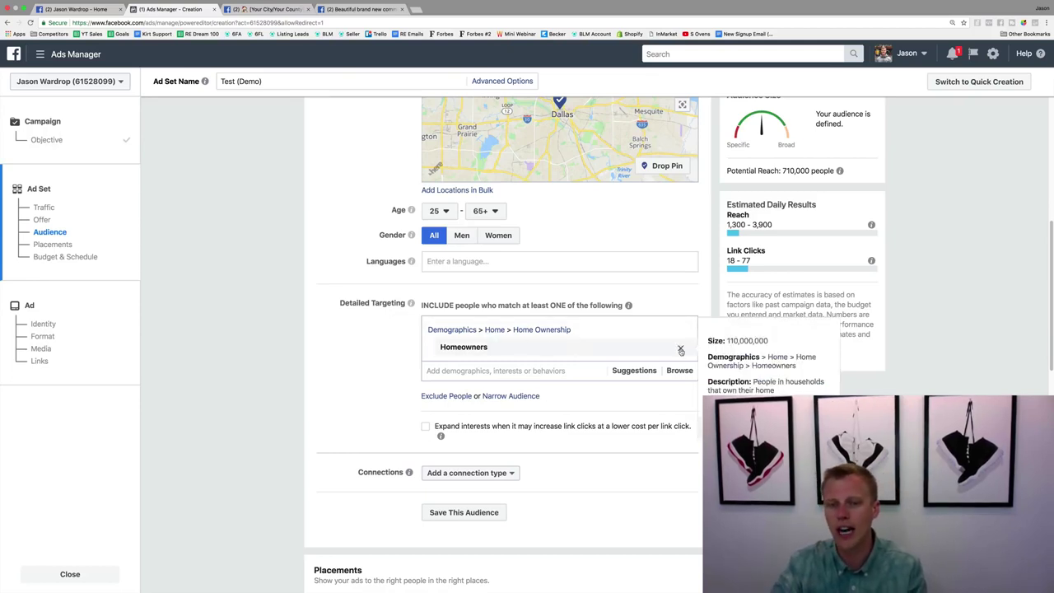
pyautogui.click(681, 351)
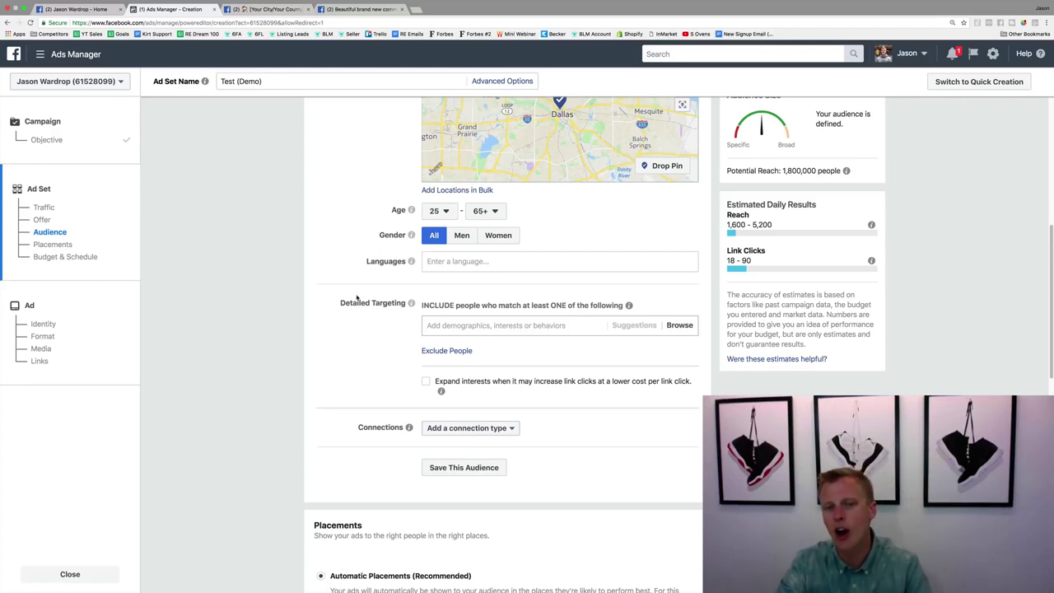
# Step: Switch the ad set's placements from automatic to Edit Placements
pyautogui.scroll(-3, 342, 345)
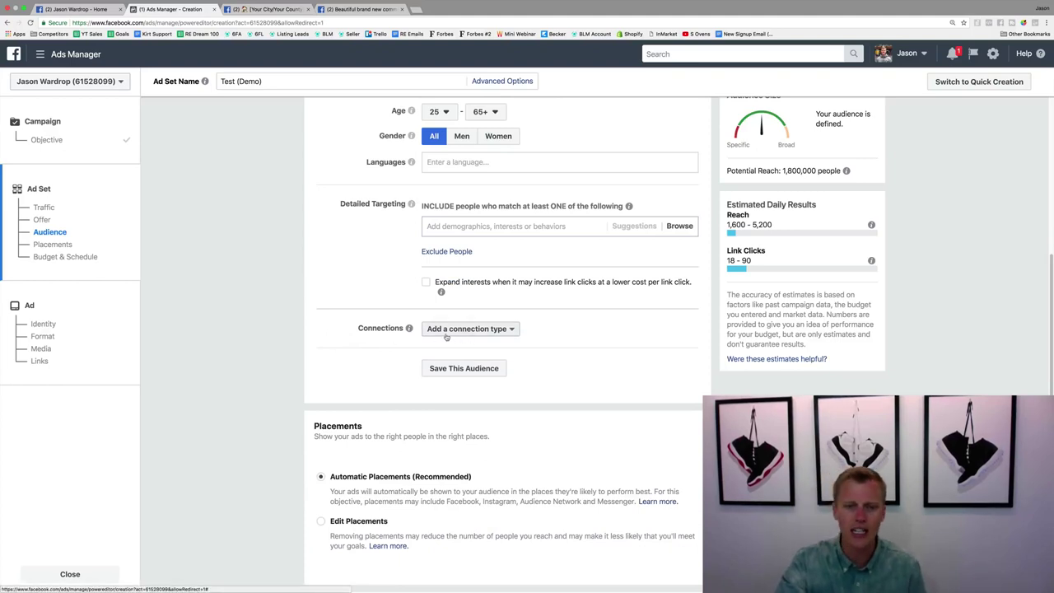
pyautogui.scroll(-1, 372, 366)
pyautogui.scroll(-2, 372, 366)
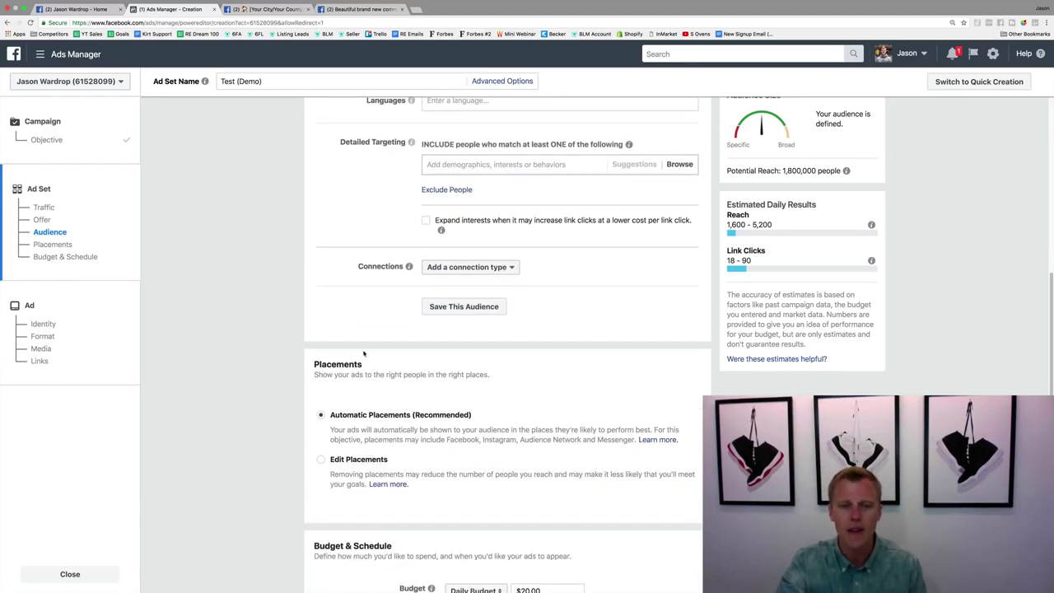
pyautogui.scroll(-2, 371, 362)
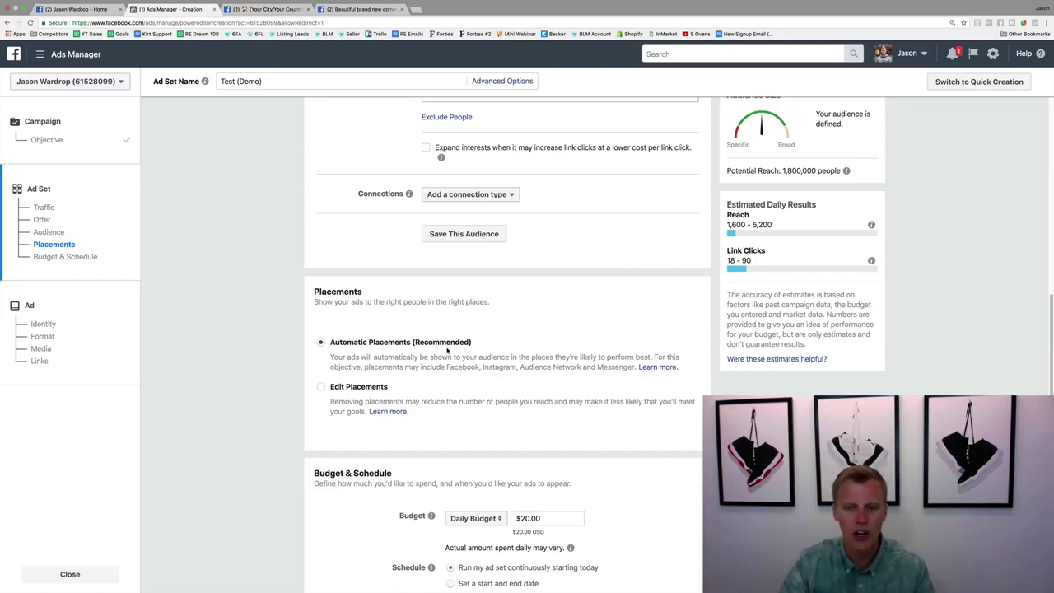
pyautogui.click(321, 388)
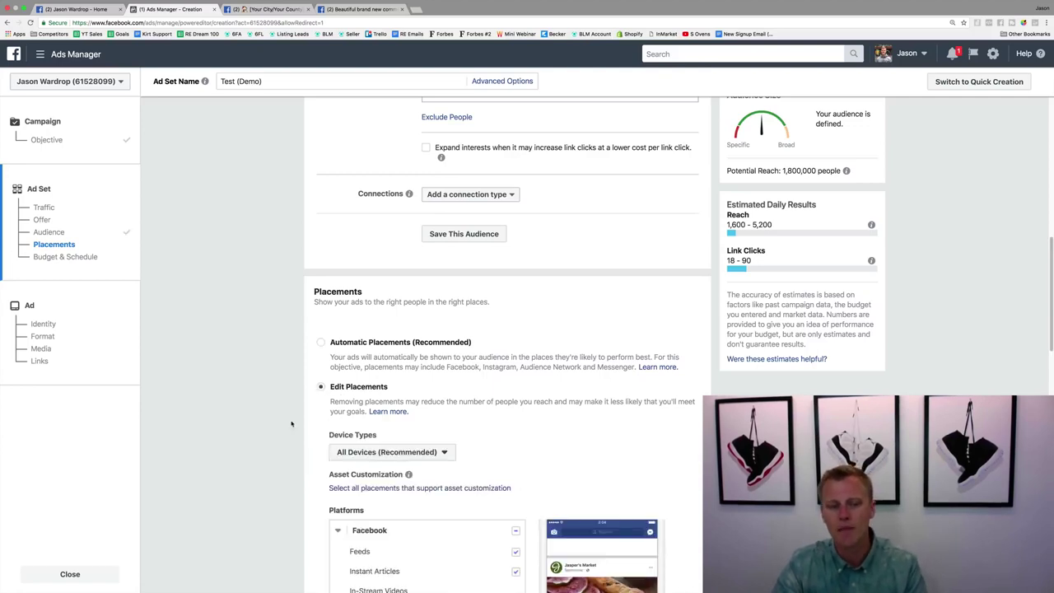
# Step: Review the device type options for the placements, keeping All Devices (Recommended)
pyautogui.scroll(-5, 292, 423)
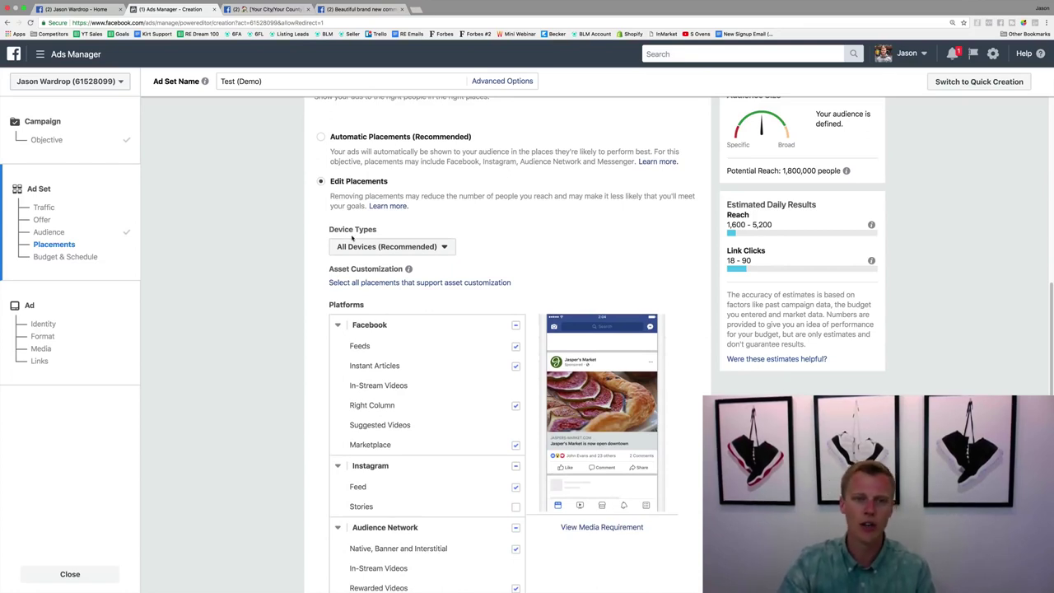
pyautogui.moveTo(328, 229); pyautogui.dragTo(374, 229)
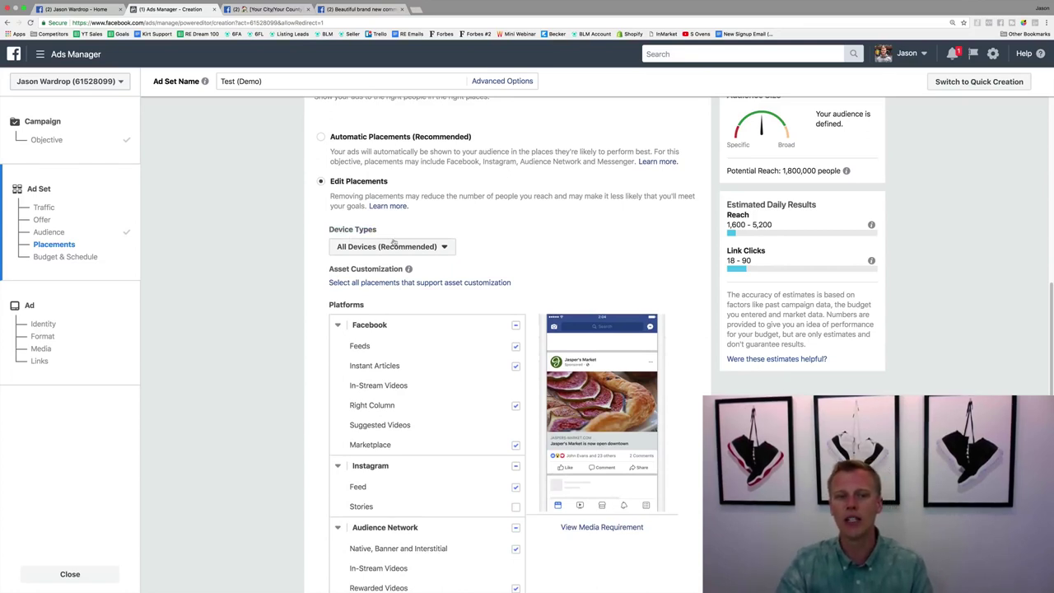
pyautogui.click(408, 247)
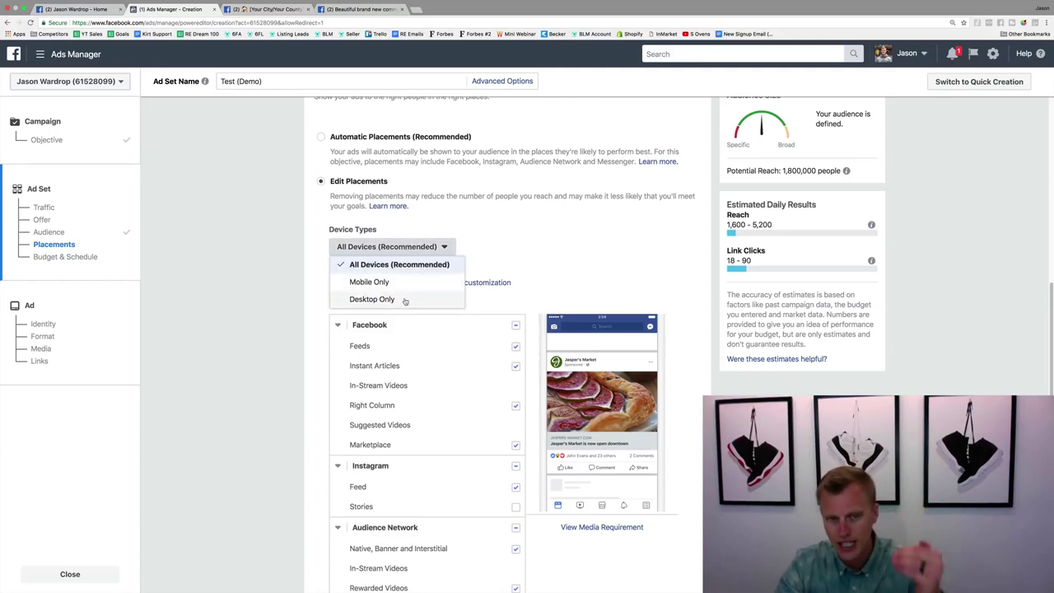
pyautogui.click(409, 266)
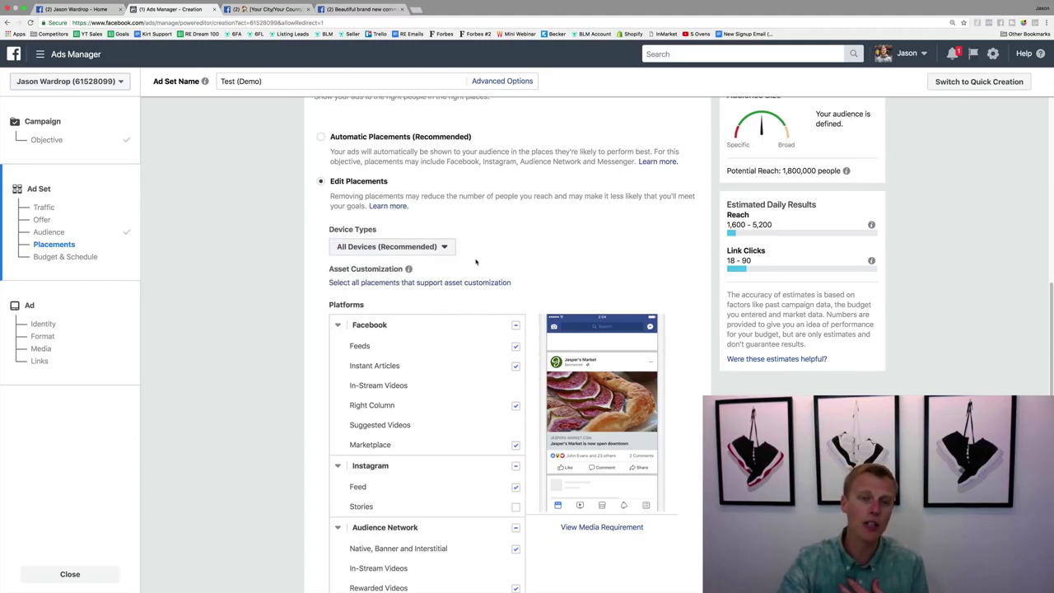
pyautogui.click(447, 249)
pyautogui.click(509, 244)
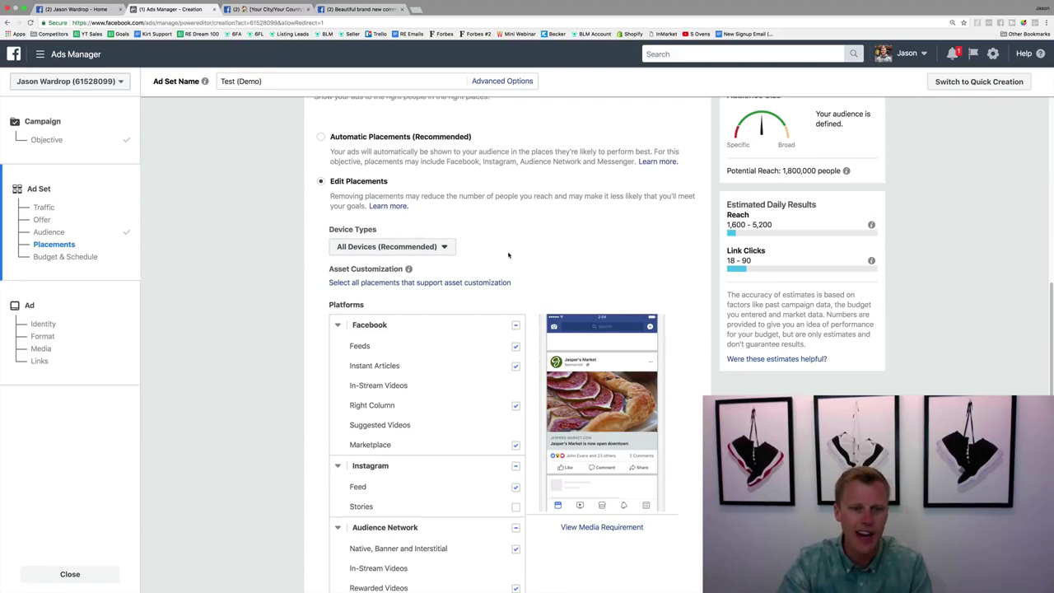
# Step: Exclude Facebook Instant Articles, Marketplace and Right Column, plus all Audience Network and Messenger placements, from the ad set
pyautogui.scroll(-3, 304, 335)
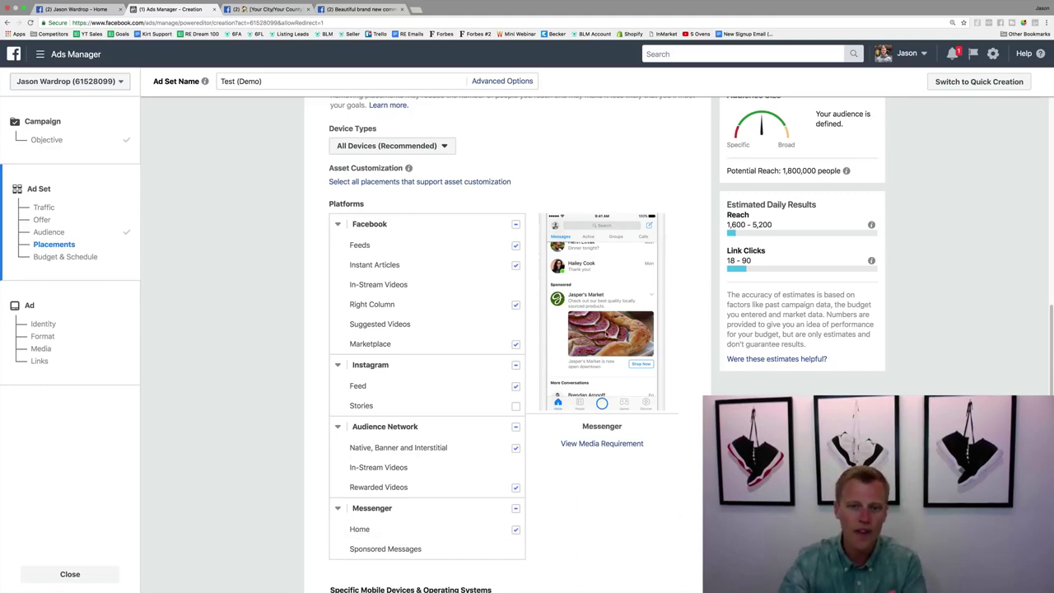
pyautogui.click(516, 265)
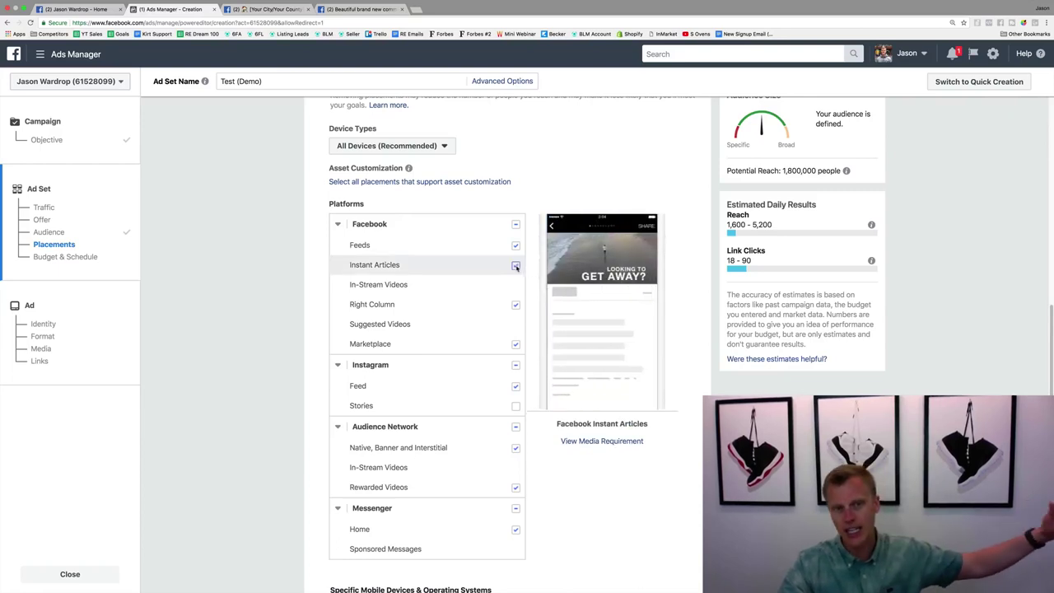
pyautogui.click(516, 344)
pyautogui.click(515, 306)
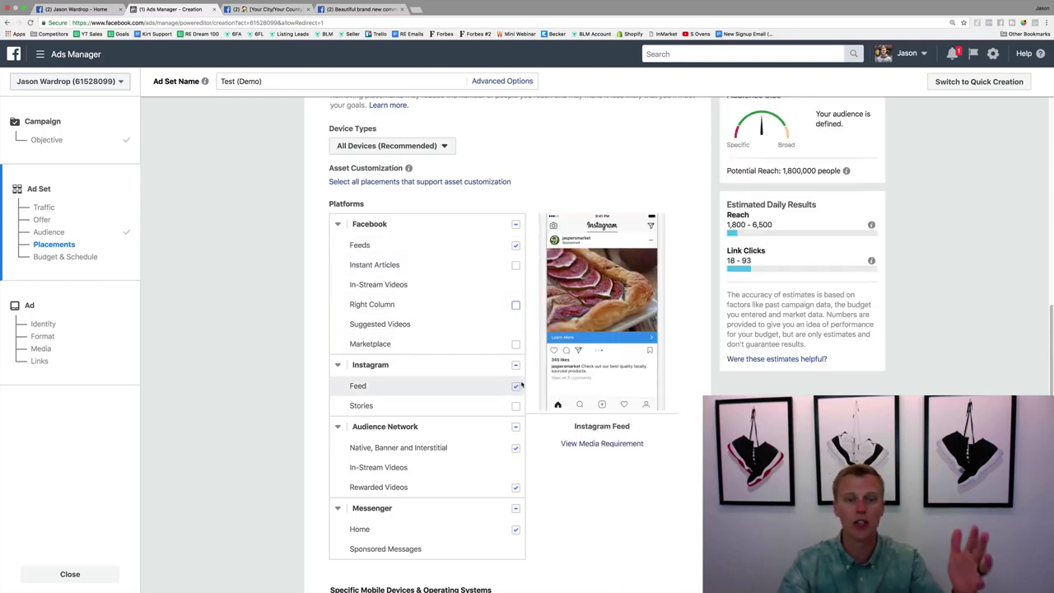
pyautogui.click(515, 426)
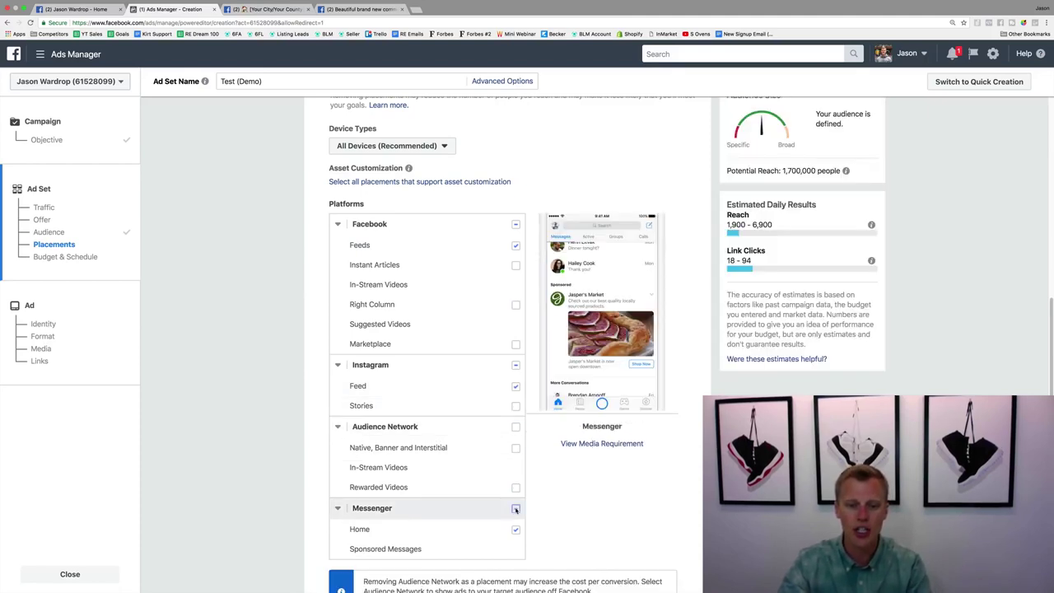
pyautogui.click(516, 509)
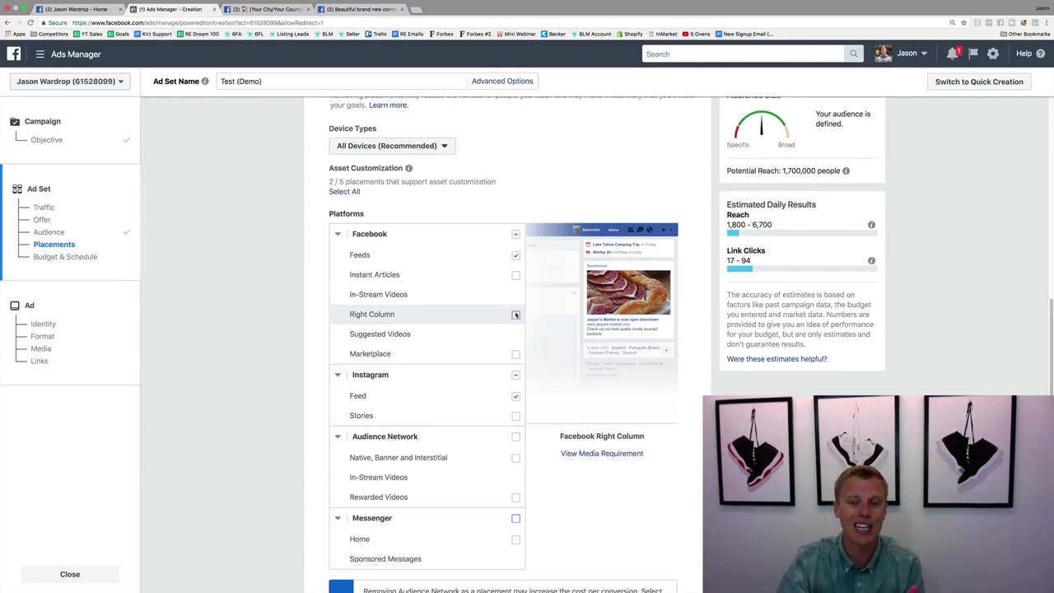
# Step: Try Lifetime Budget as the ad set's budget type, and switch back to Daily Budget
pyautogui.scroll(-10, 517, 315)
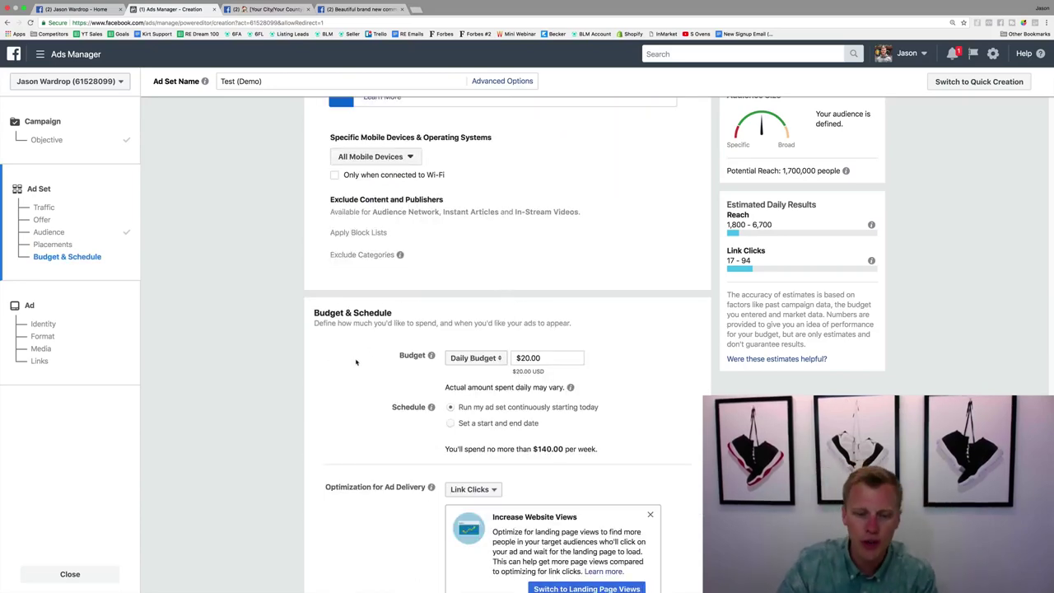
pyautogui.scroll(-2, 357, 357)
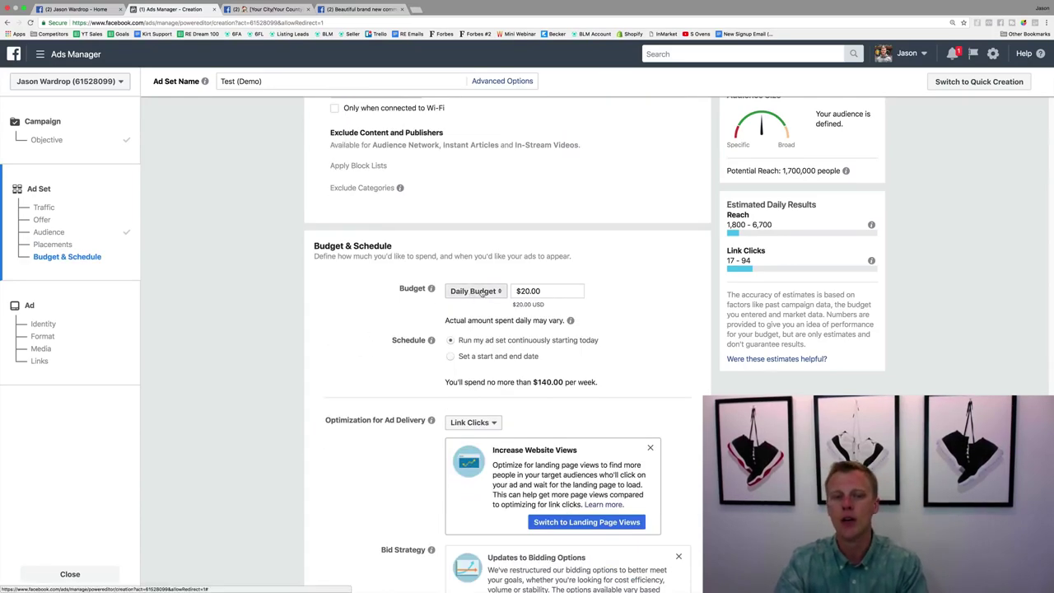
pyautogui.click(482, 292)
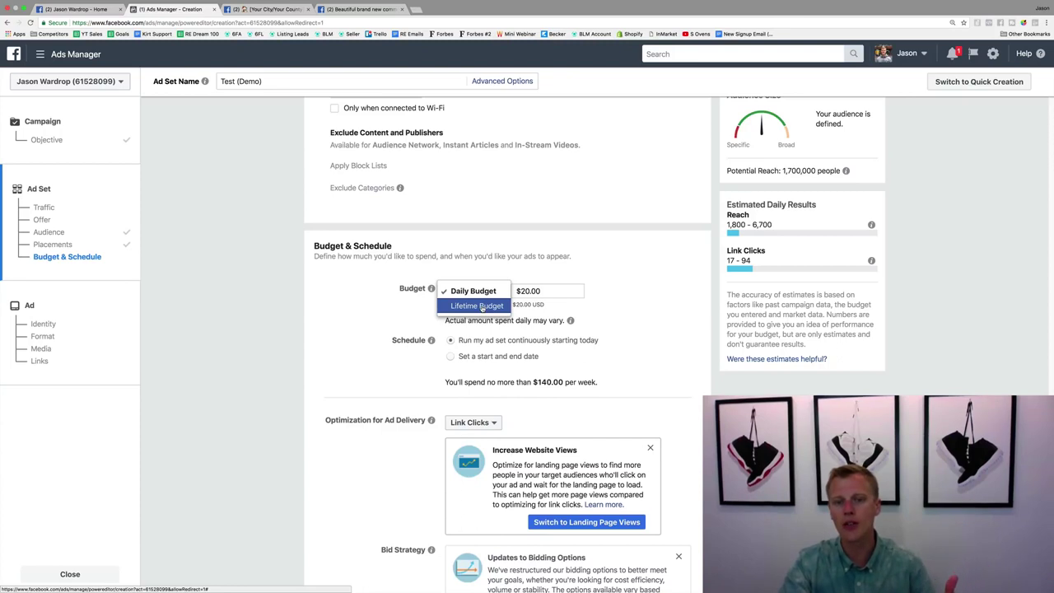
pyautogui.click(482, 307)
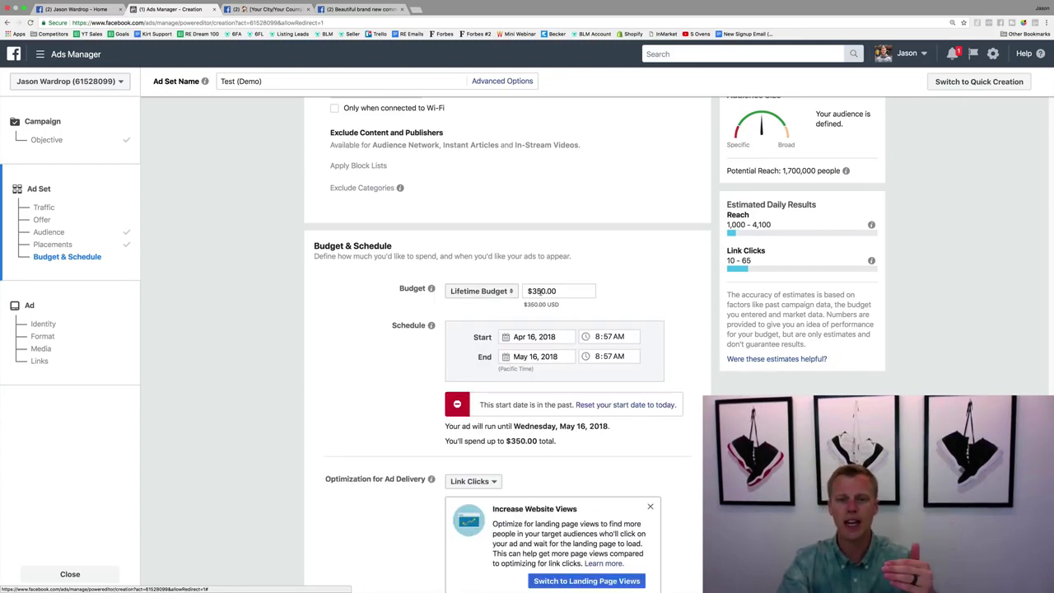
pyautogui.click(481, 290)
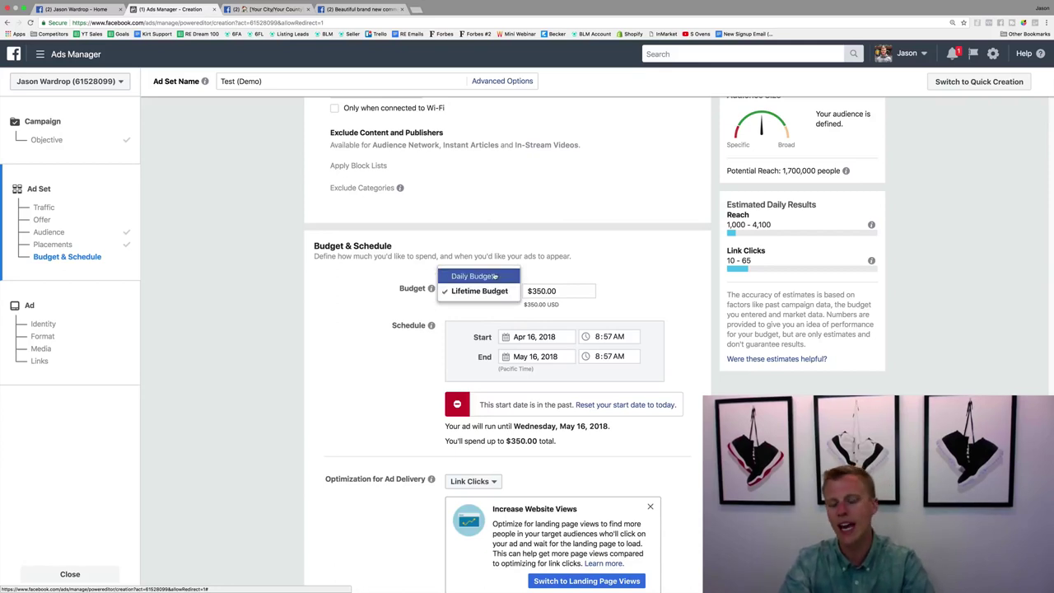
pyautogui.click(473, 275)
# Step: Set the ad set's daily budget to $10.00
pyautogui.click(528, 291)
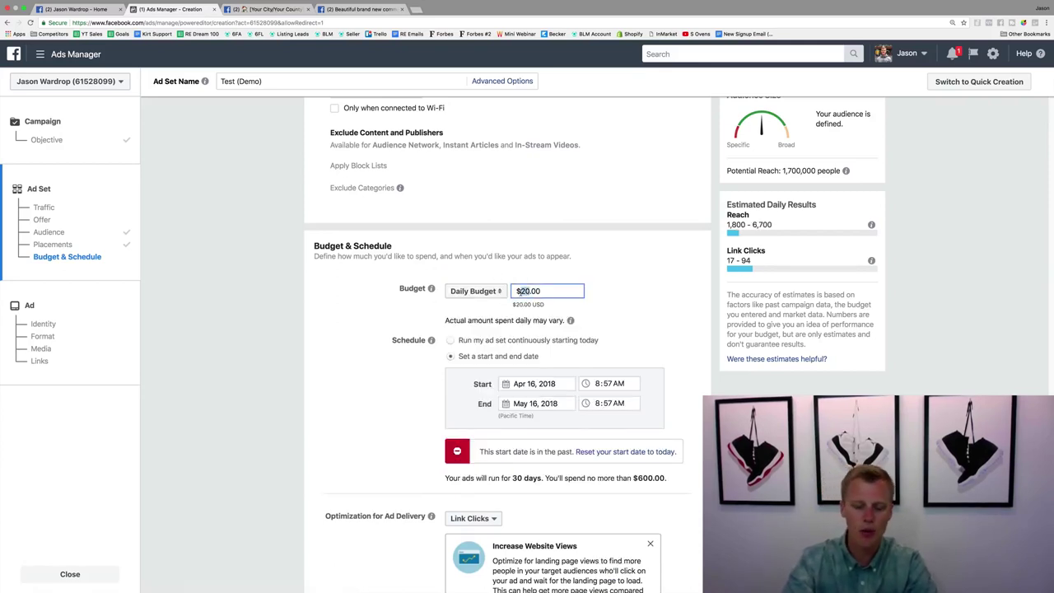
pyautogui.press('BackSpace')
pyautogui.write('1')
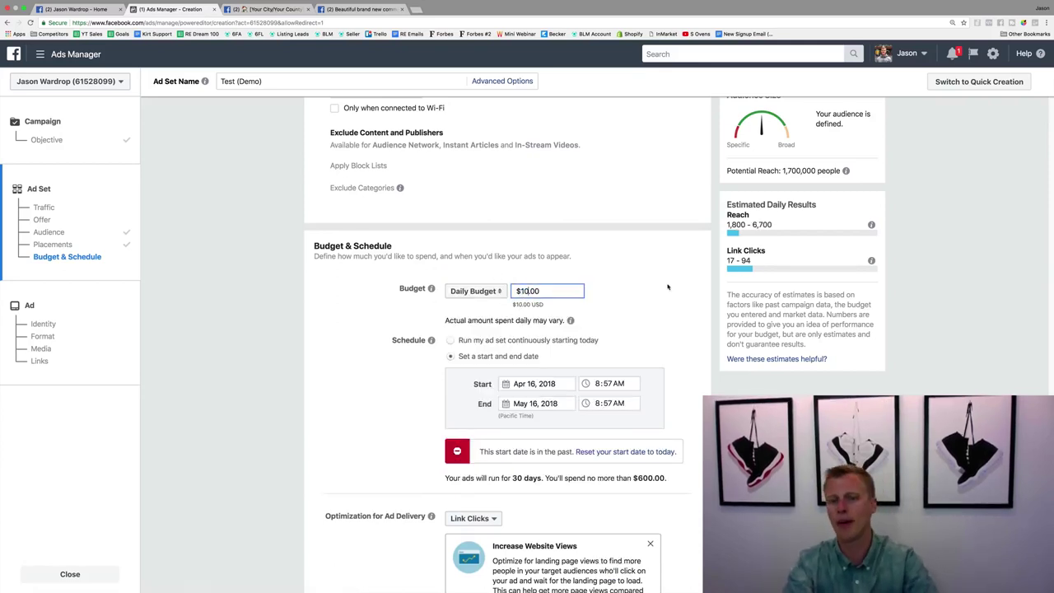
pyautogui.click(673, 287)
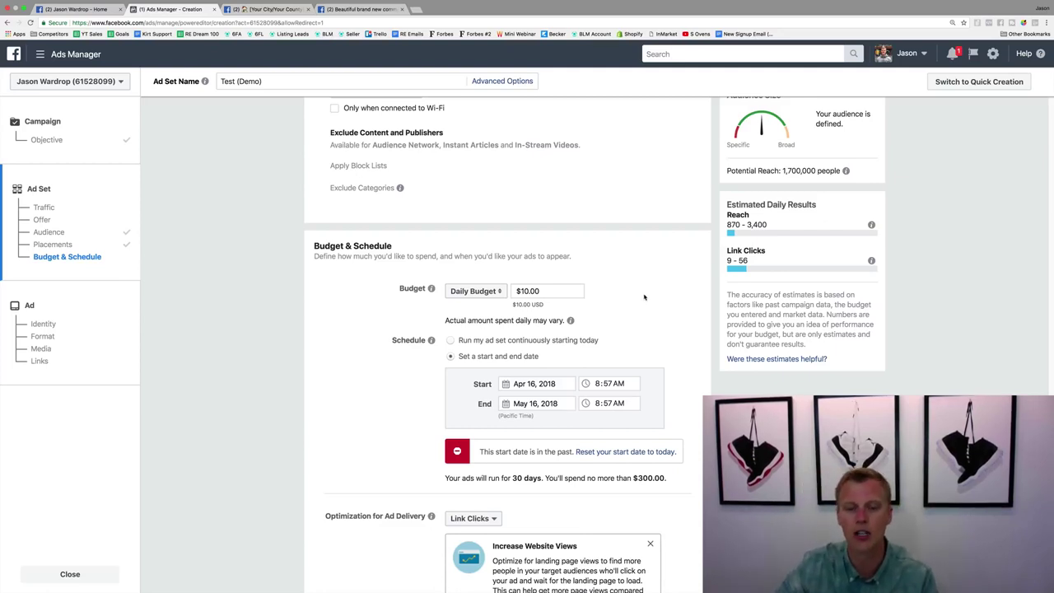
# Step: Review the delivery optimization and bid strategy settings, keeping Link Clicks, and continue to the ad setup
pyautogui.scroll(-5, 648, 302)
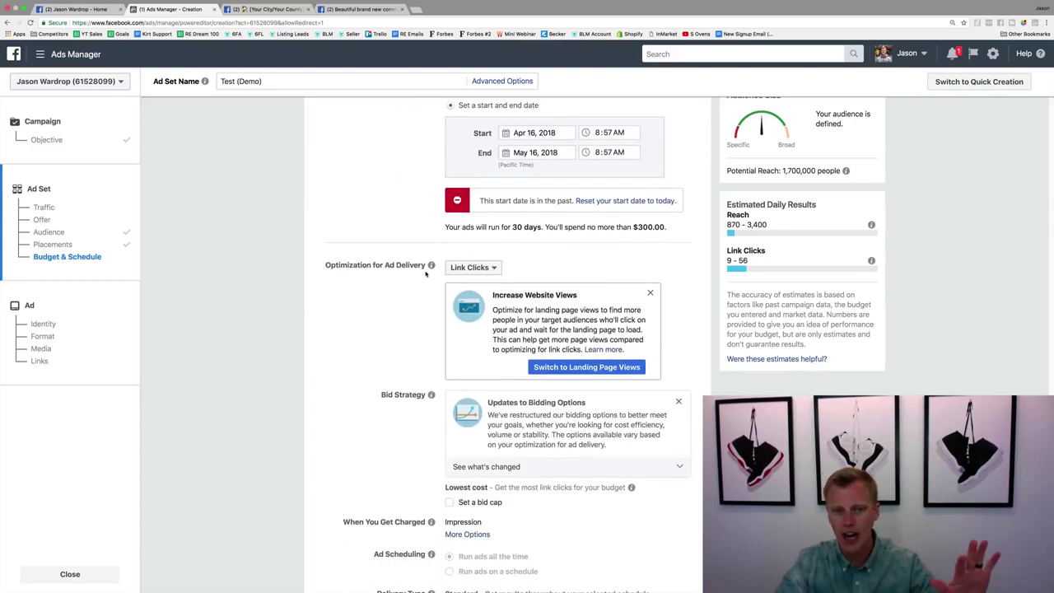
pyautogui.scroll(-1, 404, 292)
pyautogui.scroll(-2, 404, 292)
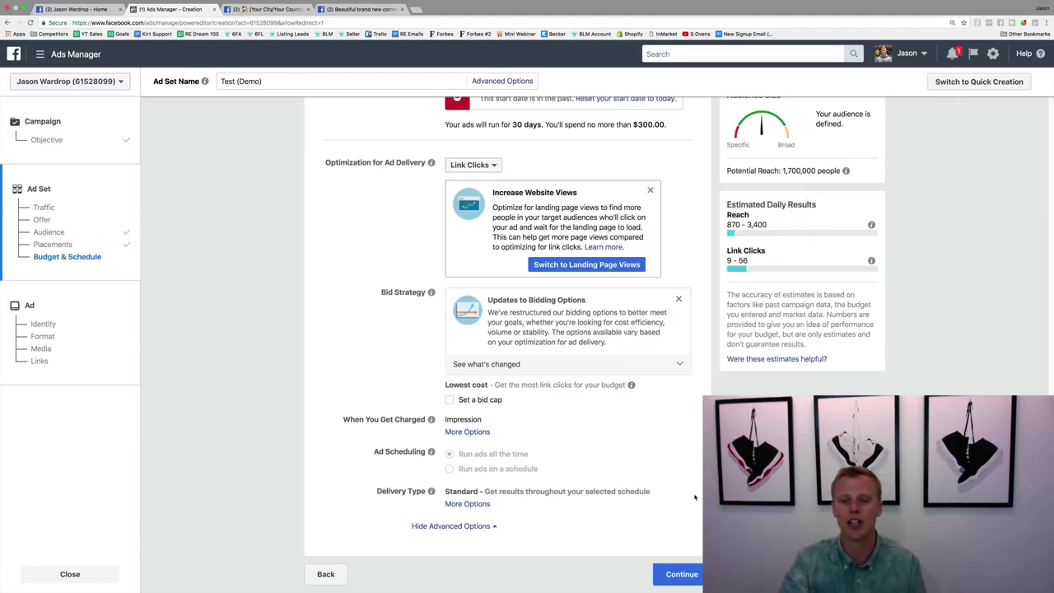
pyautogui.click(679, 577)
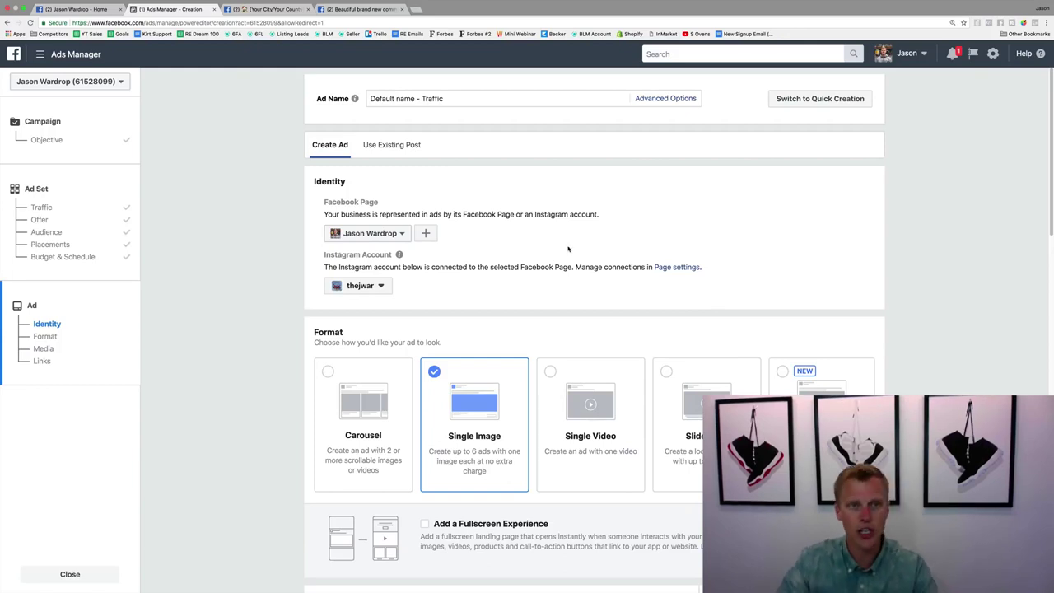
# Step: View the example homeowners post, open its linked 7 Simple Tips landing page, and check the email sign-up form
pyautogui.click(266, 9)
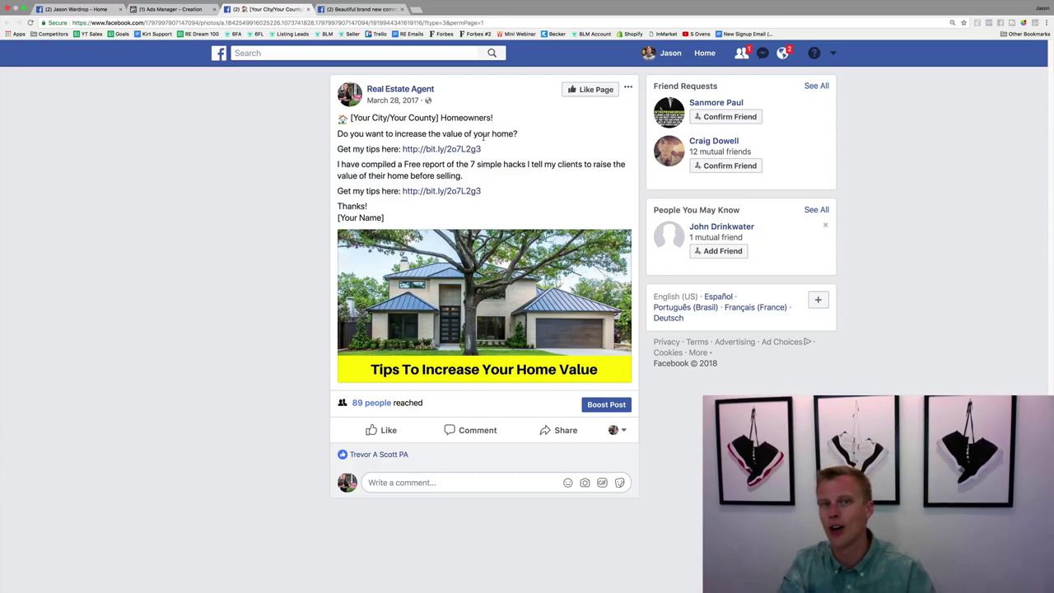
pyautogui.click(428, 149)
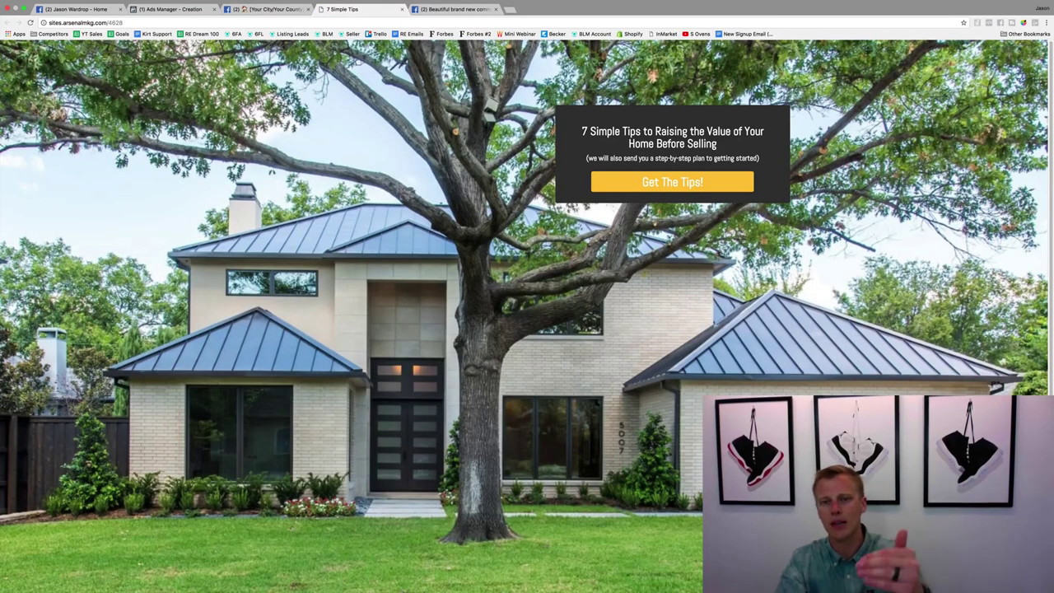
pyautogui.click(684, 186)
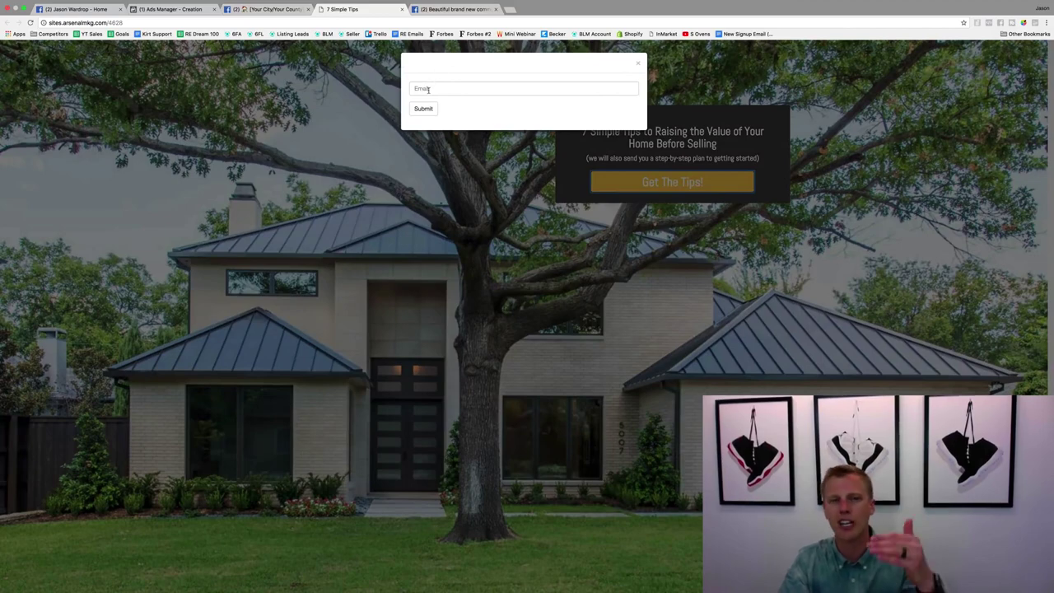
pyautogui.click(639, 64)
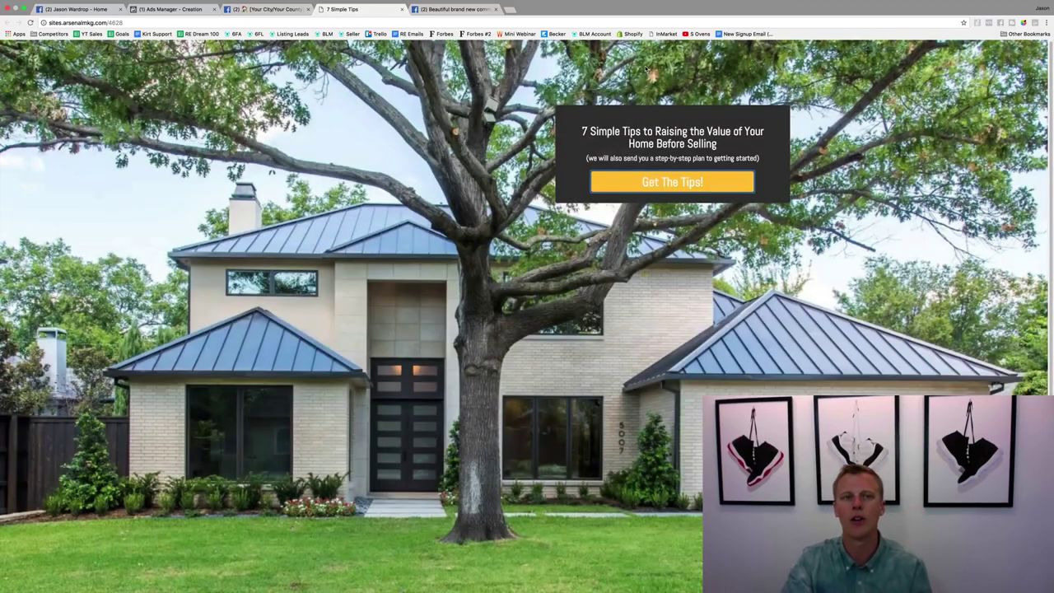
# Step: Review the homeowners post's free report text, and expand the full description of the Beautiful brand new community video post
pyautogui.click(274, 11)
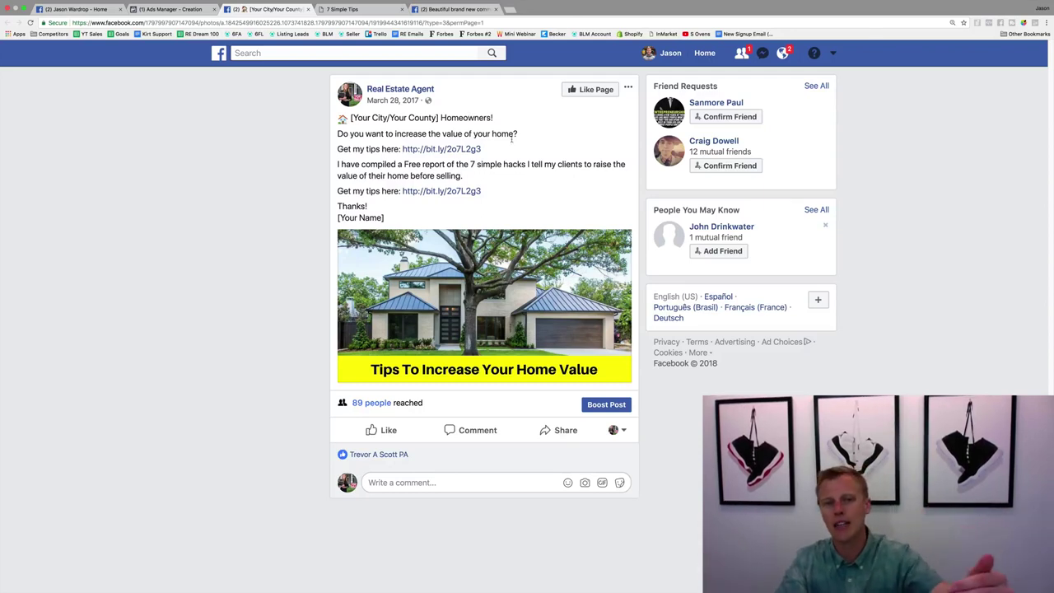
pyautogui.moveTo(335, 164); pyautogui.dragTo(468, 178)
pyautogui.click(470, 179)
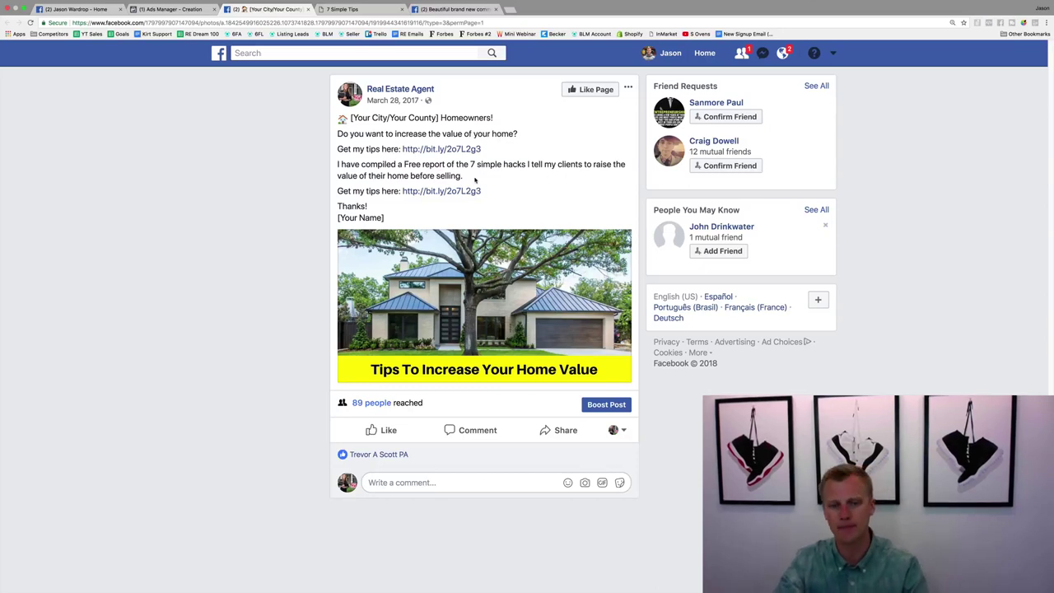
pyautogui.click(441, 9)
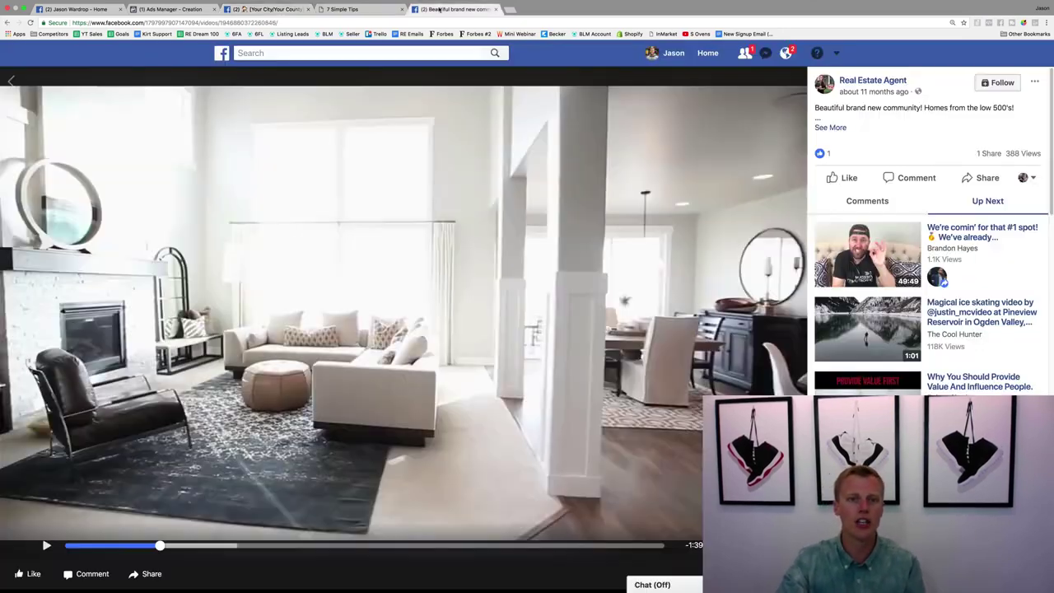
pyautogui.click(833, 127)
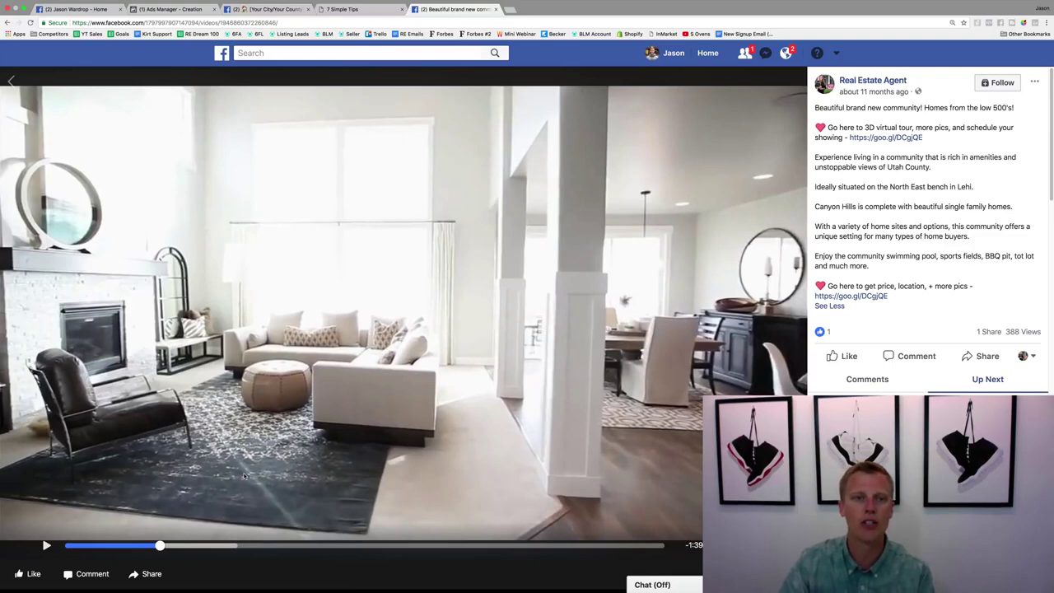
# Step: Return to Ads Manager, switch the ad to Use Existing Post, and review the page and Instagram account choices, keeping the current ones
pyautogui.press('super+2')
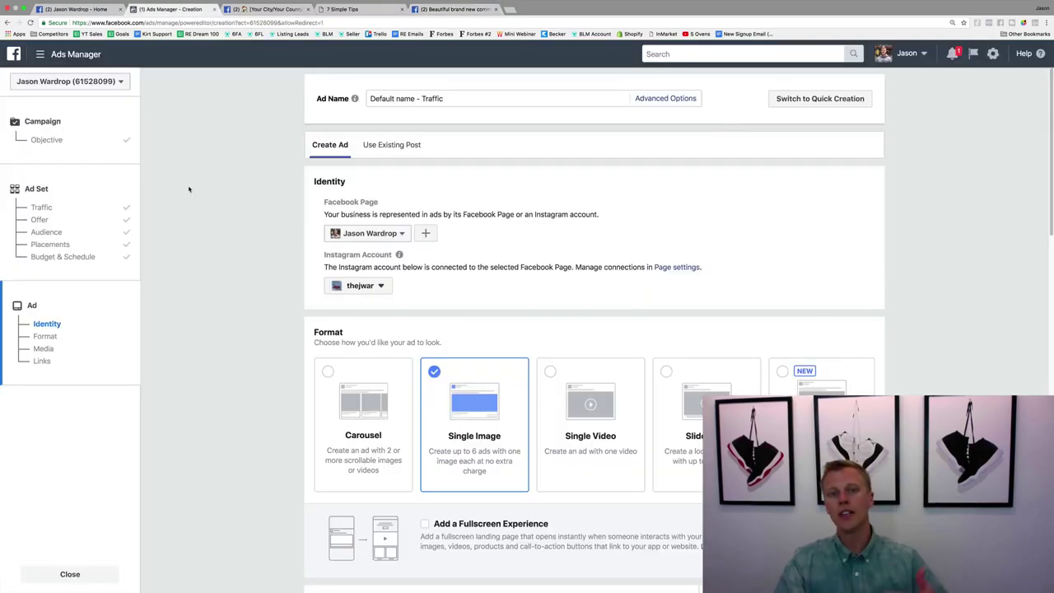
pyautogui.click(390, 145)
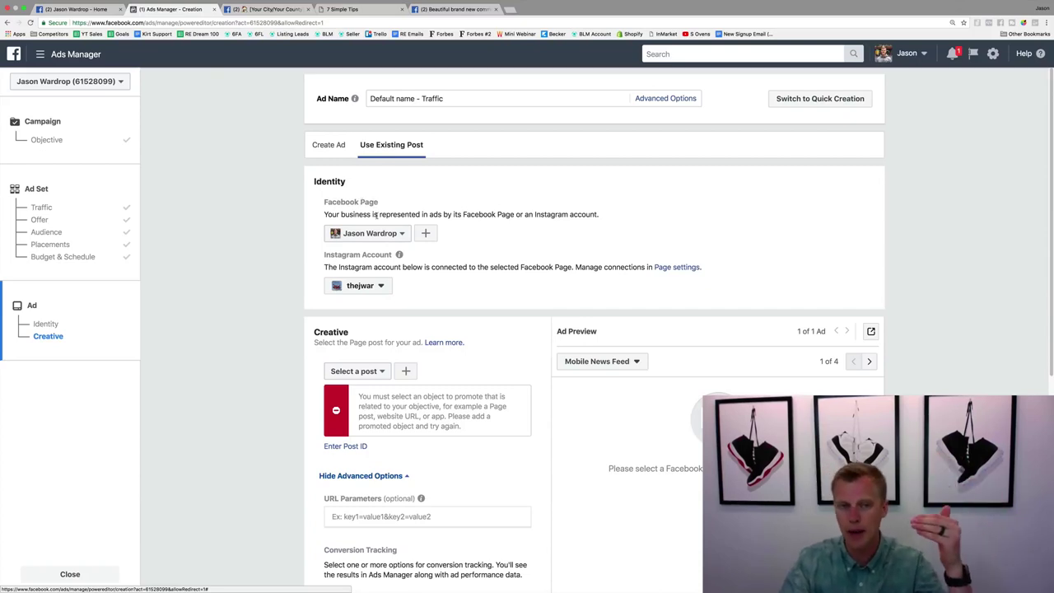
pyautogui.click(395, 234)
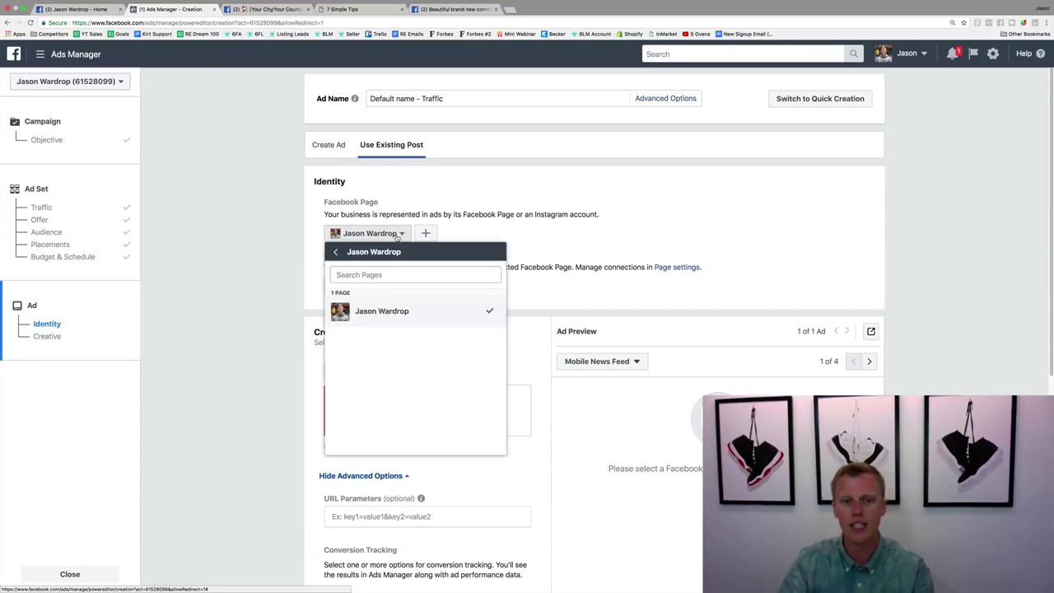
pyautogui.click(337, 252)
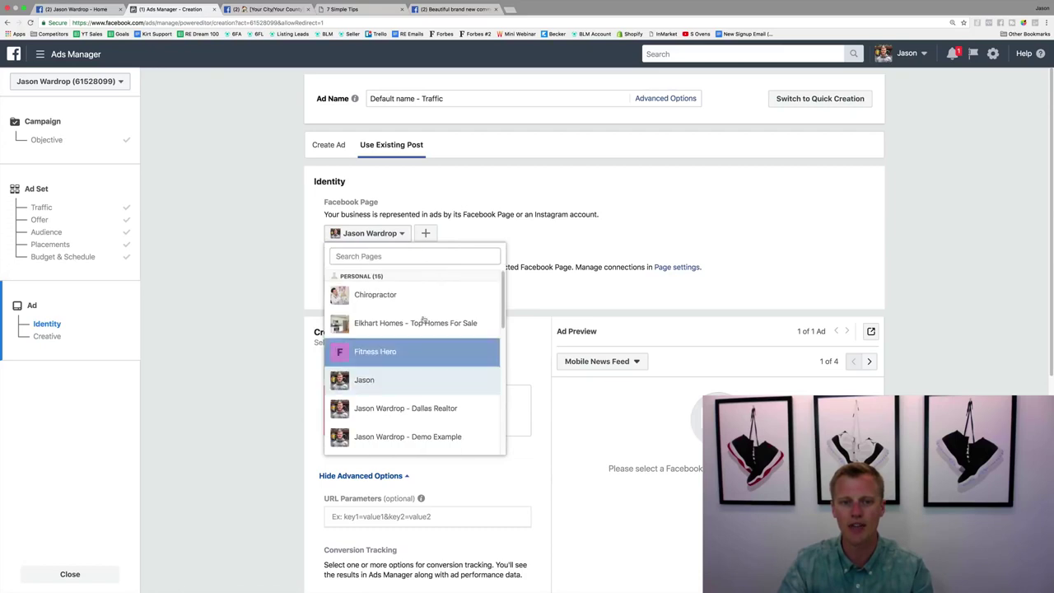
pyautogui.scroll(-5, 418, 381)
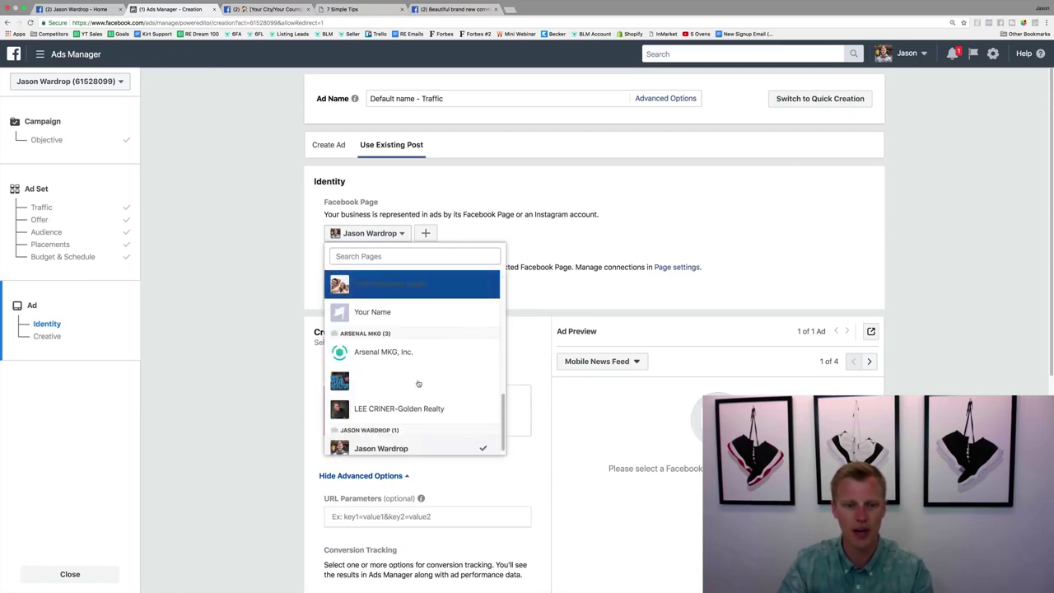
pyautogui.click(427, 443)
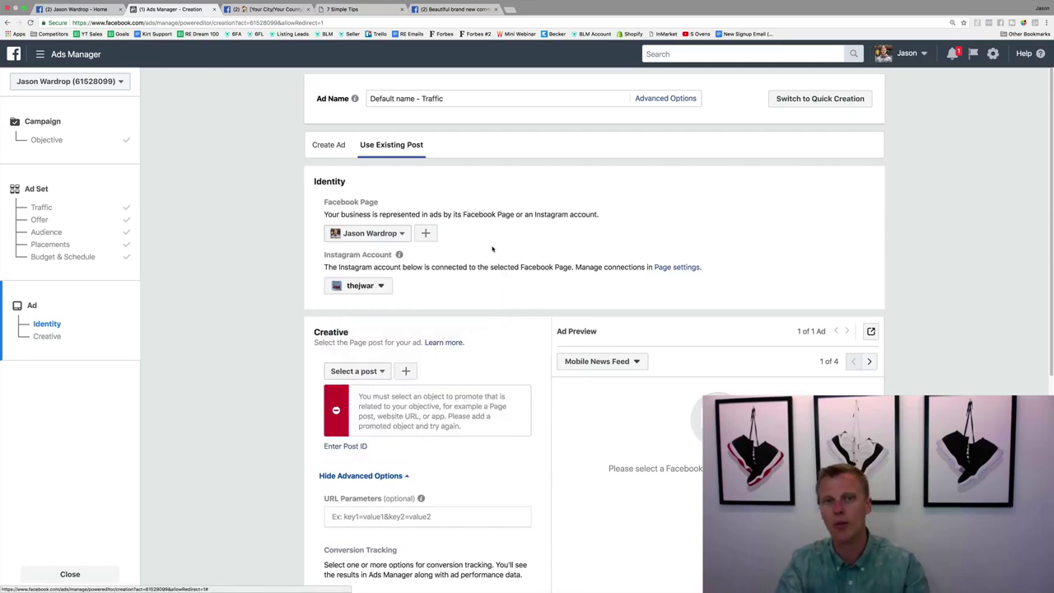
pyautogui.click(380, 285)
pyautogui.click(477, 267)
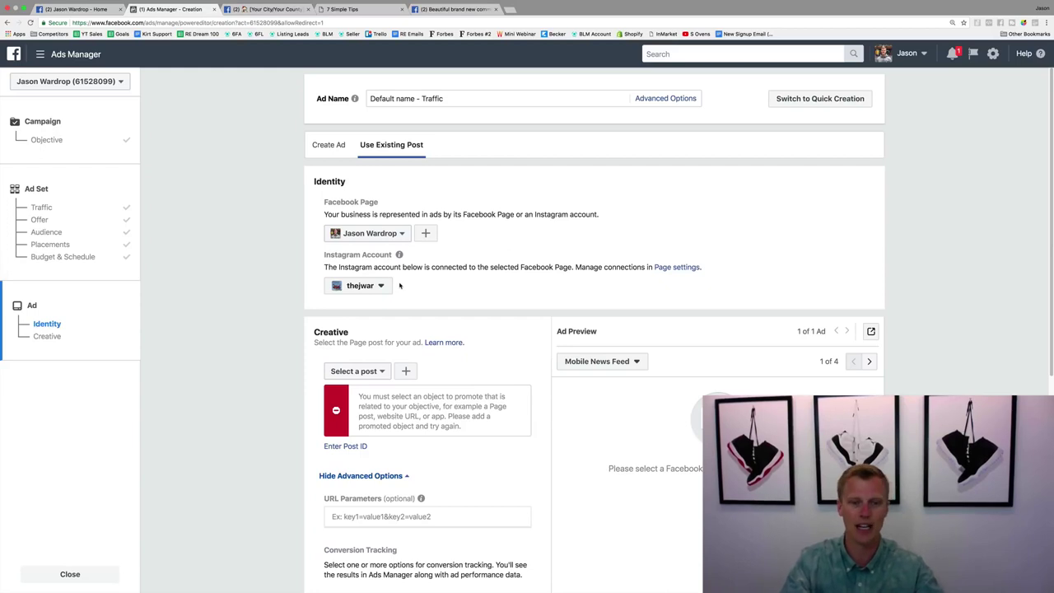
# Step: Choose the existing page post "Ever had trouble scaling your Facebook ads campaigns?" as the ad creative
pyautogui.scroll(-3, 417, 290)
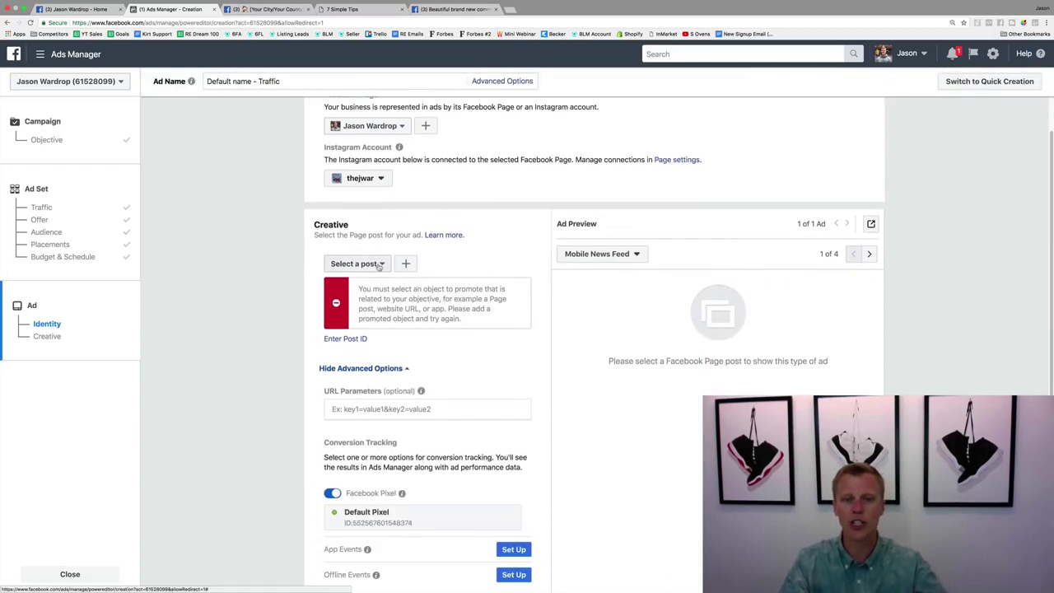
pyautogui.click(380, 263)
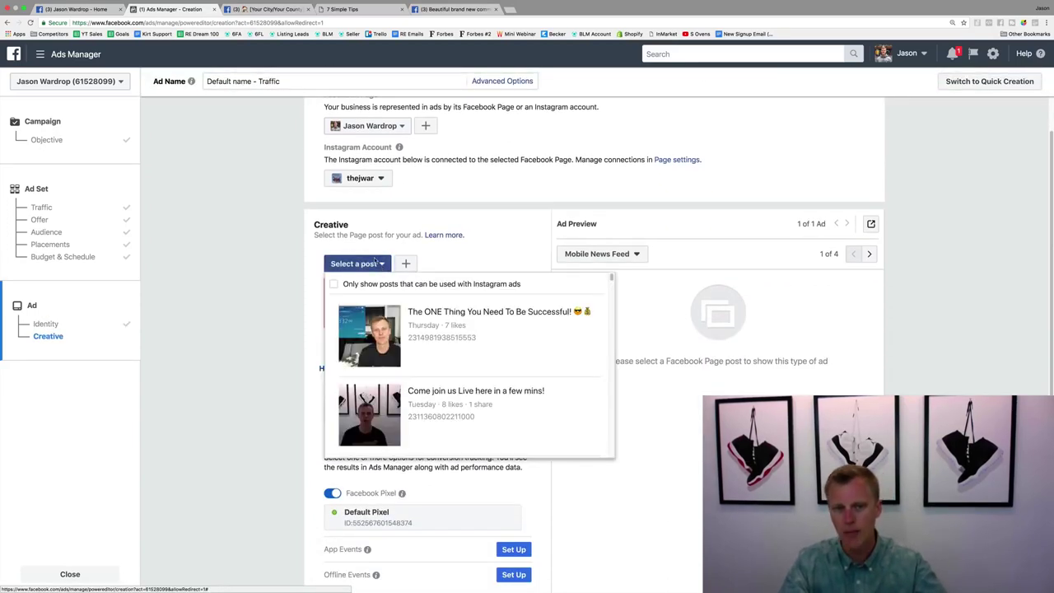
pyautogui.scroll(-5, 470, 348)
pyautogui.scroll(-10, 470, 348)
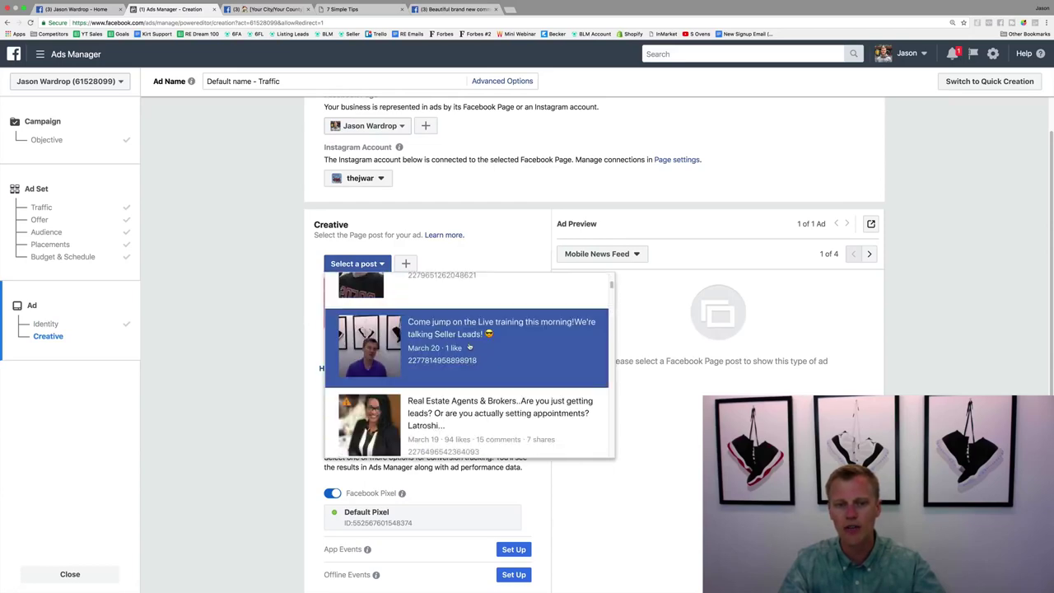
pyautogui.scroll(2, 469, 347)
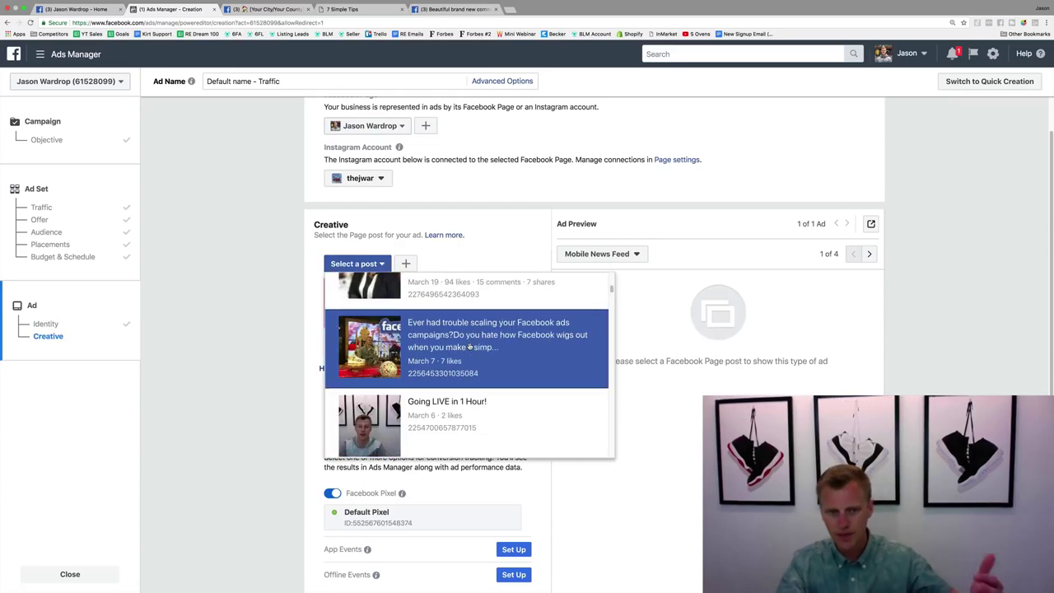
pyautogui.click(471, 344)
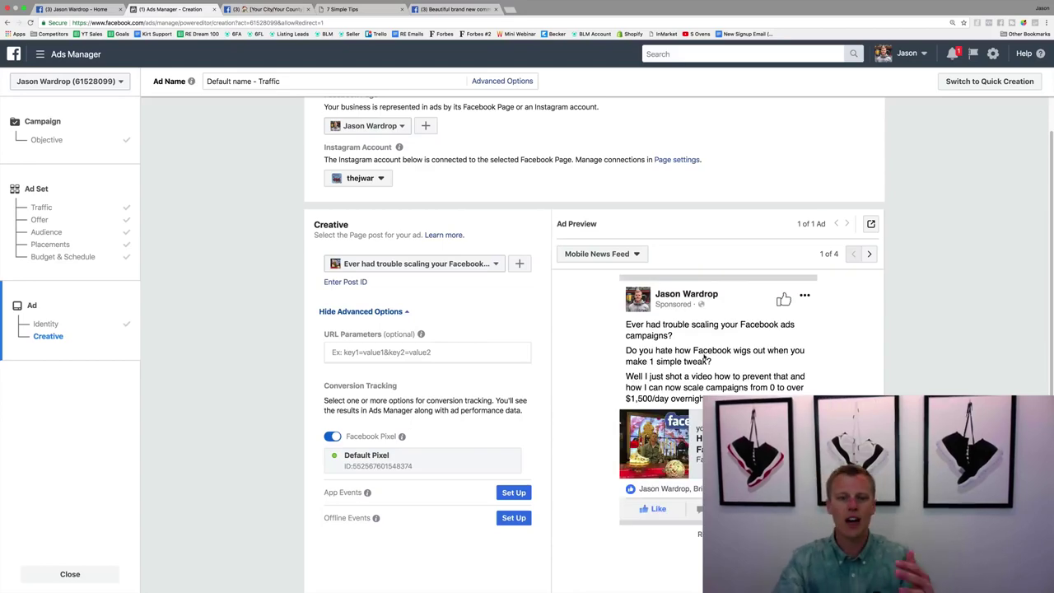
# Step: Review the Mobile News Feed preview of the existing post, and switch the ad back to Create Ad
pyautogui.scroll(-4, 704, 356)
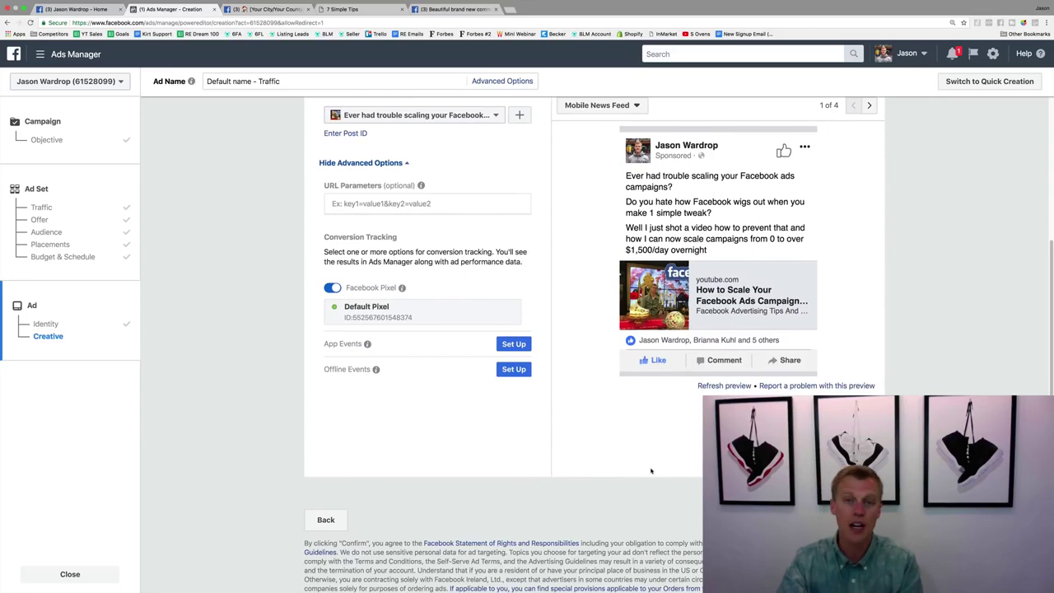
pyautogui.scroll(4, 651, 471)
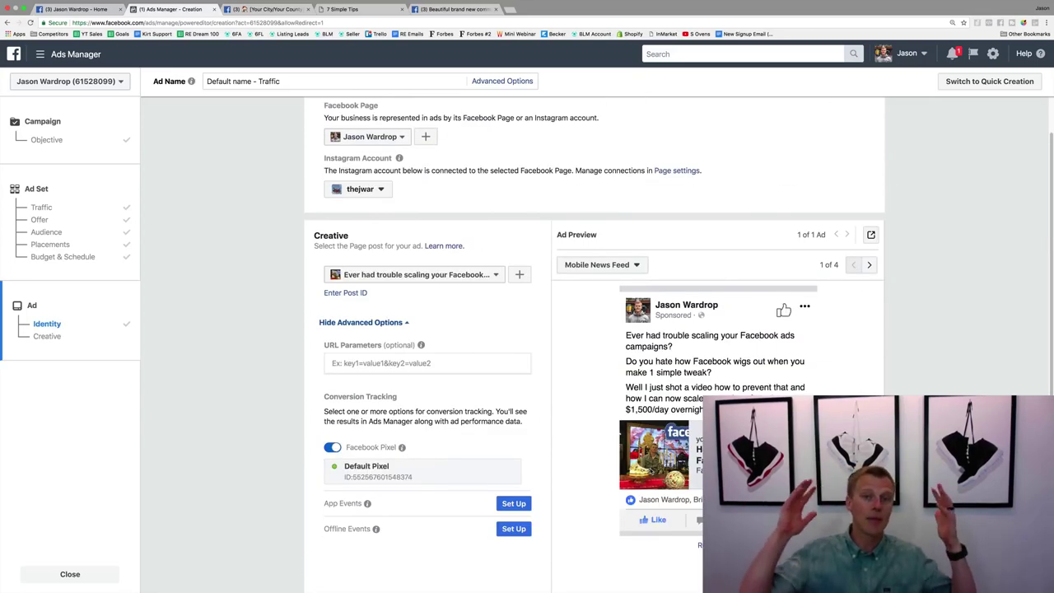
pyautogui.scroll(3, 432, 162)
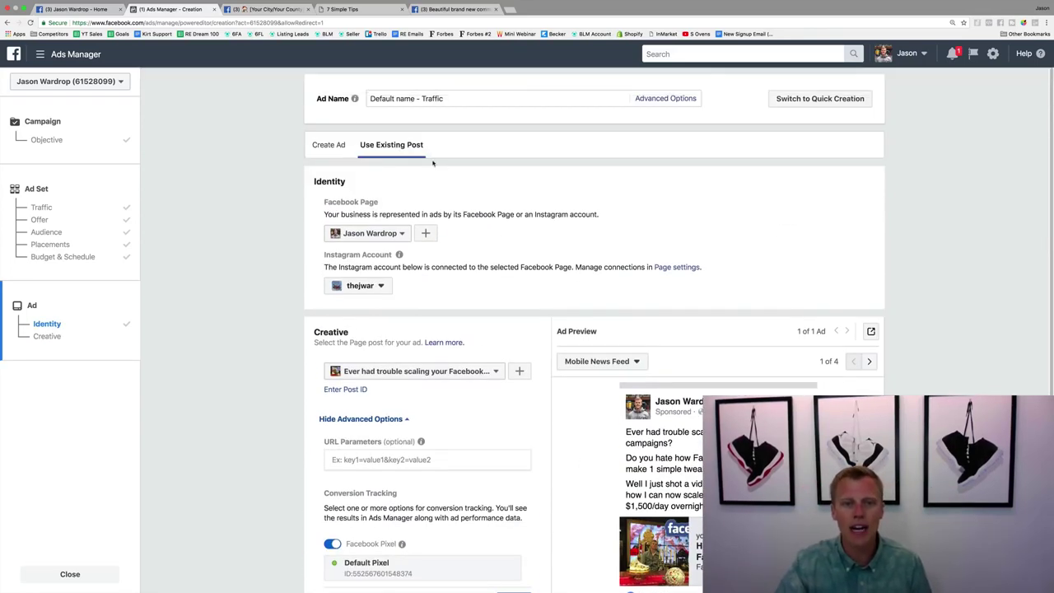
pyautogui.click(333, 146)
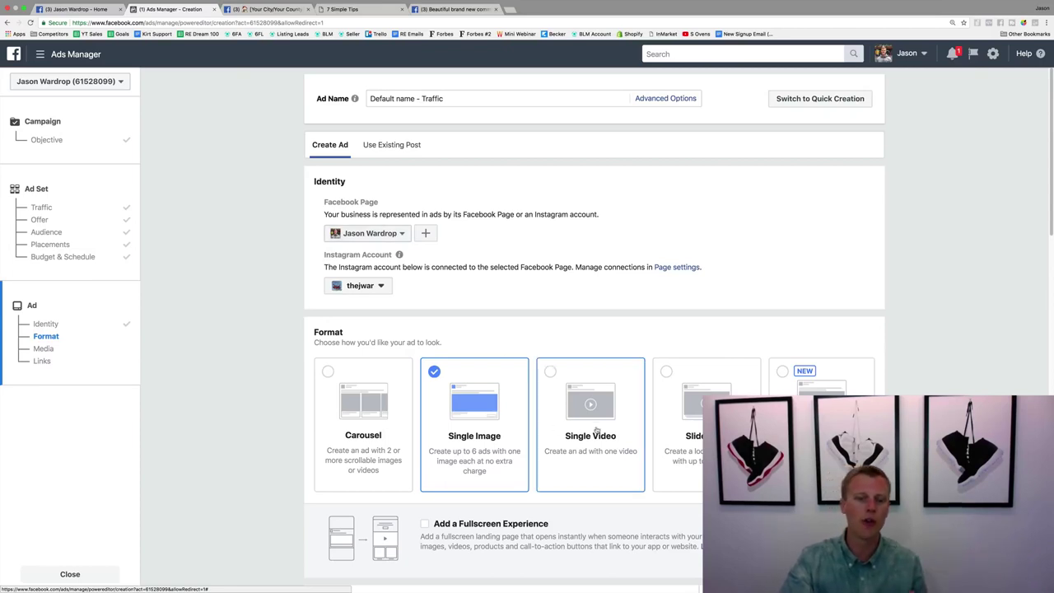
# Step: Compare the homeowners post with the Beautiful brand new community video post, and return to the ad in Ads Manager
pyautogui.click(265, 9)
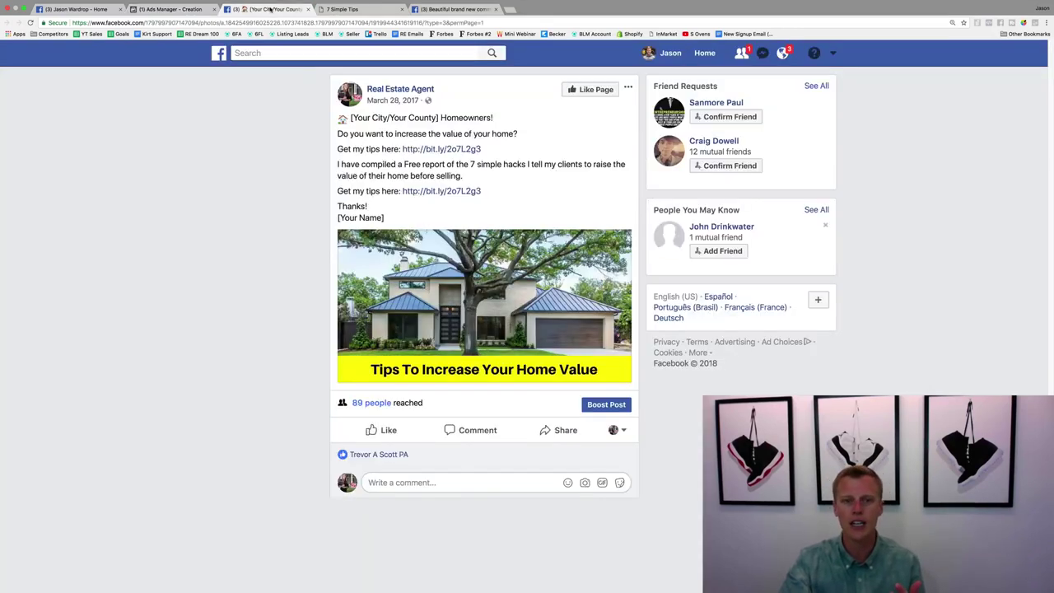
pyautogui.click(451, 8)
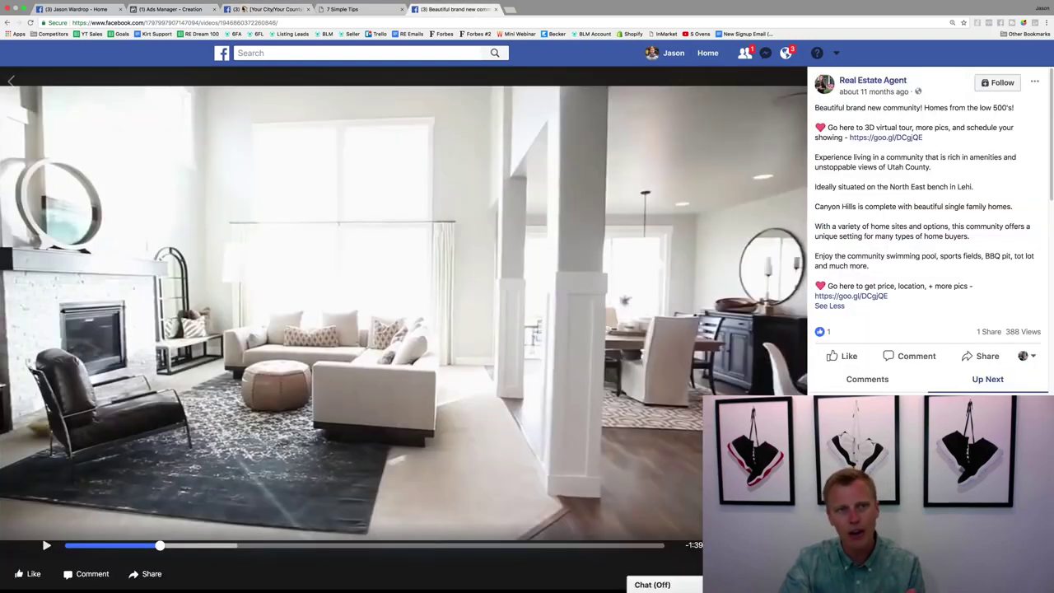
pyautogui.click(169, 9)
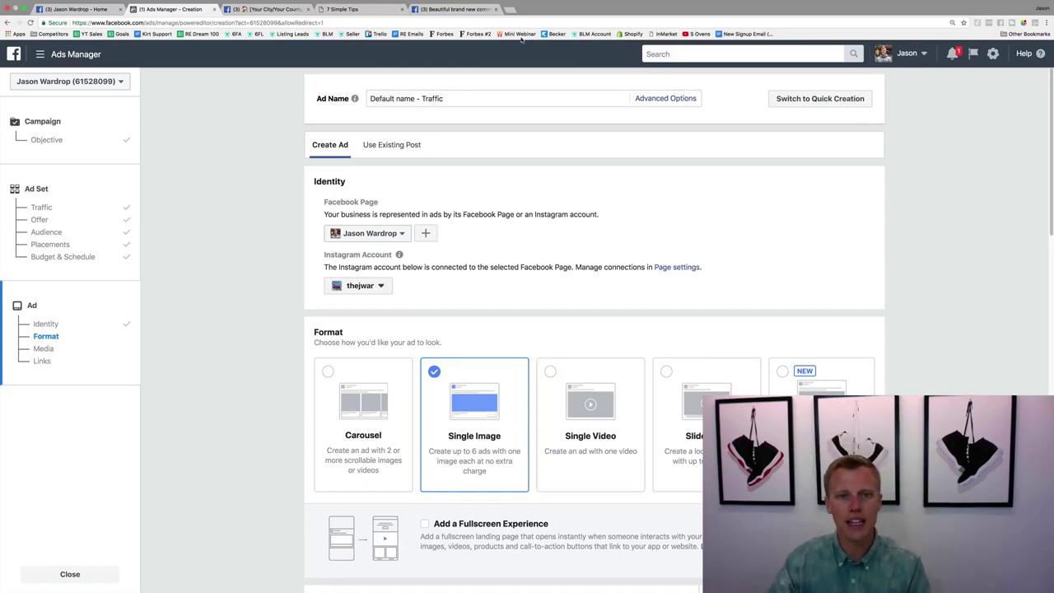
pyautogui.click(457, 9)
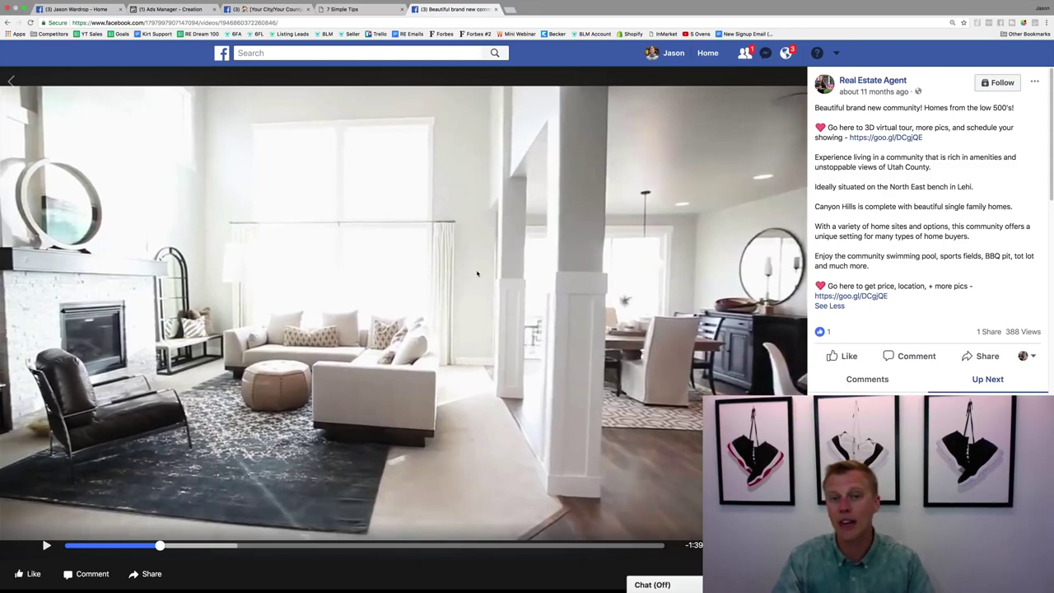
pyautogui.click(162, 9)
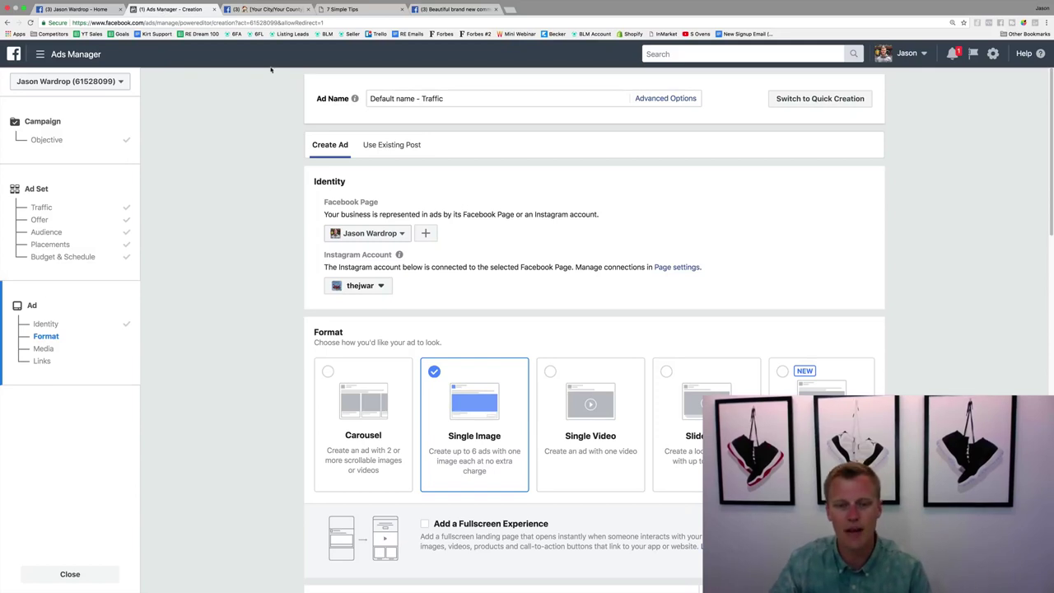
# Step: Search the free stock images for "home" and add the white kitchen photo with island stools (1000 × 667) to the ad
pyautogui.scroll(-3, 247, 275)
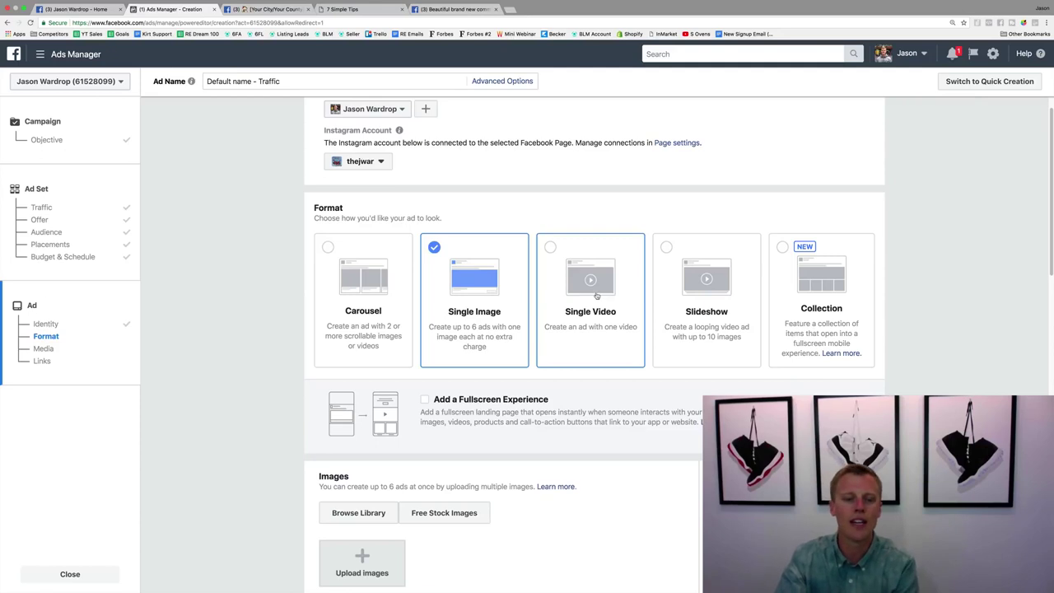
pyautogui.scroll(-5, 597, 295)
pyautogui.scroll(-1, 598, 298)
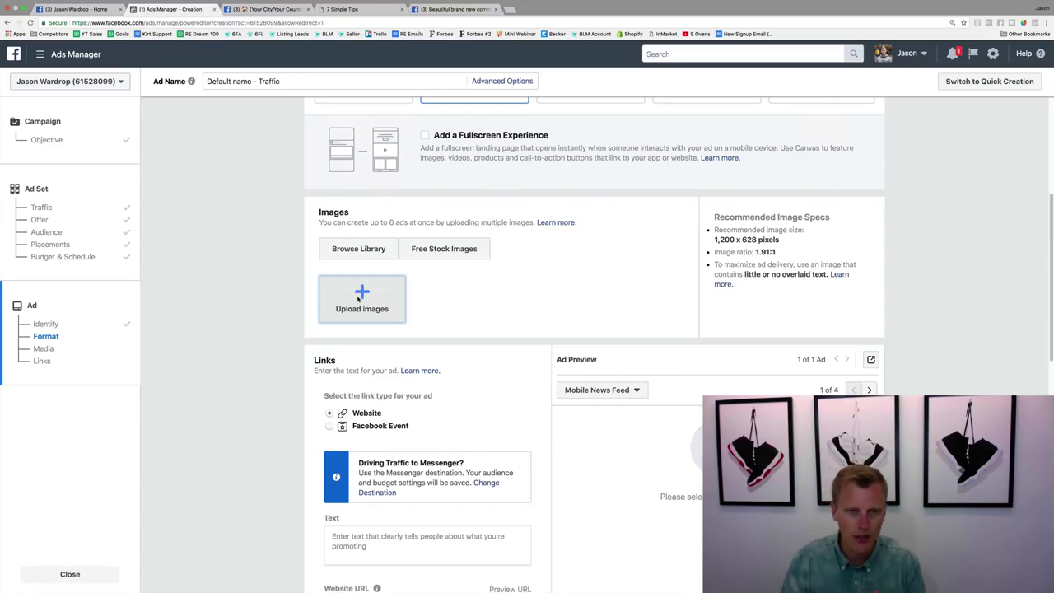
pyautogui.click(432, 251)
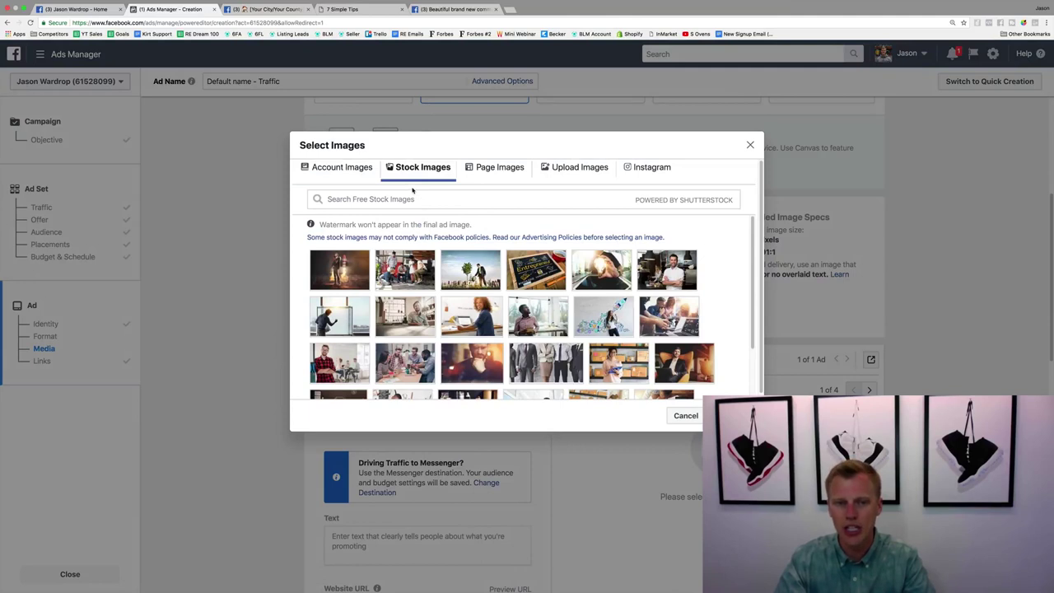
pyautogui.click(421, 200)
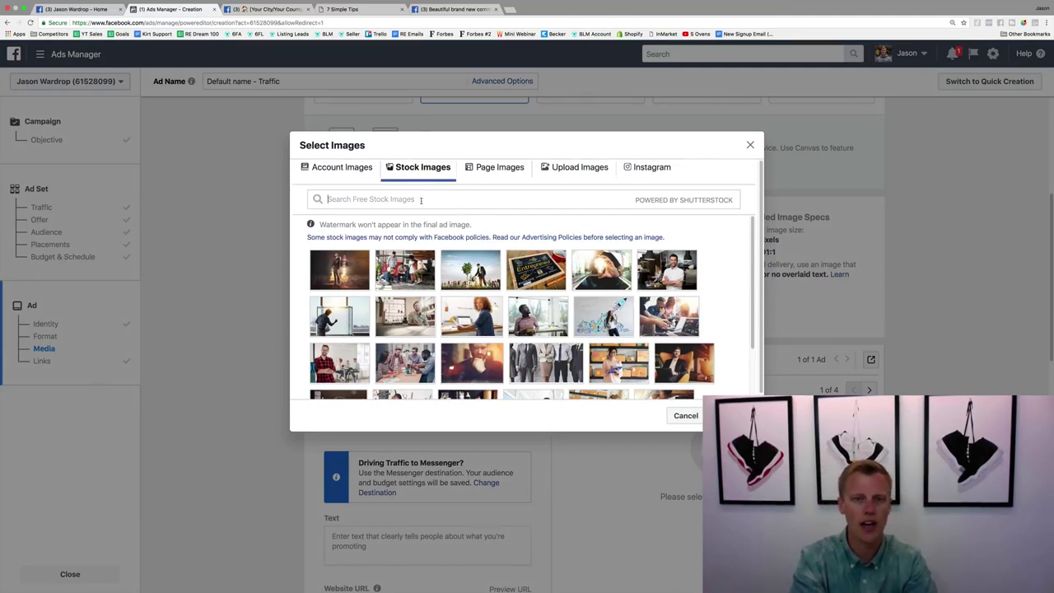
pyautogui.write('home')
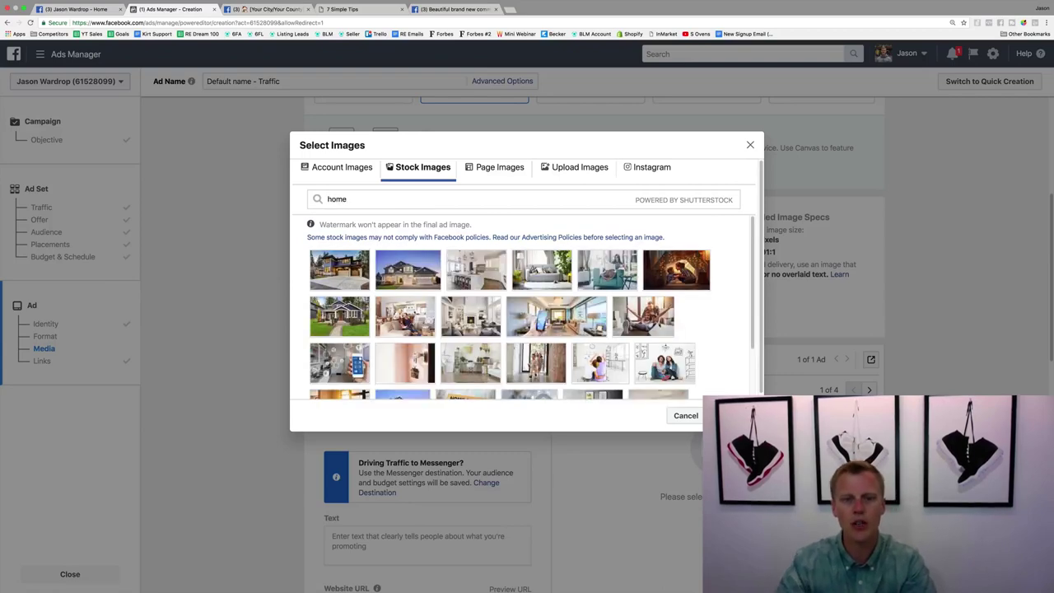
pyautogui.click(472, 273)
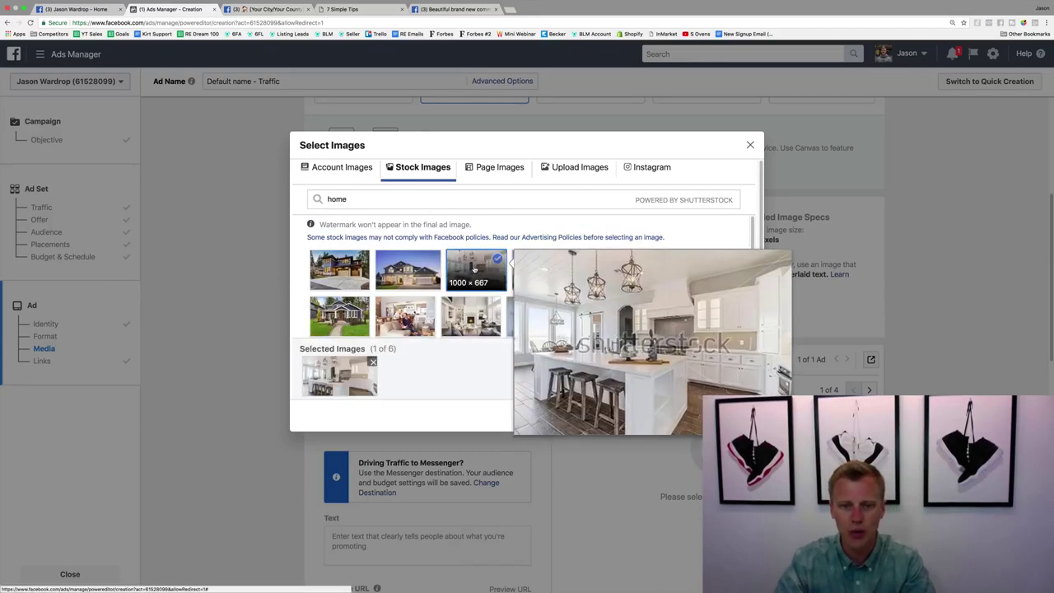
pyautogui.moveTo(472, 317)
pyautogui.moveTo(462, 266)
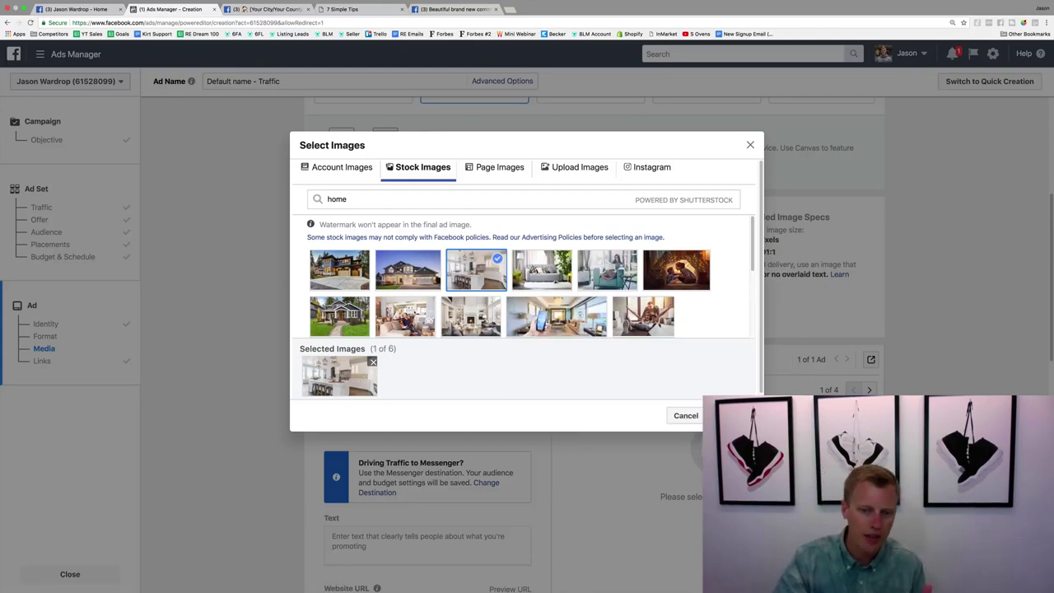
pyautogui.click(734, 415)
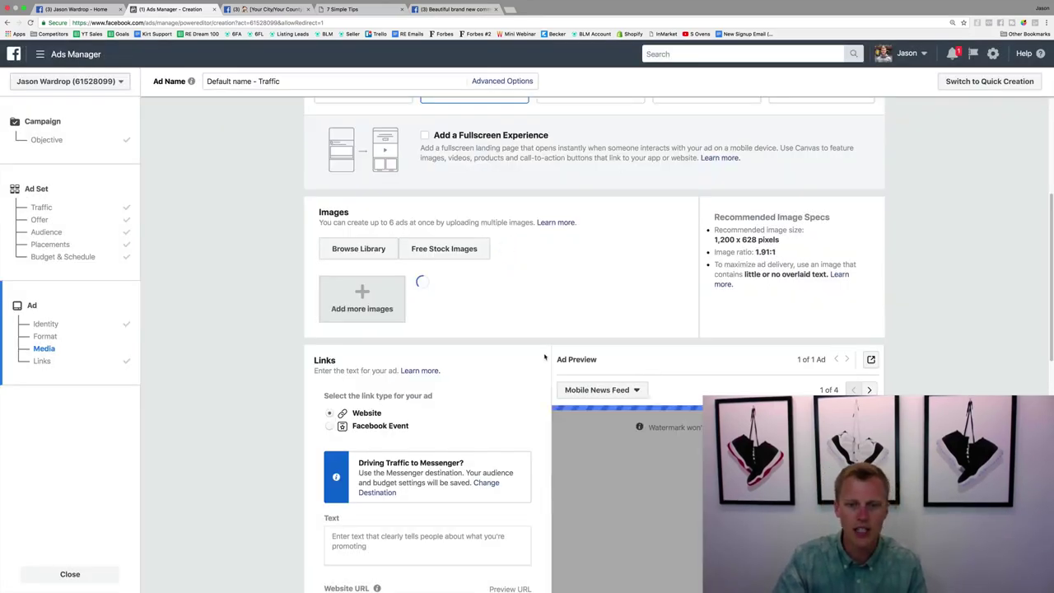
pyautogui.scroll(-3, 545, 356)
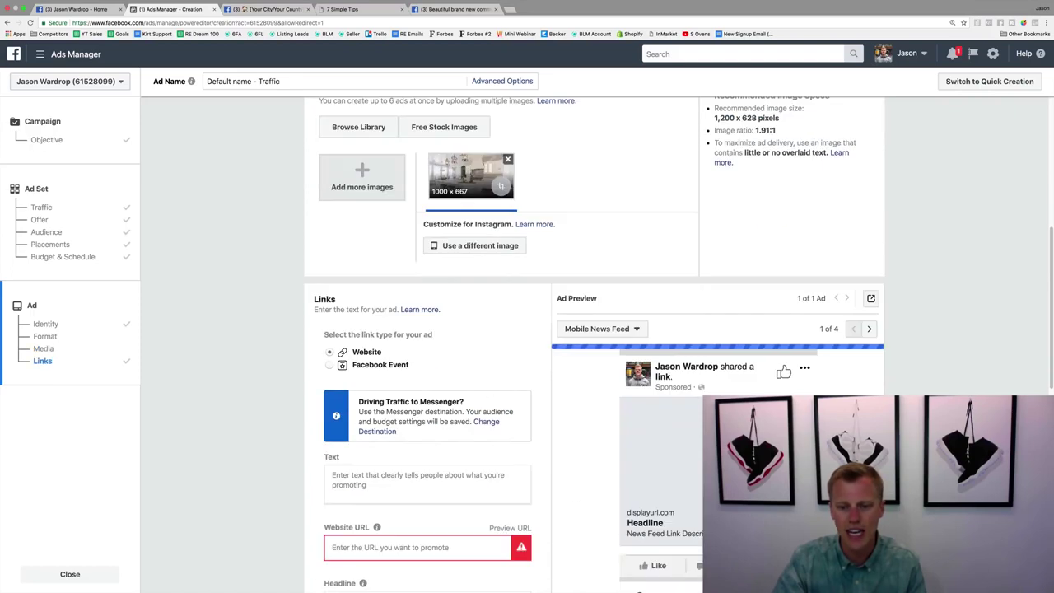
pyautogui.hotkey('ctrl', 't')
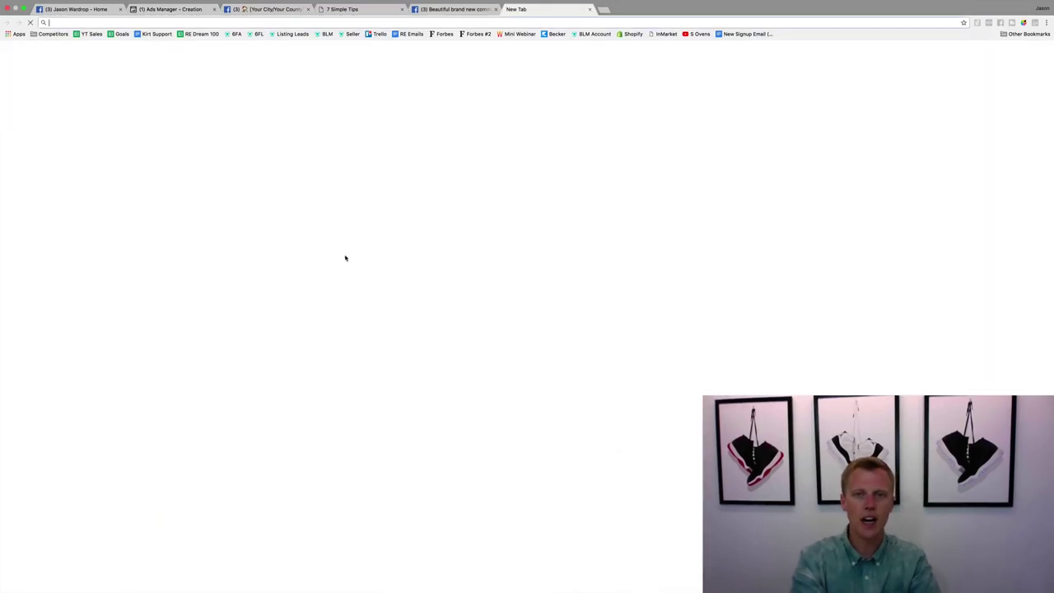
pyautogui.write('arsenalmkg.')
pyautogui.press('Return')
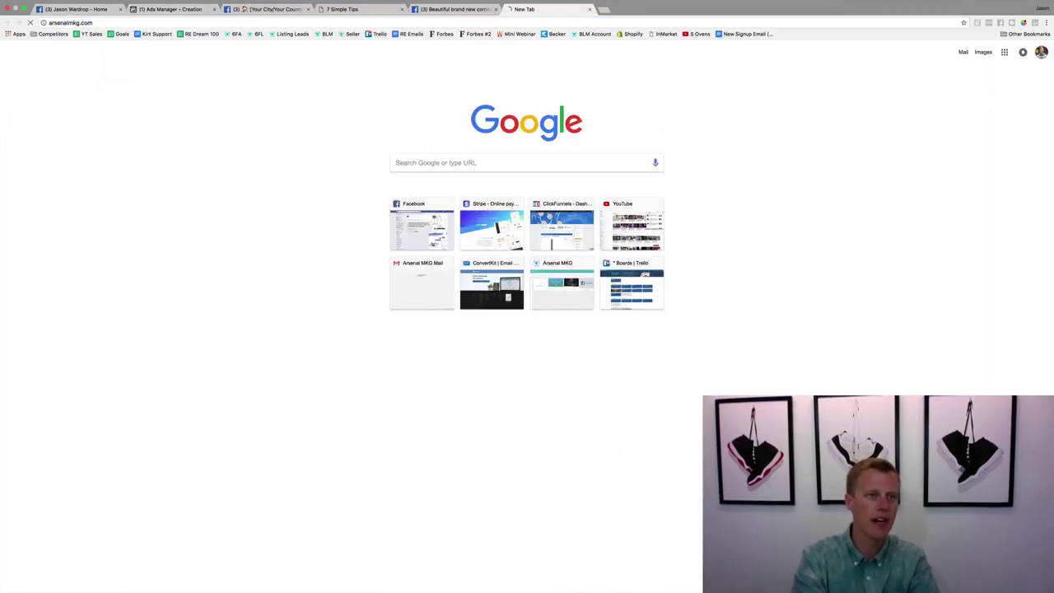
pyautogui.click(160, 23)
pyautogui.hotkey('ctrl', 'c')
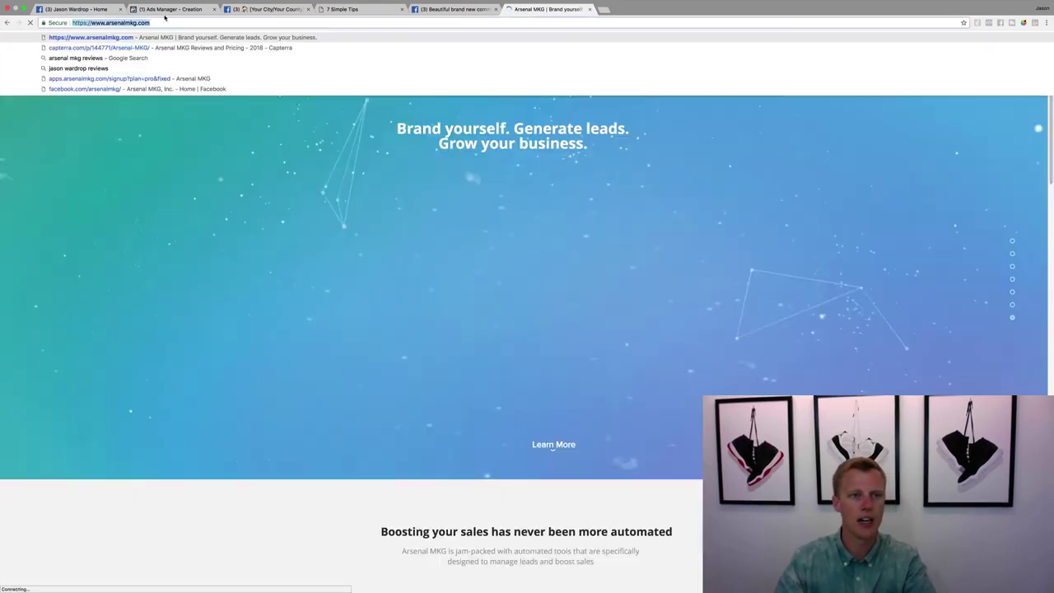
pyautogui.click(169, 9)
pyautogui.click(403, 547)
pyautogui.hotkey('ctrl', 'v')
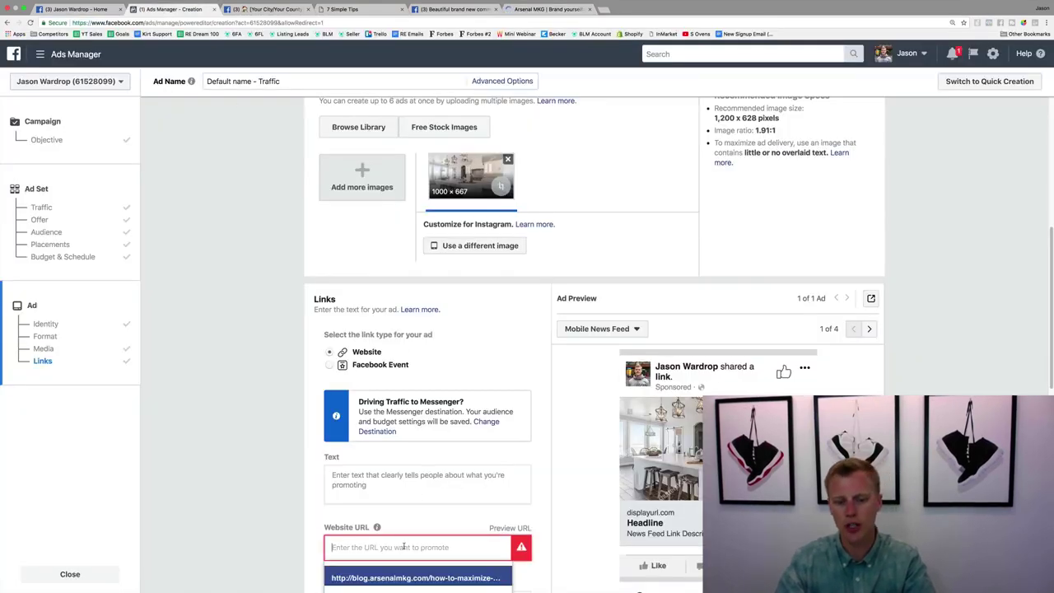
# Step: Enter HOME as the ad text, and replace it with the full text copied from the [Your City/Your County] Homeowners post
pyautogui.click(372, 477)
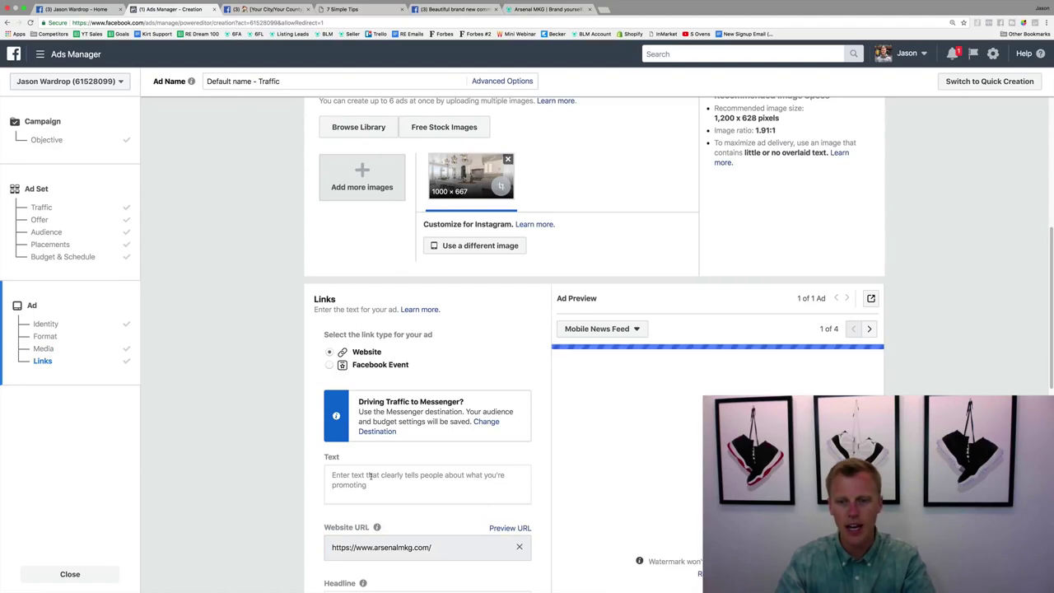
pyautogui.write('HOME')
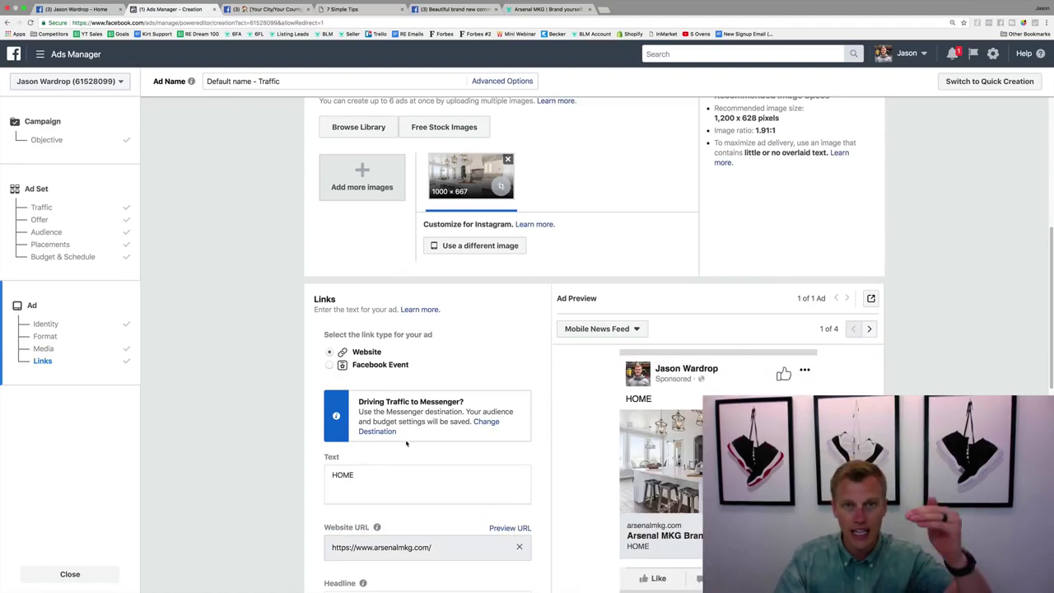
pyautogui.click(274, 9)
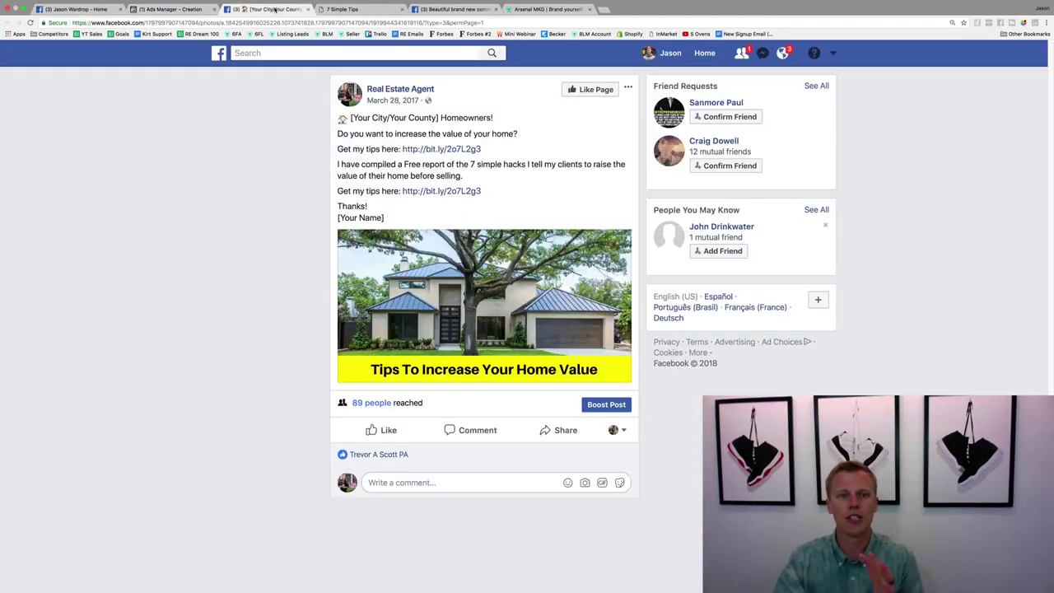
pyautogui.moveTo(406, 223); pyautogui.dragTo(342, 118)
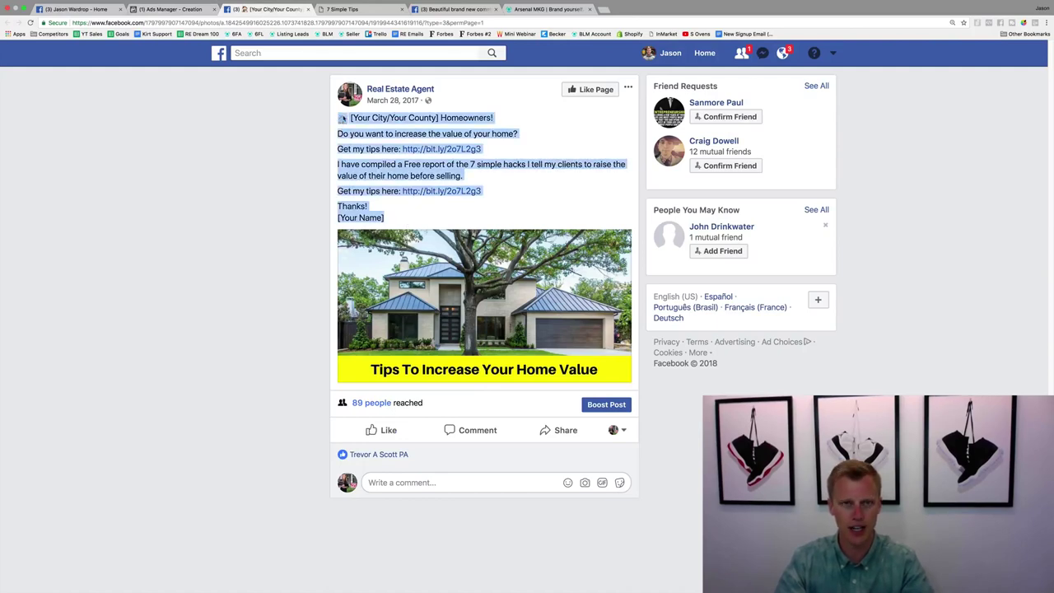
pyautogui.click(169, 9)
pyautogui.scroll(-2, 370, 384)
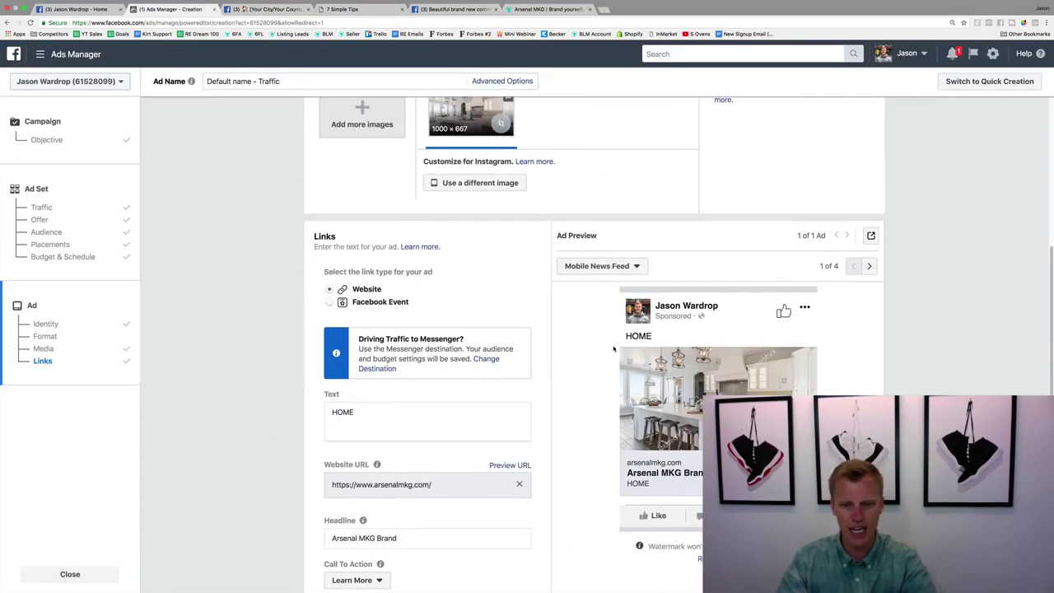
pyautogui.click(393, 415)
pyautogui.hotkey('ctrl', 'a')
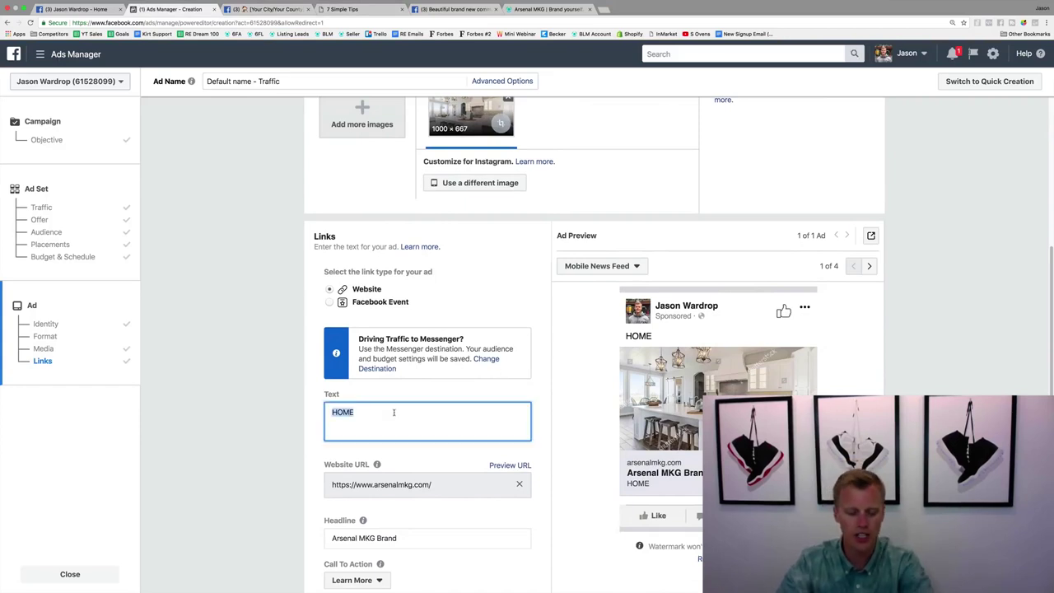
pyautogui.hotkey('ctrl', 'v')
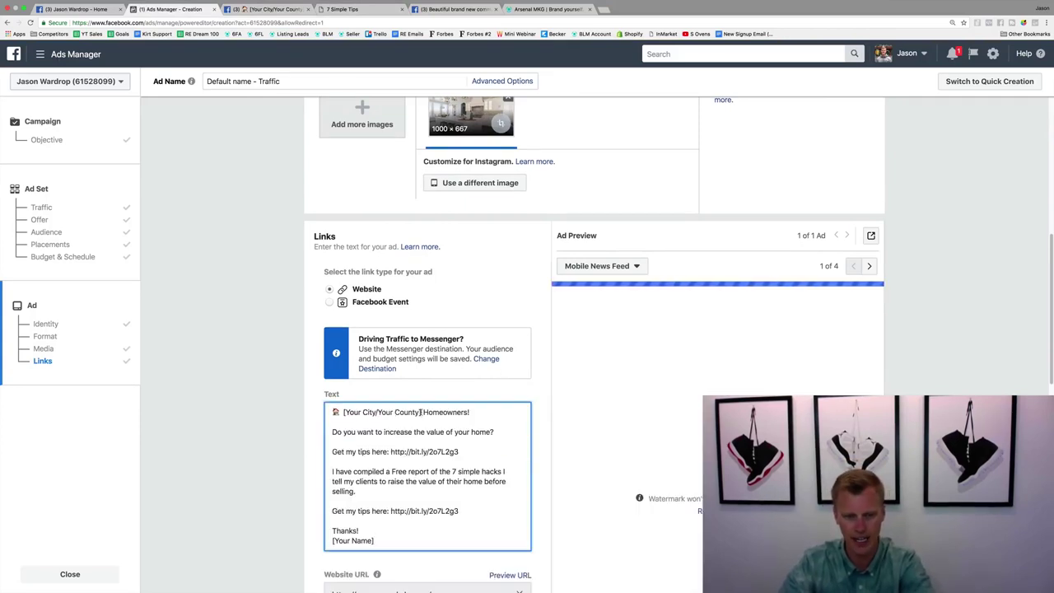
pyautogui.moveTo(421, 412); pyautogui.dragTo(351, 405)
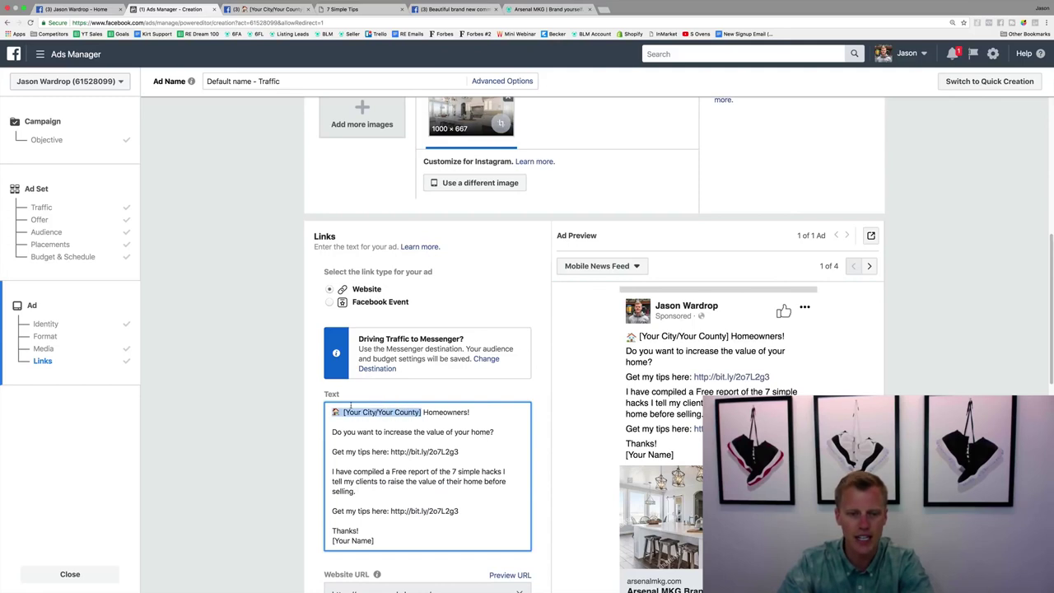
pyautogui.write('Dallas')
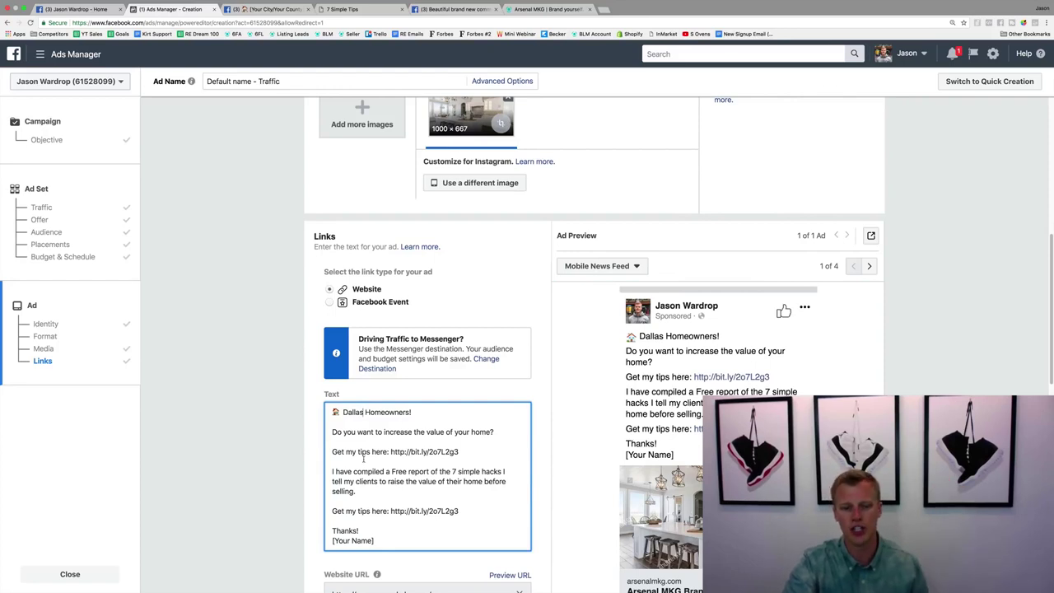
pyautogui.moveTo(473, 450); pyautogui.dragTo(388, 452)
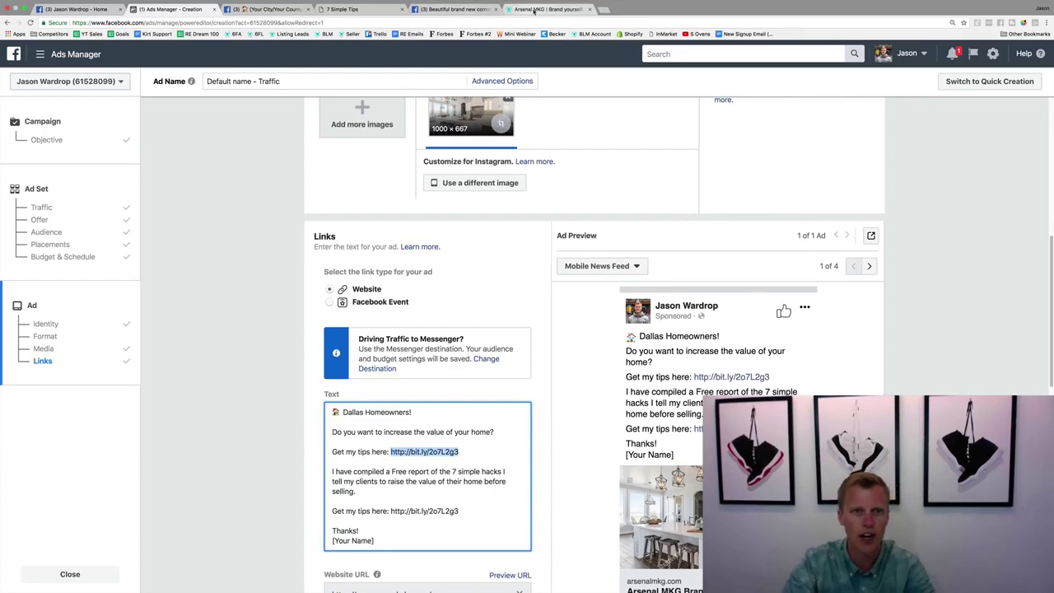
pyautogui.click(548, 9)
pyautogui.click(300, 23)
pyautogui.press('super+c')
pyautogui.click(192, 9)
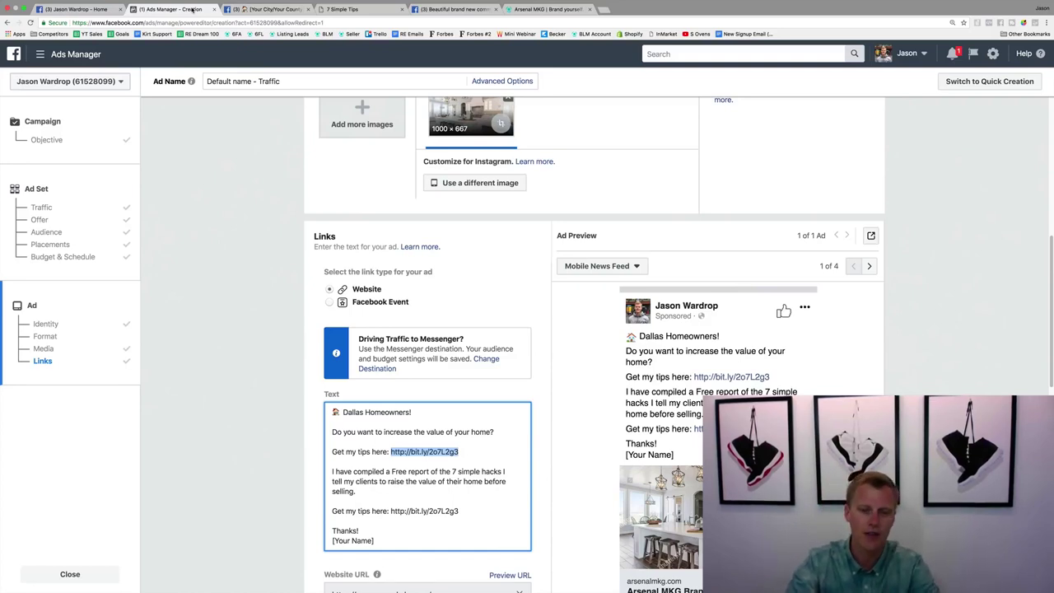
pyautogui.press('super+v')
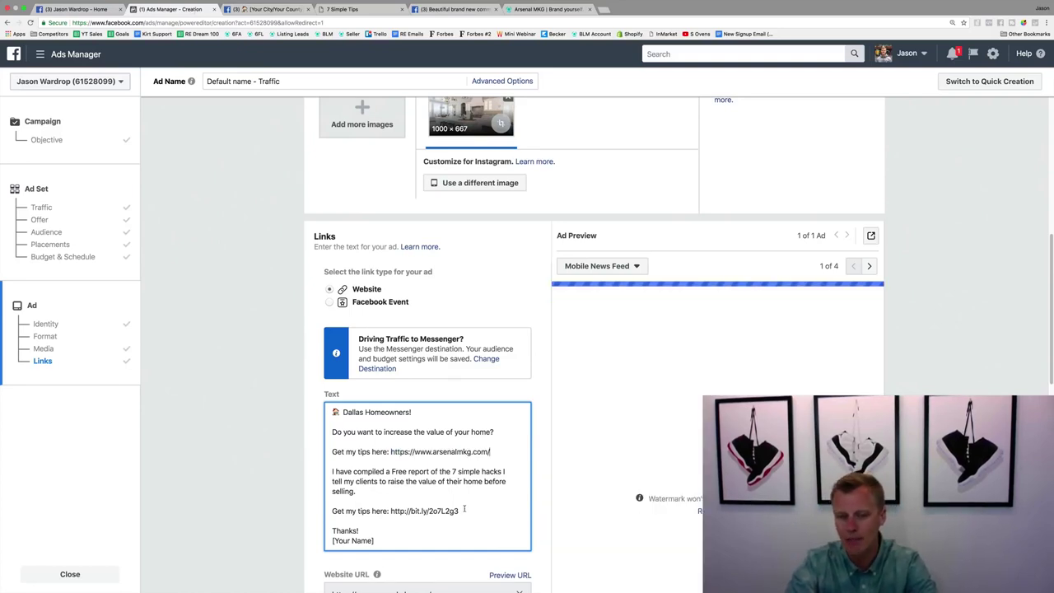
pyautogui.moveTo(460, 511); pyautogui.dragTo(394, 510)
pyautogui.press('super+v')
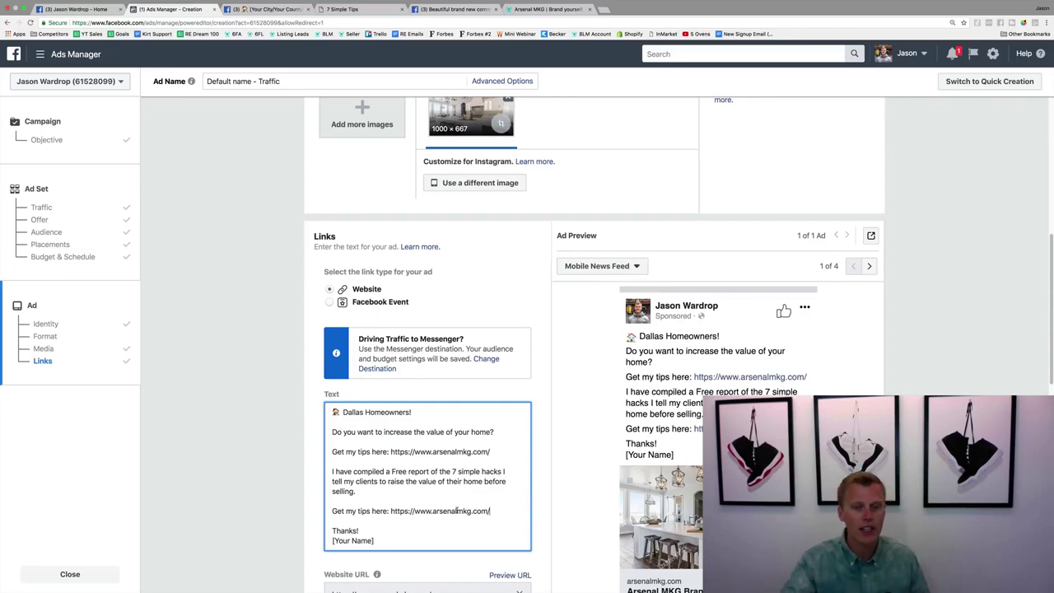
# Step: Replace the [Your Name] placeholder at the end of the ad text with the advertiser's full name
pyautogui.moveTo(378, 541); pyautogui.dragTo(331, 541)
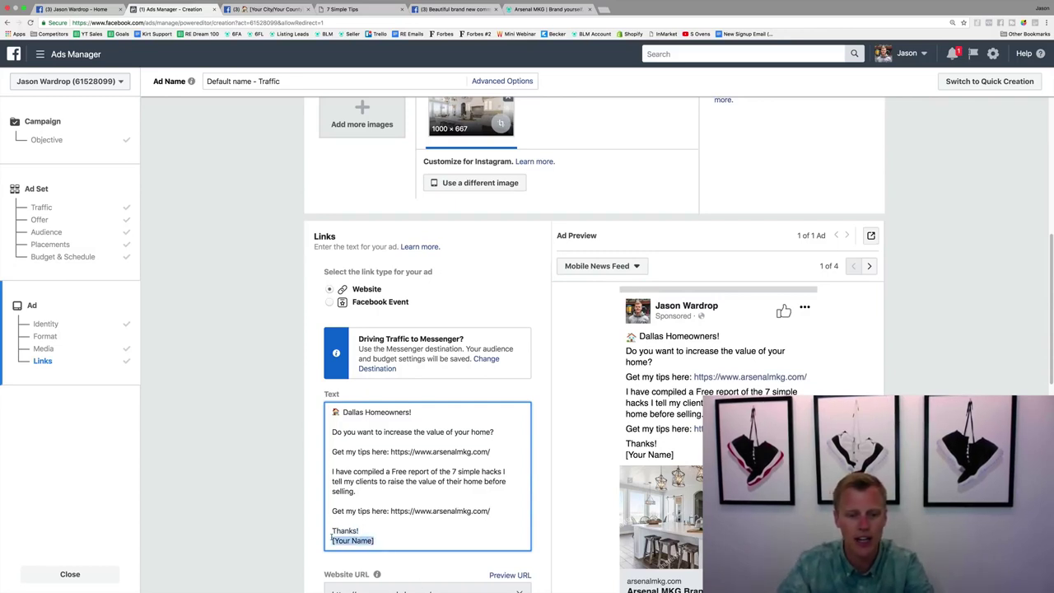
pyautogui.write('Jason War')
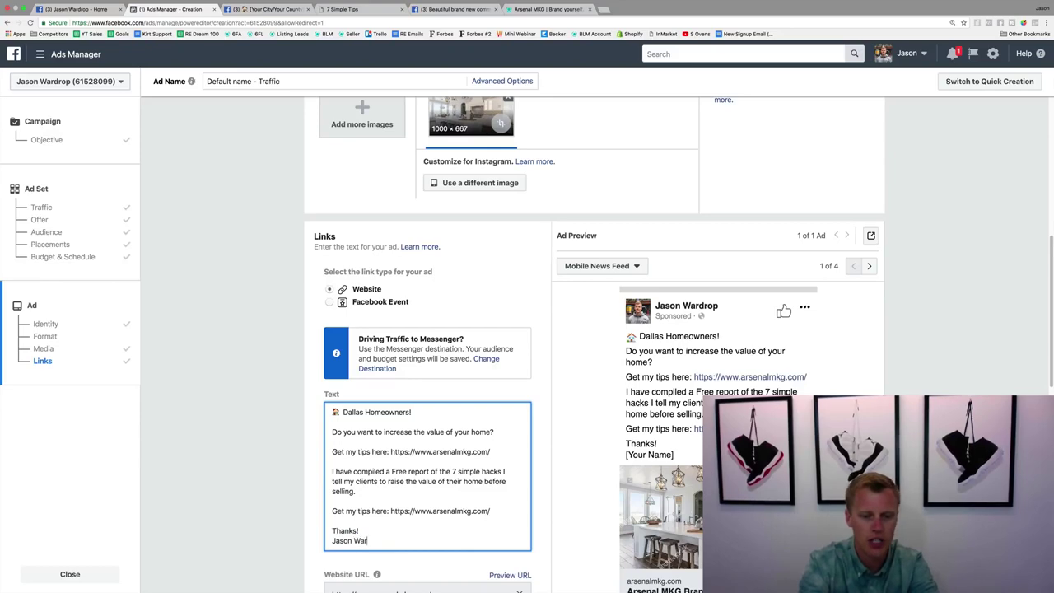
pyautogui.write('drop')
# Step: Replace the ad headline with "Dallas Homeowners - Increase The Value Of Your Home!"
pyautogui.scroll(-5, 427, 433)
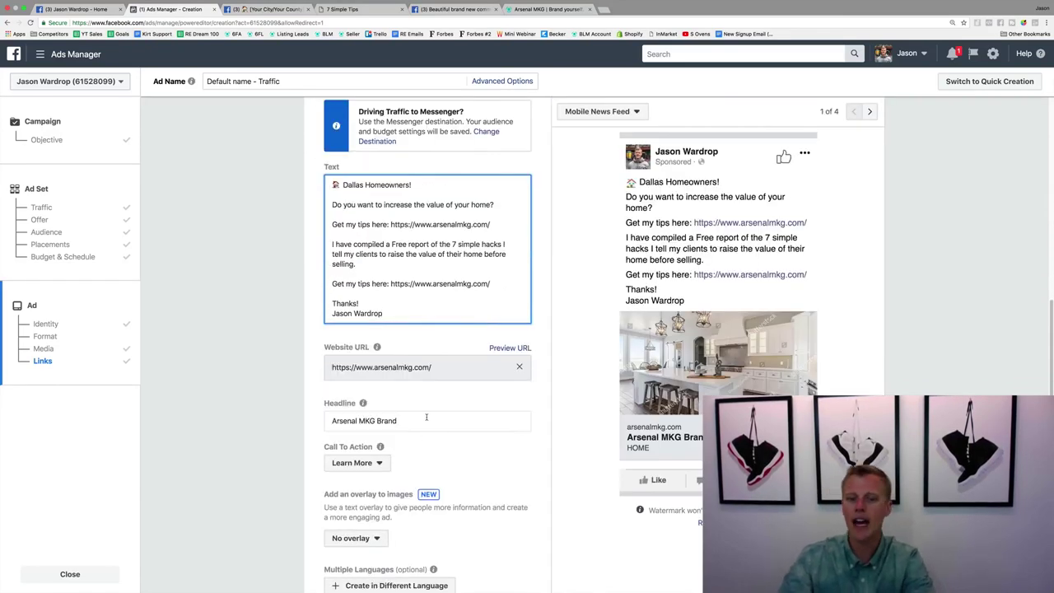
pyautogui.moveTo(426, 418); pyautogui.dragTo(306, 422)
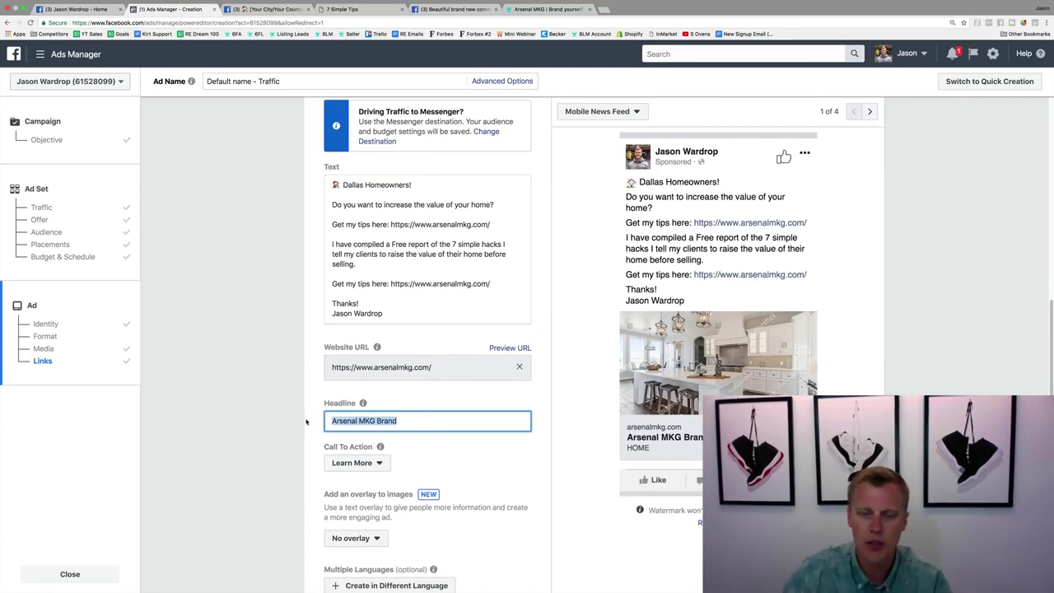
pyautogui.write('Dallas')
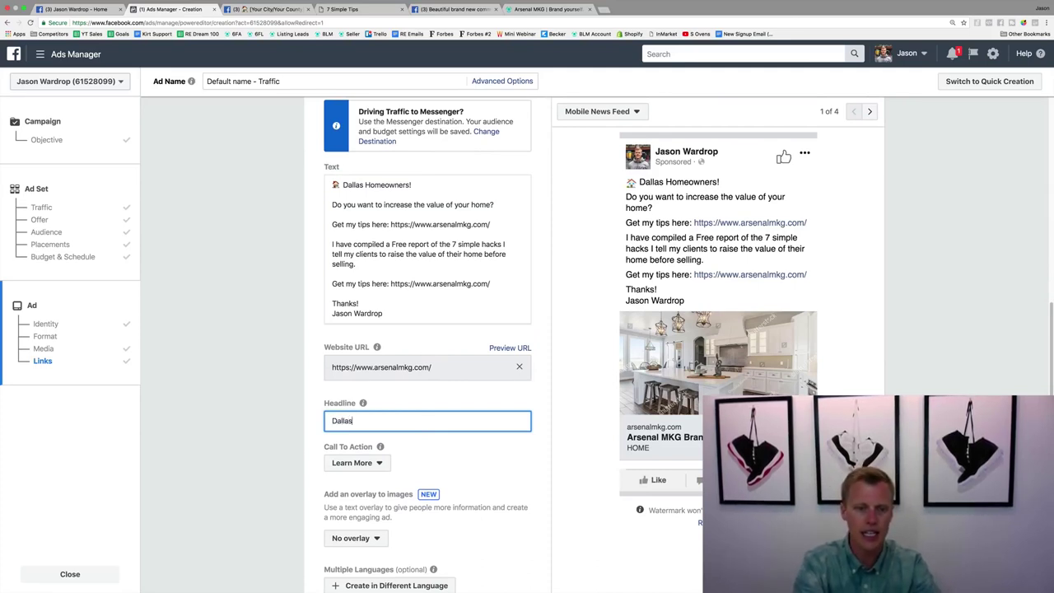
pyautogui.write(' Homeowner')
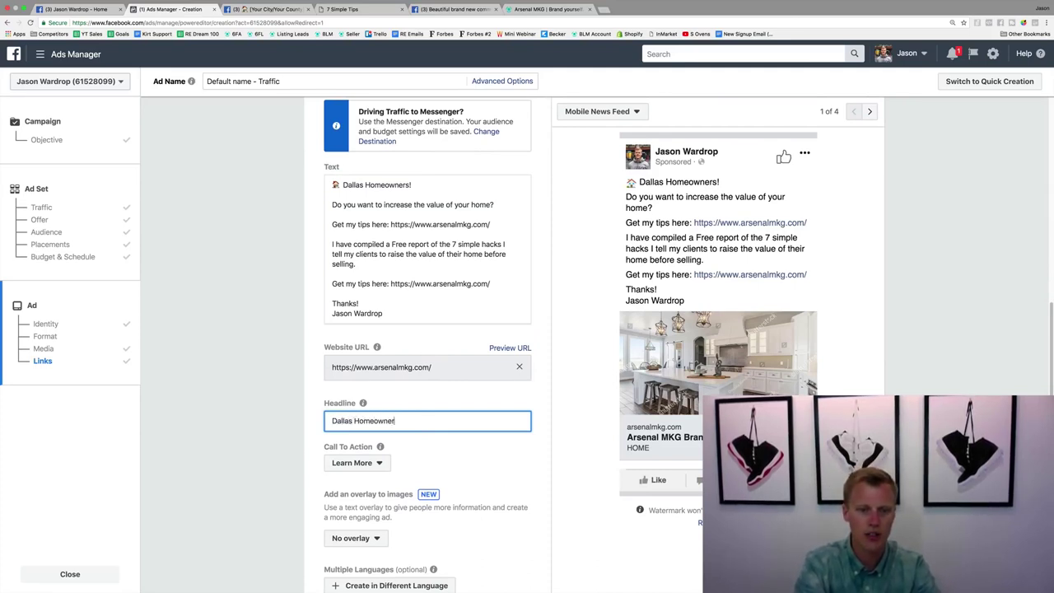
pyautogui.write('s')
pyautogui.write(' - Increse The Value Of Your Home!')
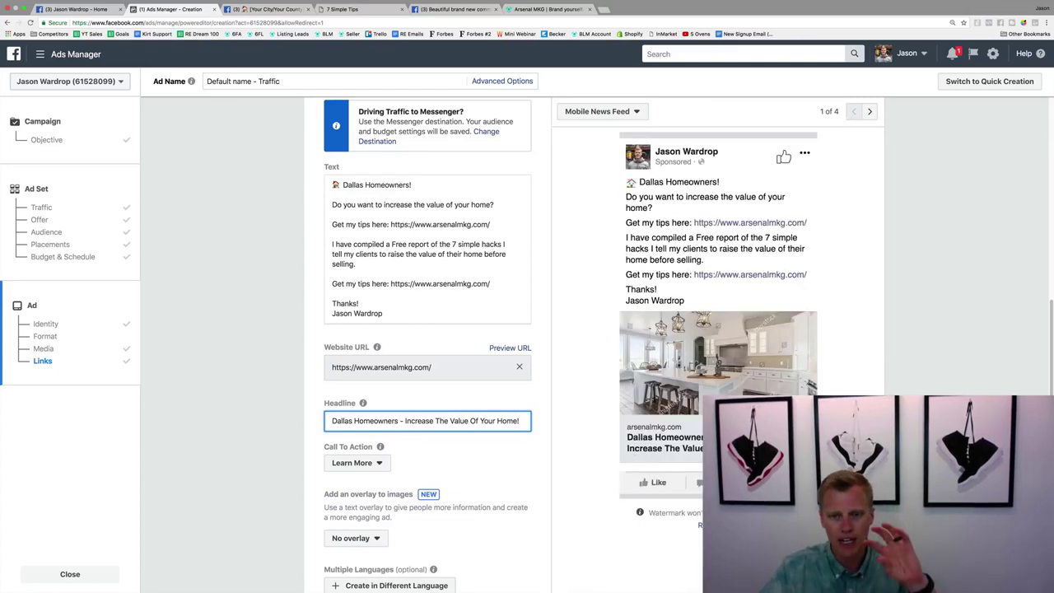
# Step: Review the available call-to-action options for the ad and choose Learn More
pyautogui.click(380, 464)
pyautogui.scroll(-1, 354, 363)
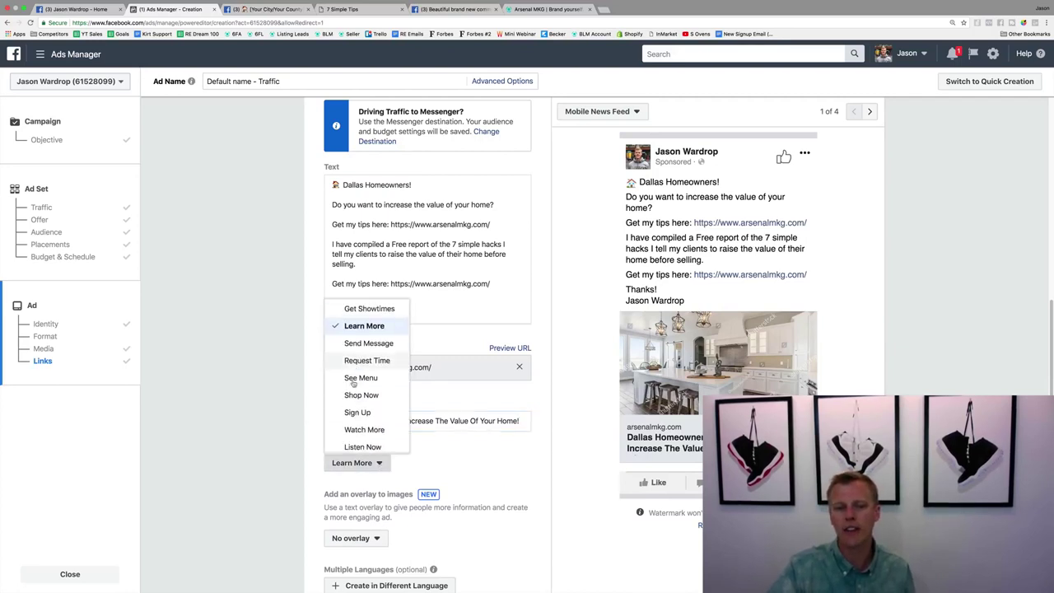
pyautogui.scroll(-2, 354, 378)
pyautogui.scroll(3, 356, 346)
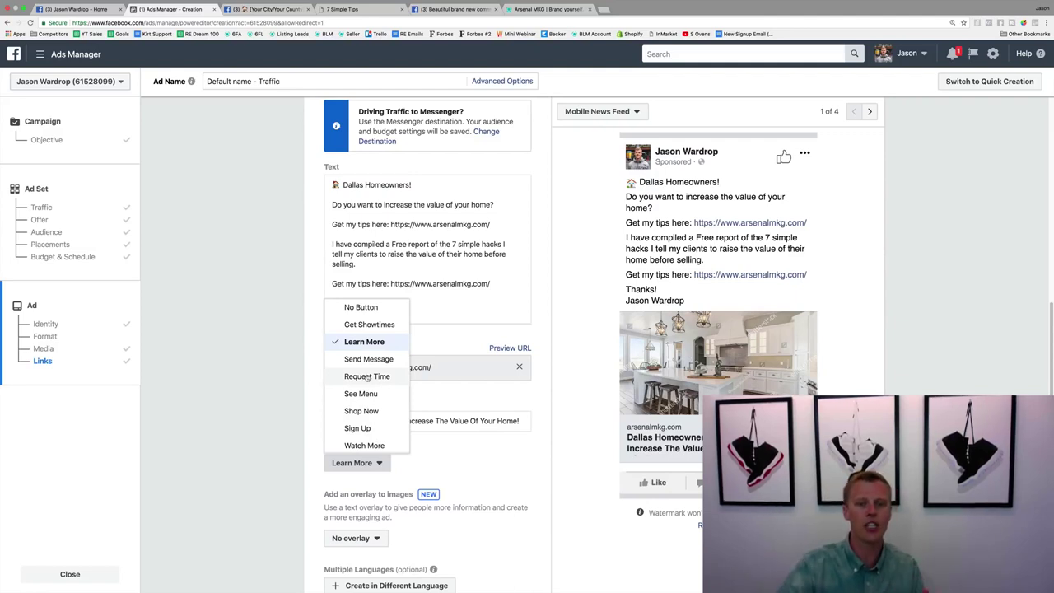
pyautogui.click(366, 343)
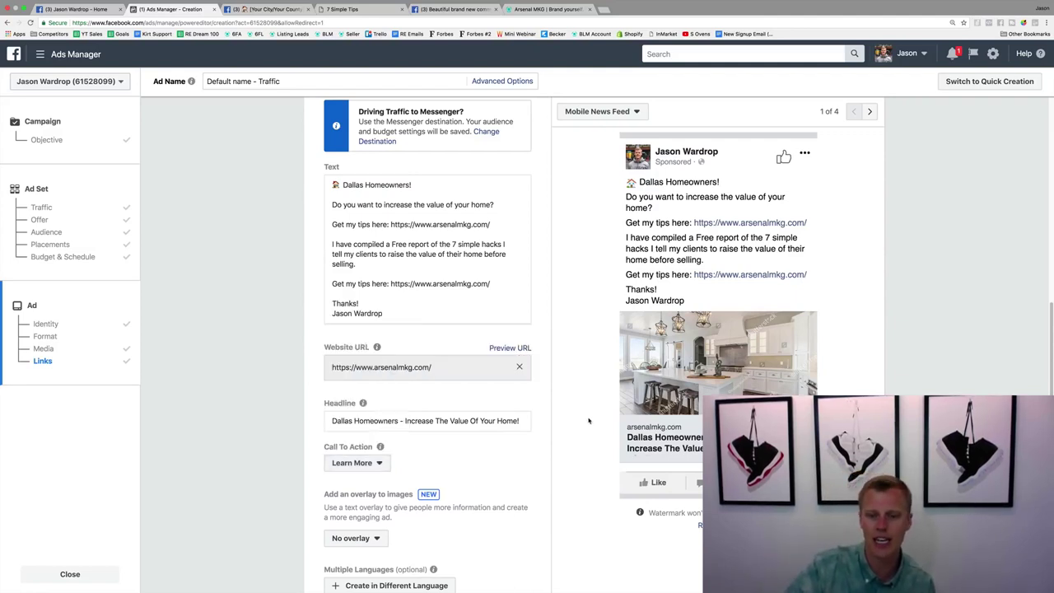
# Step: Look through the overlay, language and advanced link options, and preview the ad in the Desktop News Feed placement
pyautogui.scroll(-3, 544, 435)
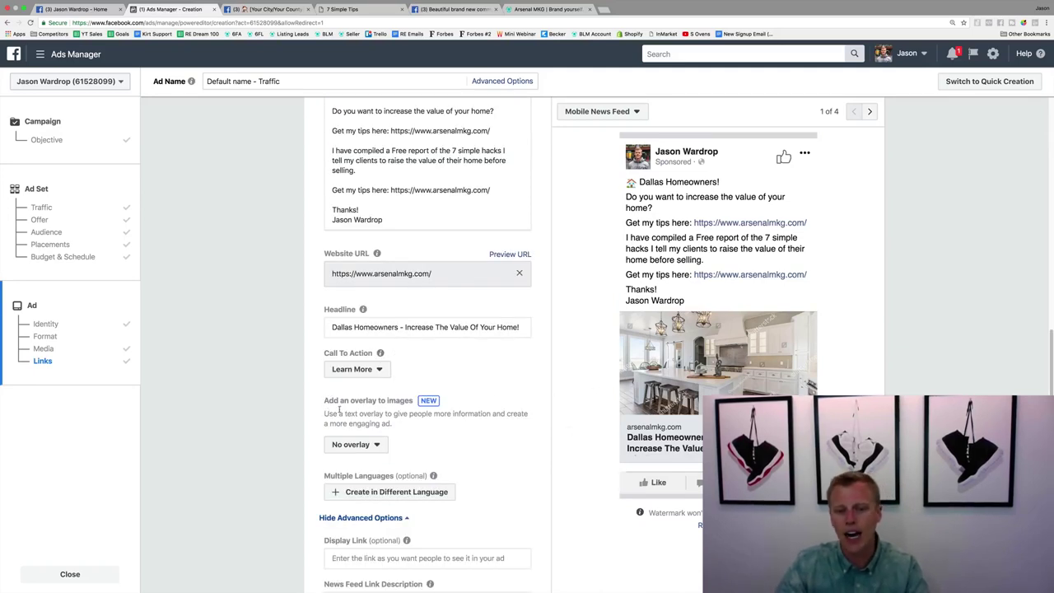
pyautogui.scroll(-2, 437, 427)
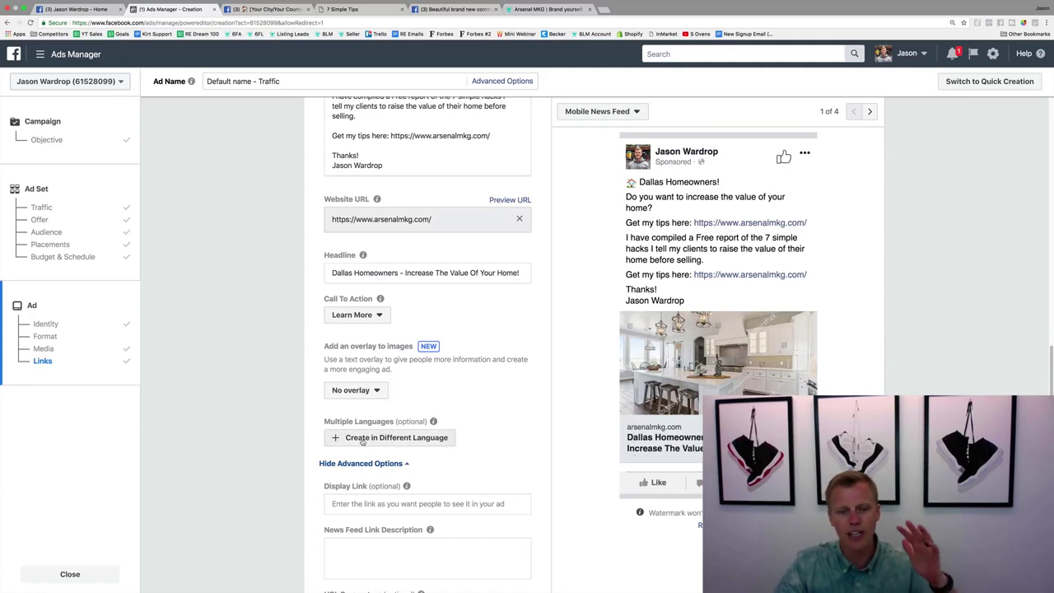
pyautogui.scroll(-2, 449, 424)
pyautogui.scroll(-1, 454, 428)
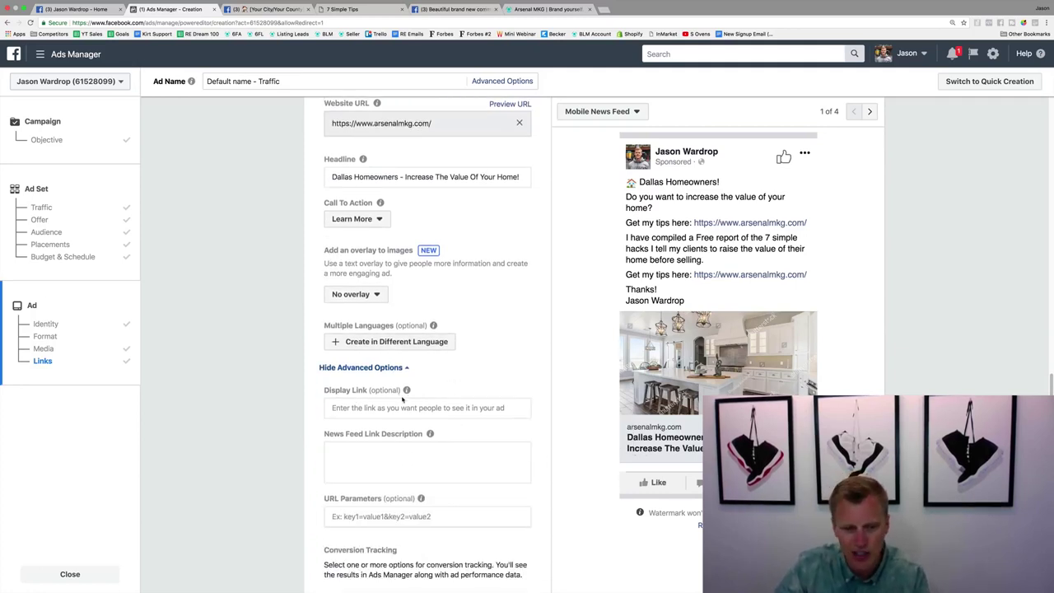
pyautogui.scroll(-1, 402, 395)
pyautogui.click(388, 412)
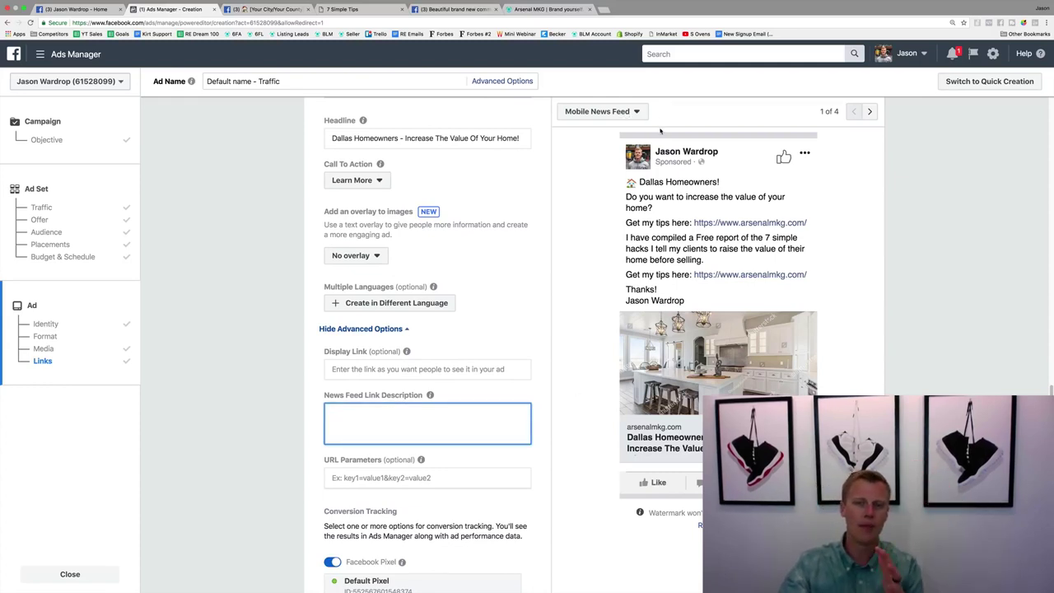
pyautogui.click(871, 112)
pyautogui.click(871, 112)
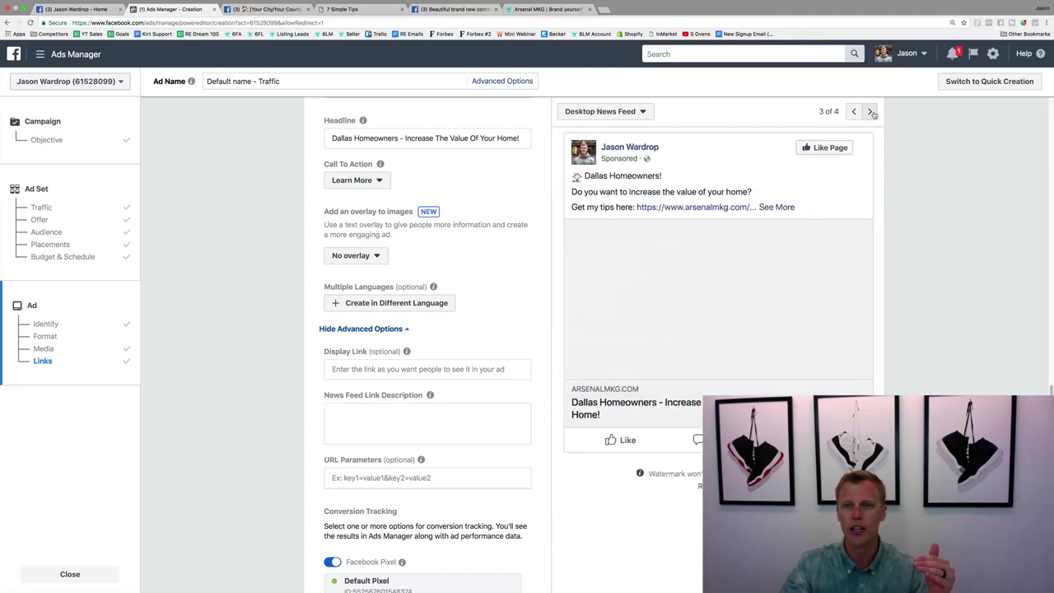
pyautogui.moveTo(793, 270)
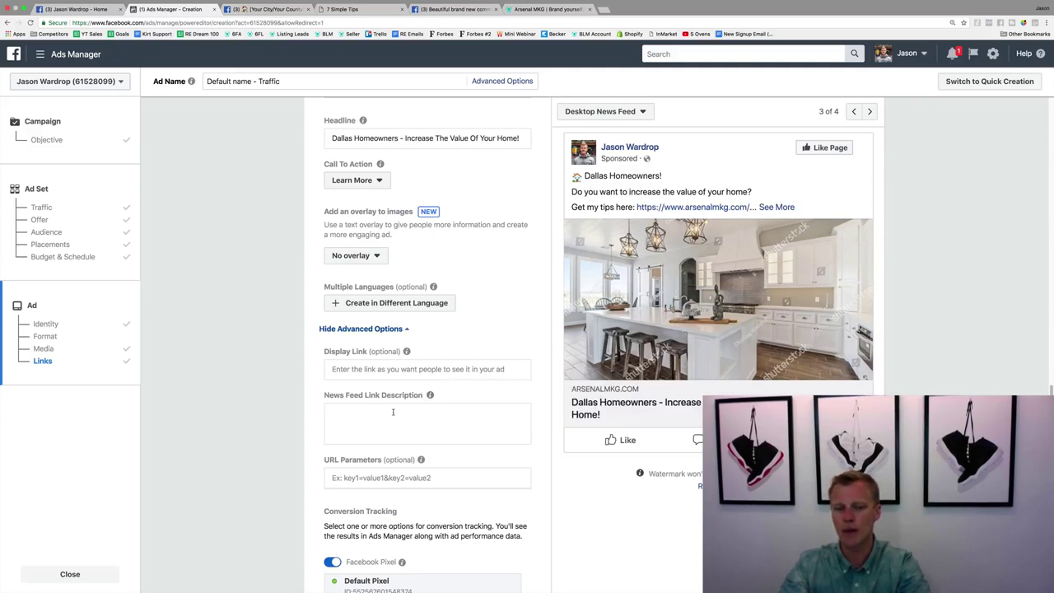
# Step: Enter "Increase the value of your home..." as the ad's News Feed link description
pyautogui.click(393, 411)
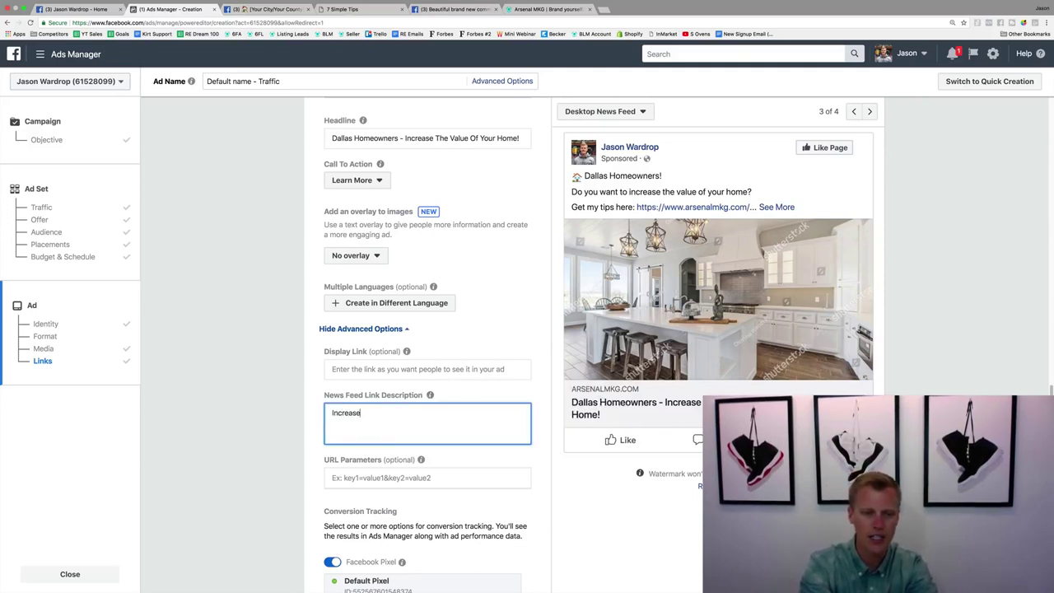
pyautogui.write('Increase the value of your ho')
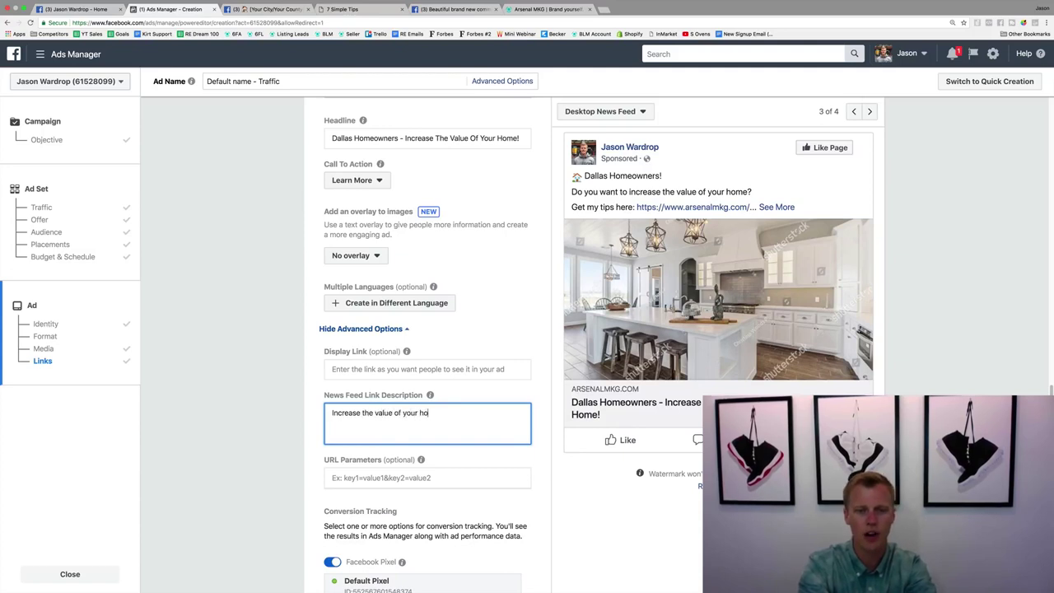
pyautogui.write('me...')
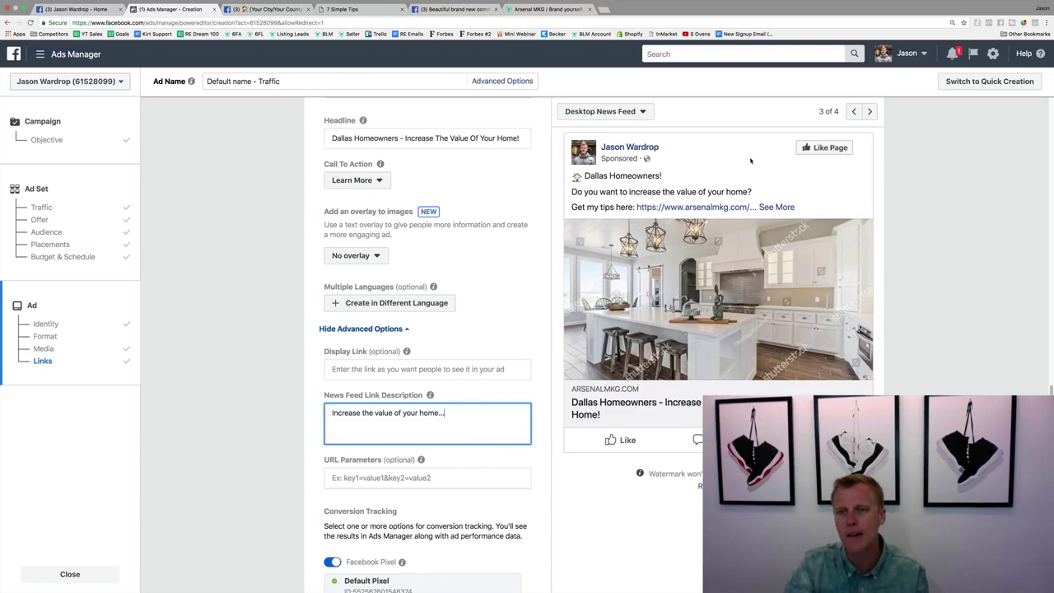
# Step: Preview the ad in Instagram Feed and again in Mobile News Feed, and review the conversion tracking settings
pyautogui.click(868, 113)
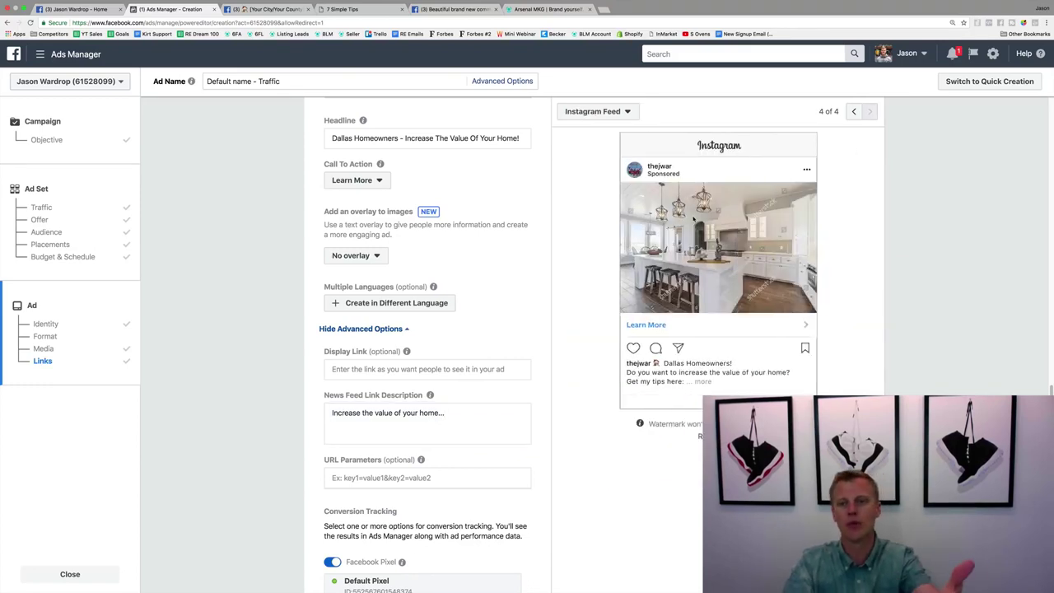
pyautogui.click(854, 112)
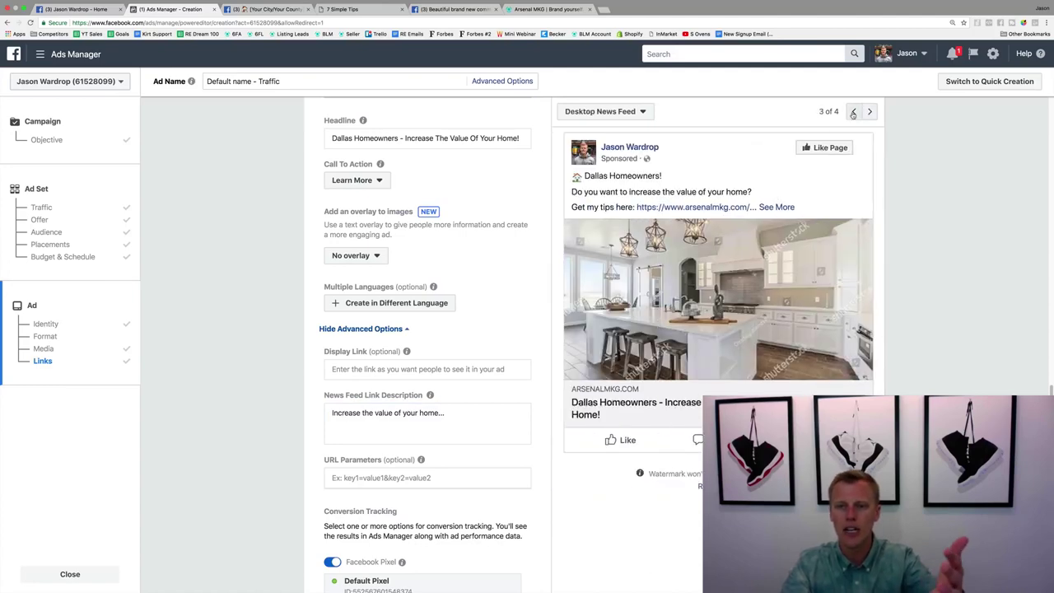
pyautogui.click(854, 112)
pyautogui.click(854, 112)
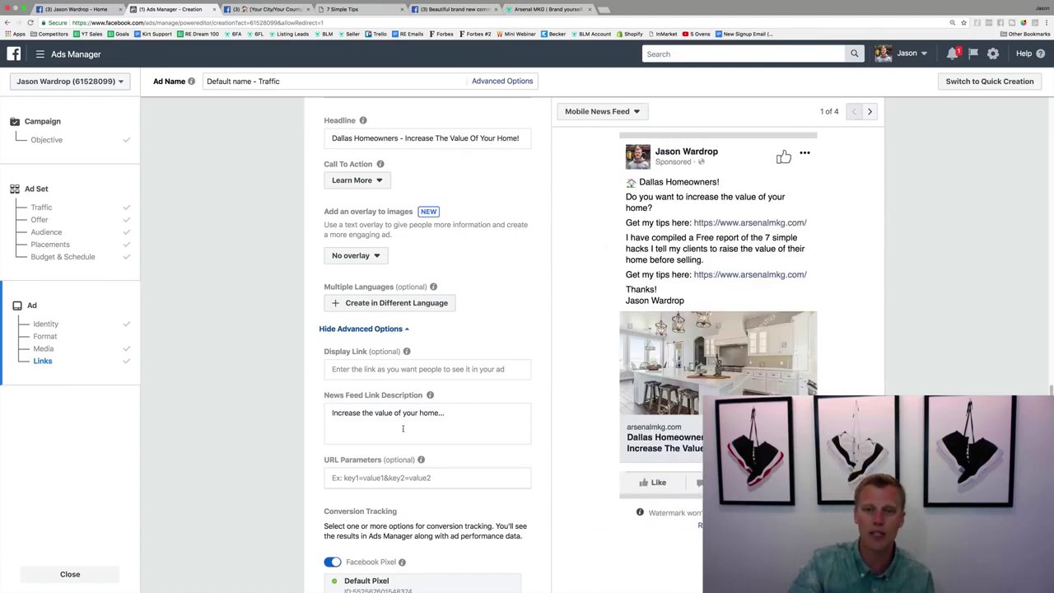
pyautogui.scroll(-3, 404, 427)
pyautogui.scroll(-2, 404, 427)
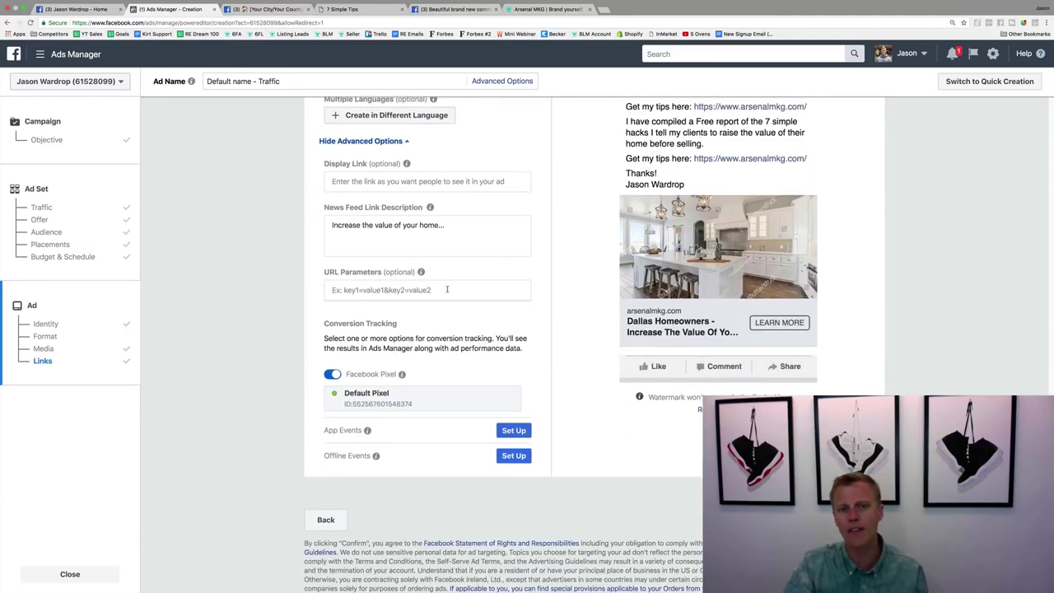